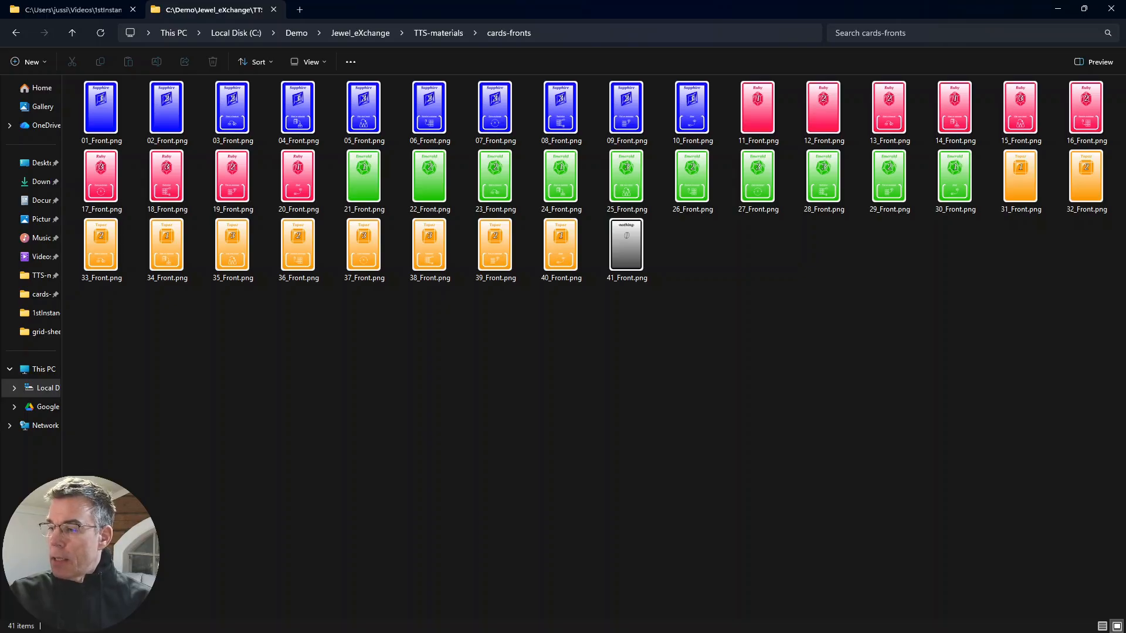
# - View the finished card sheet image 1_Front.png and close it
pyautogui.moveTo(1125, 170); pyautogui.dragTo(485, 159)
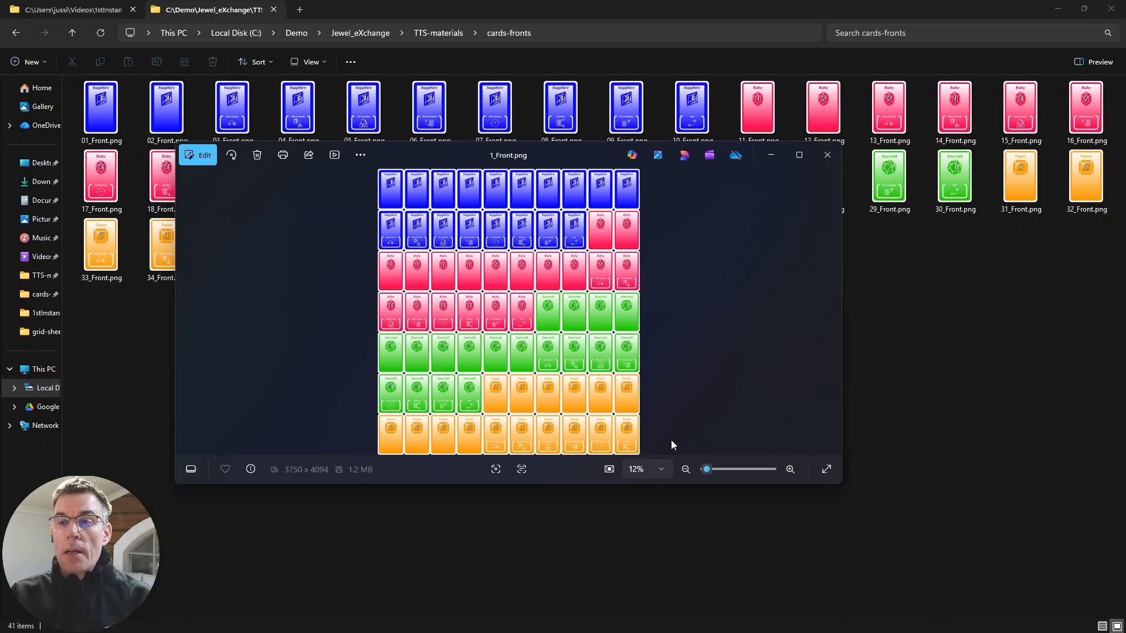
pyautogui.press('Escape')
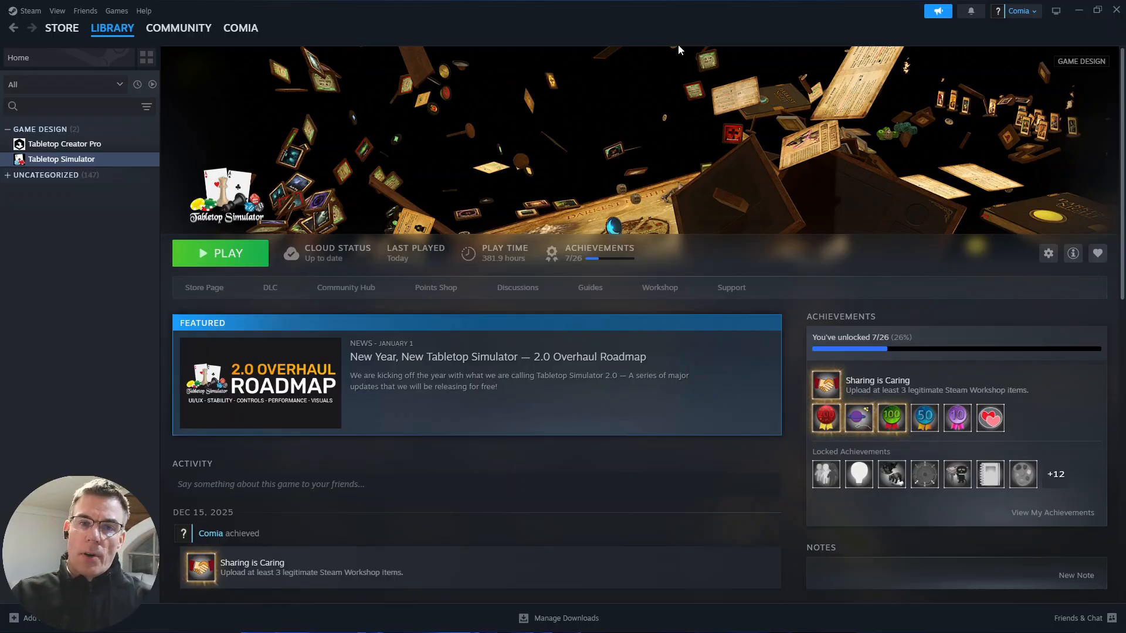
# - Browse Tabletop Simulator's local files from the Steam library and move the folder window into view
pyautogui.rightClick(55, 159)
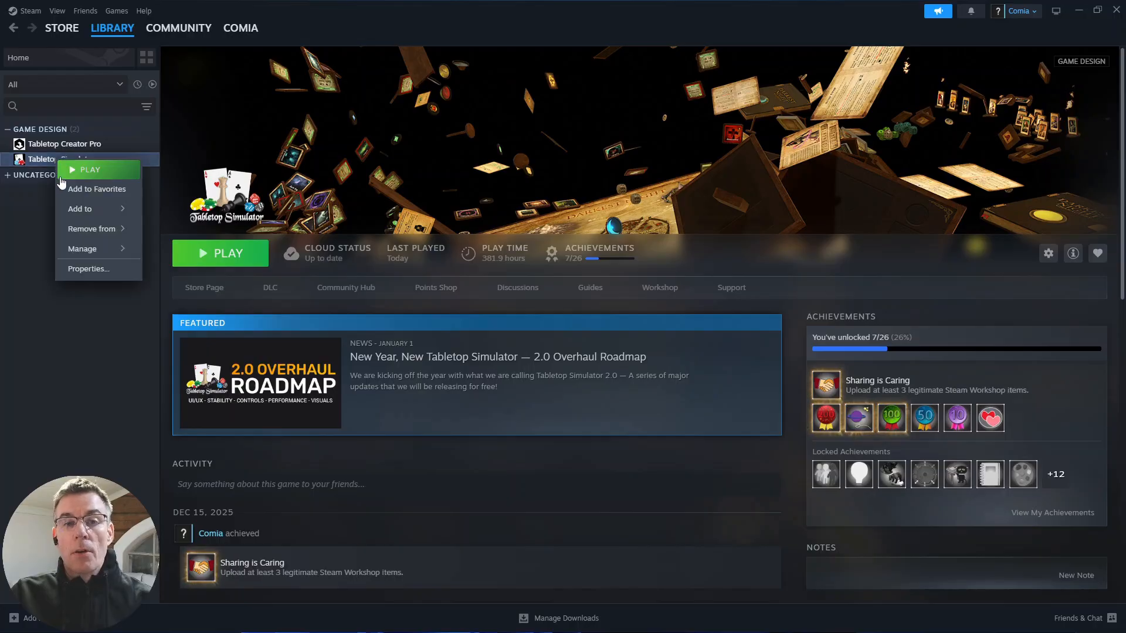
pyautogui.moveTo(107, 253)
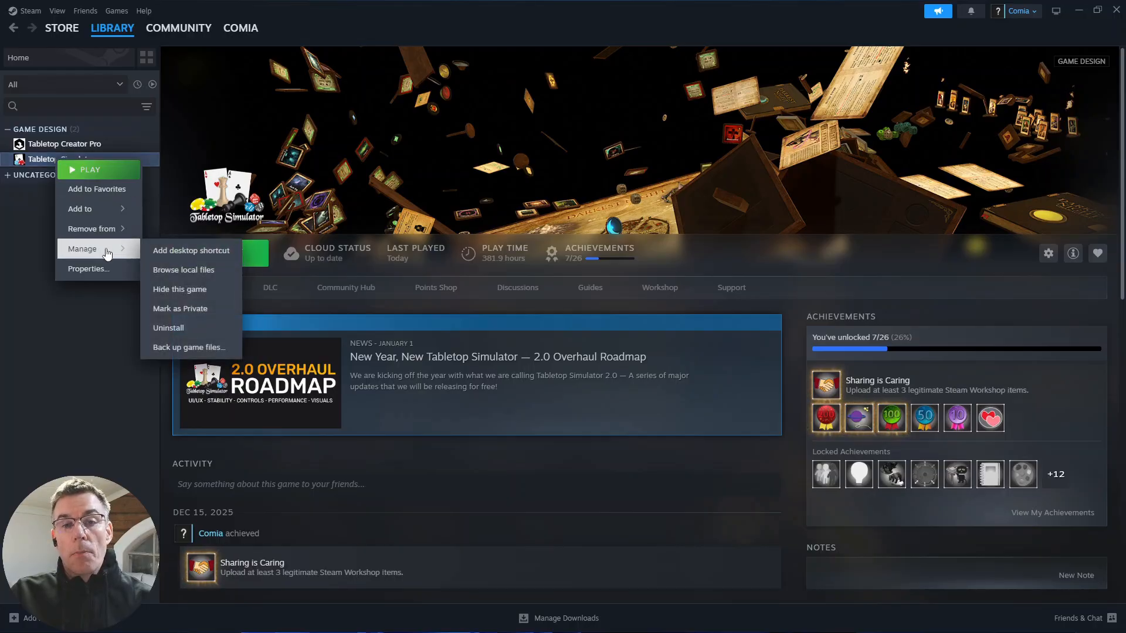
pyautogui.click(185, 271)
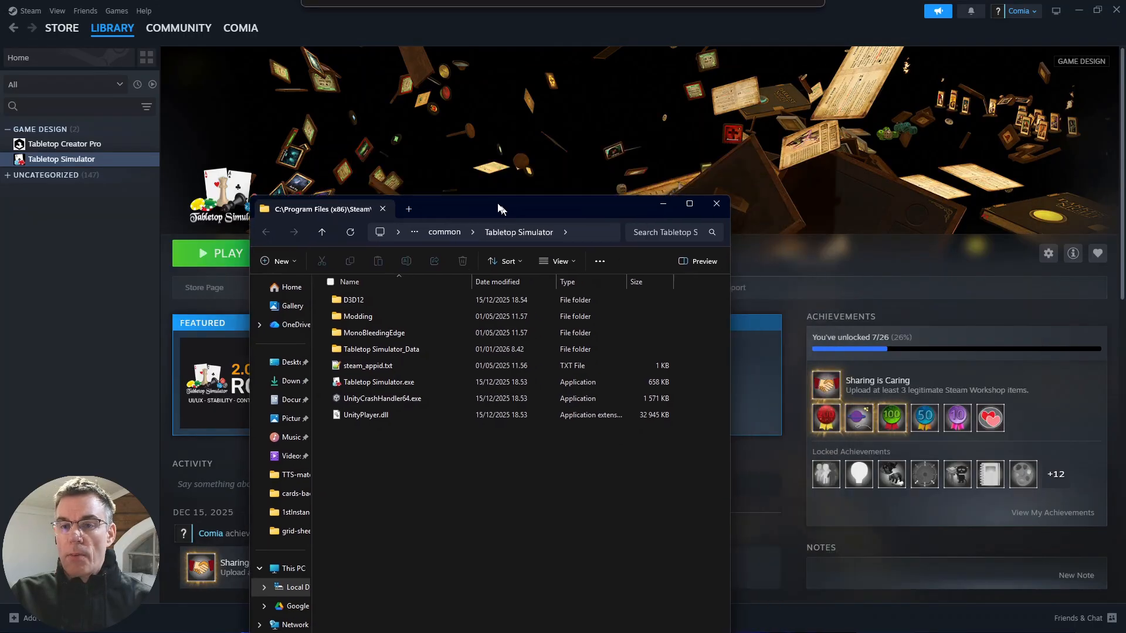
pyautogui.moveTo(495, 205); pyautogui.dragTo(523, 76)
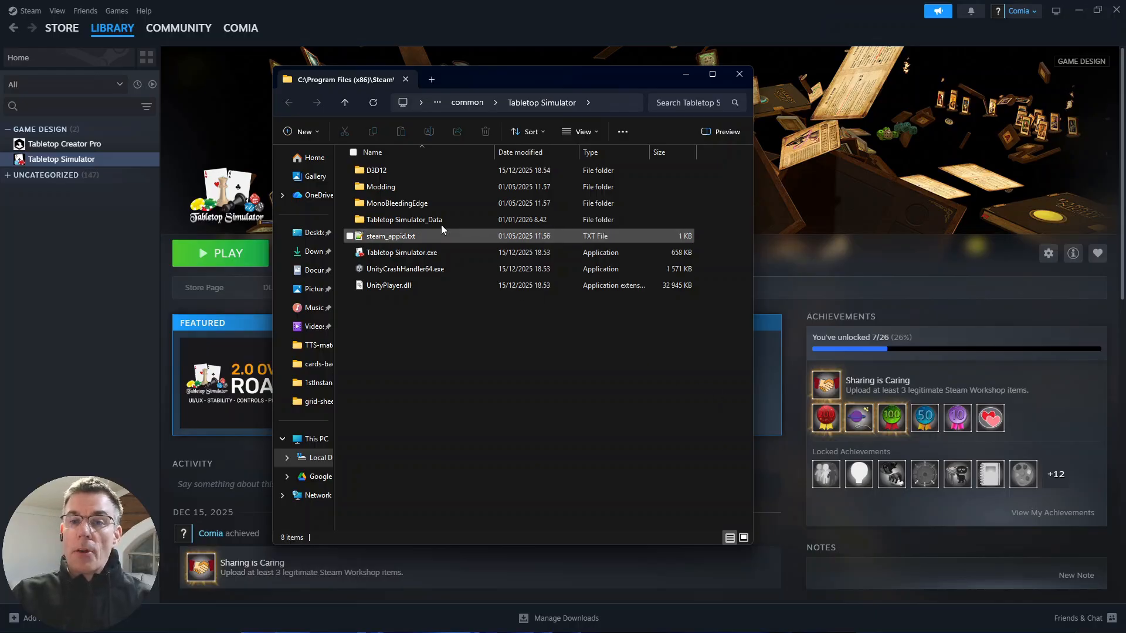
# - Launch TTS-Deck-Editor.exe from the Deck Builder folder inside Modding and move its window into clear view
pyautogui.doubleClick(393, 188)
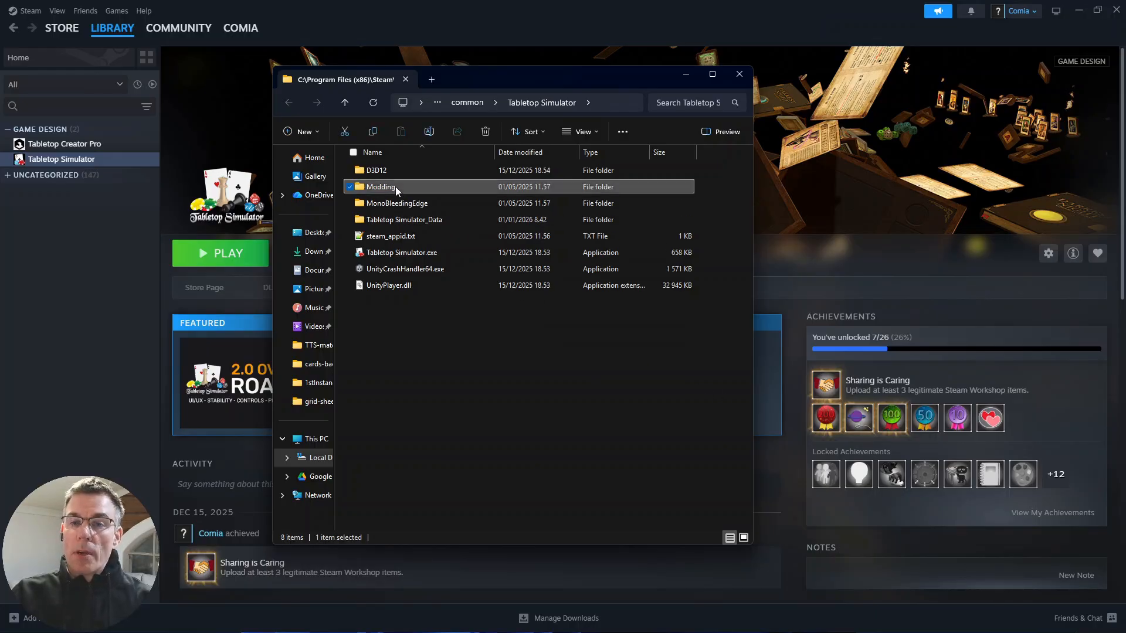
pyautogui.doubleClick(404, 170)
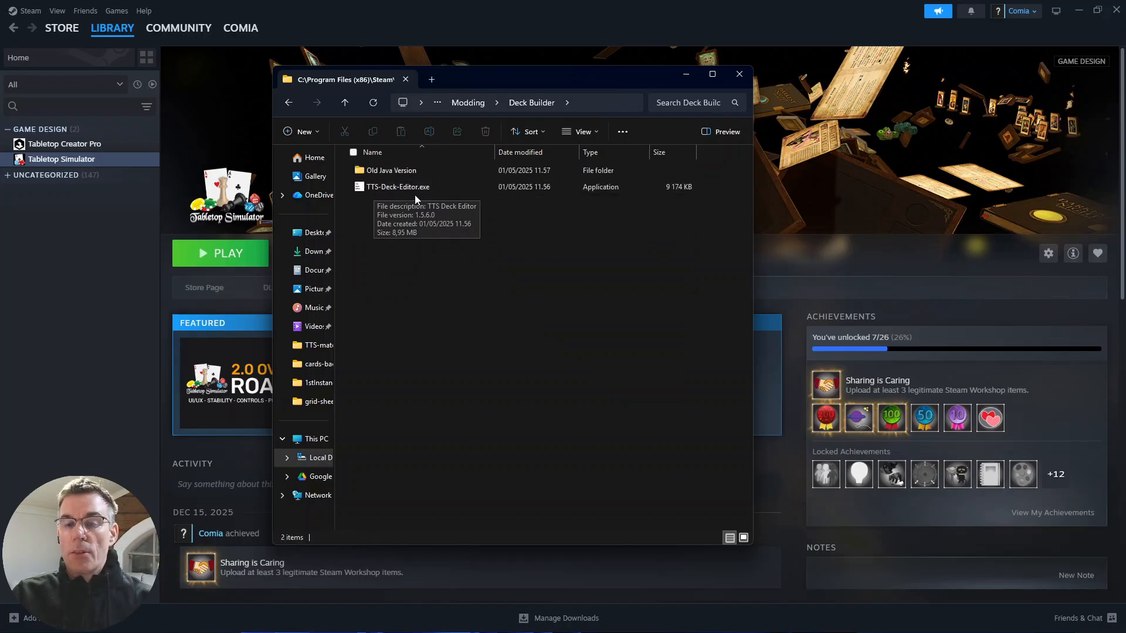
pyautogui.doubleClick(392, 190)
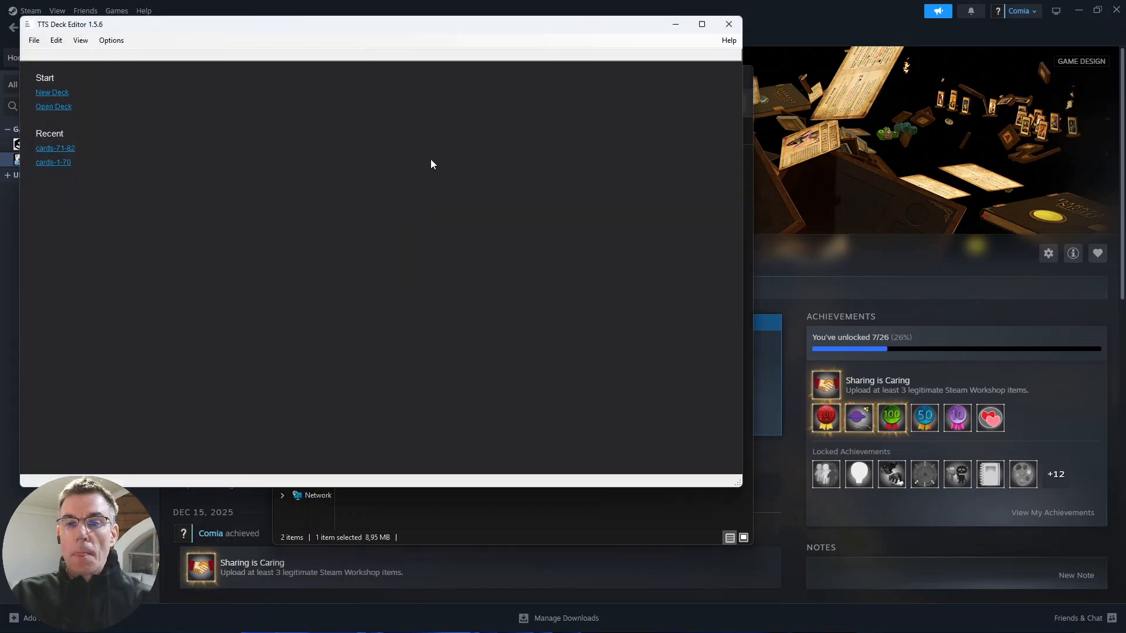
pyautogui.moveTo(494, 25); pyautogui.dragTo(610, 76)
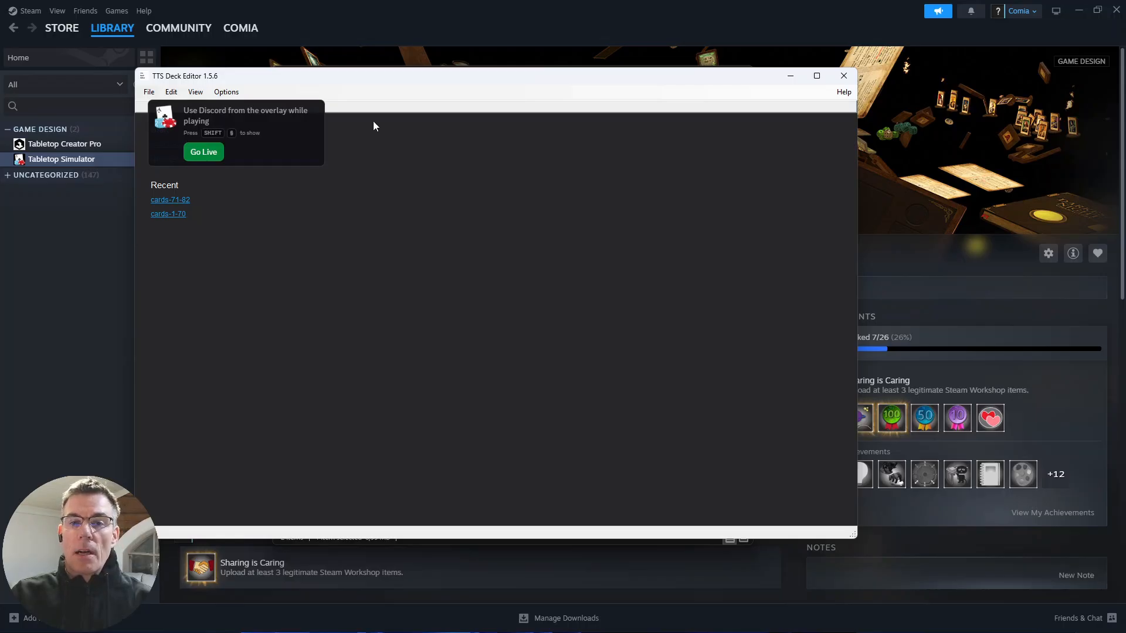
pyautogui.moveTo(407, 79); pyautogui.dragTo(412, 108)
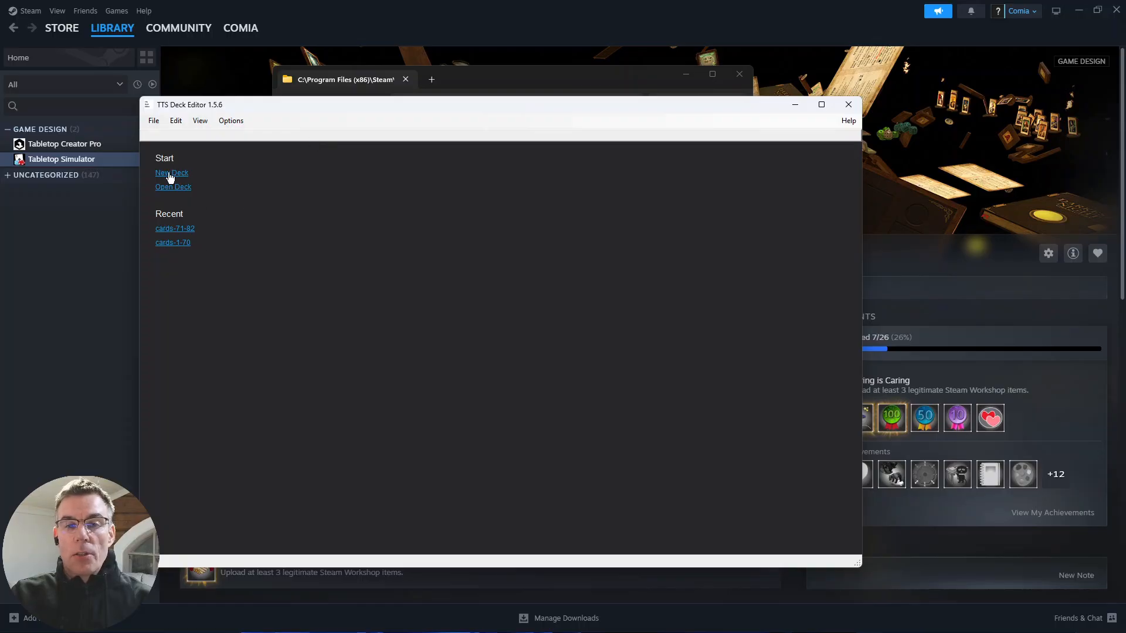
# - Create a new deck with a width of 10 and a height of 7 cards
pyautogui.click(169, 176)
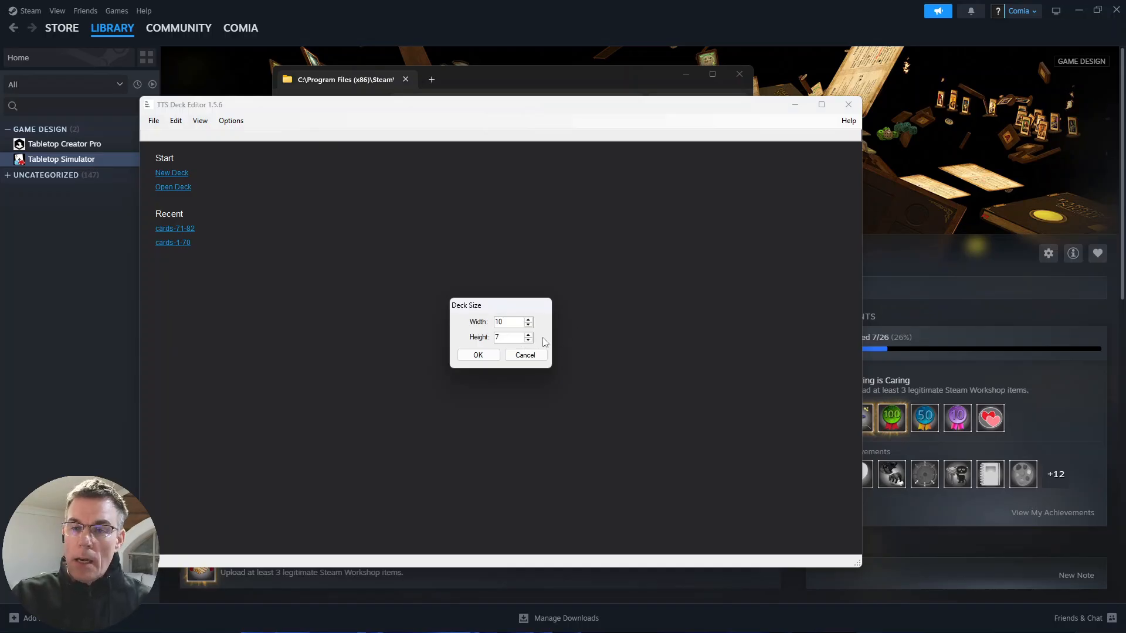
pyautogui.click(528, 325)
pyautogui.click(528, 325)
pyautogui.click(527, 325)
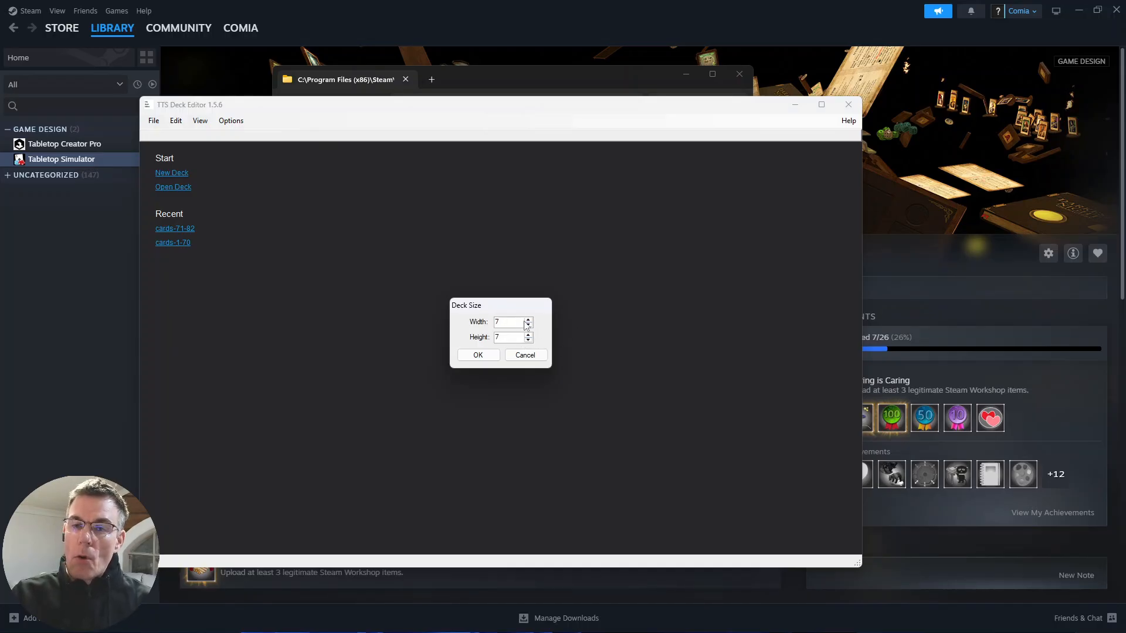
pyautogui.click(528, 320)
pyautogui.click(529, 320)
pyautogui.click(529, 320)
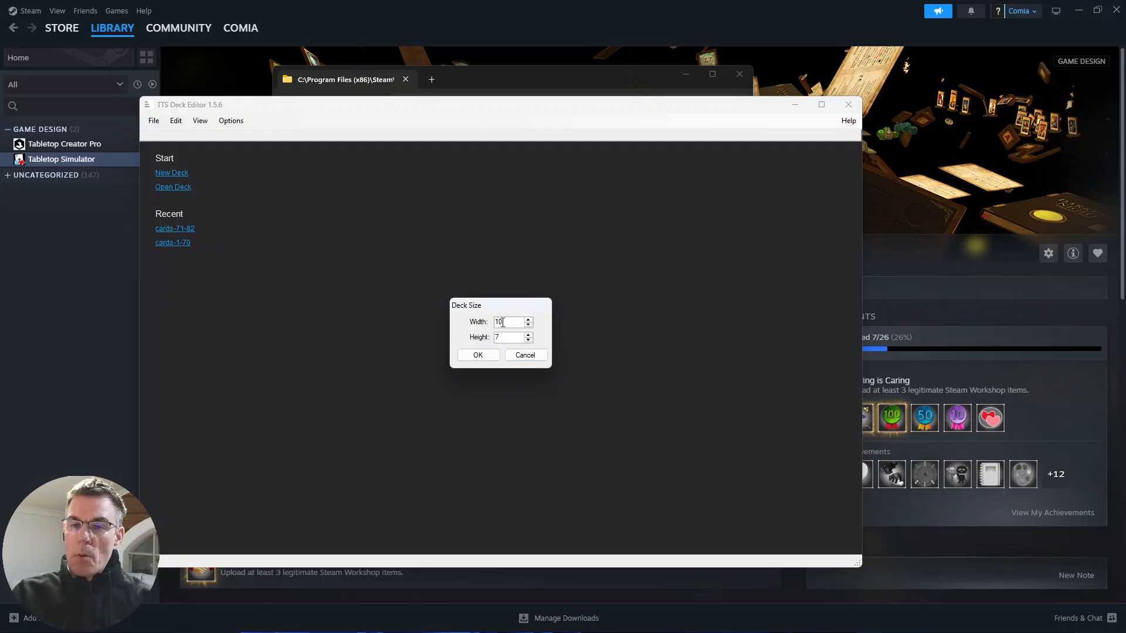
pyautogui.click(487, 357)
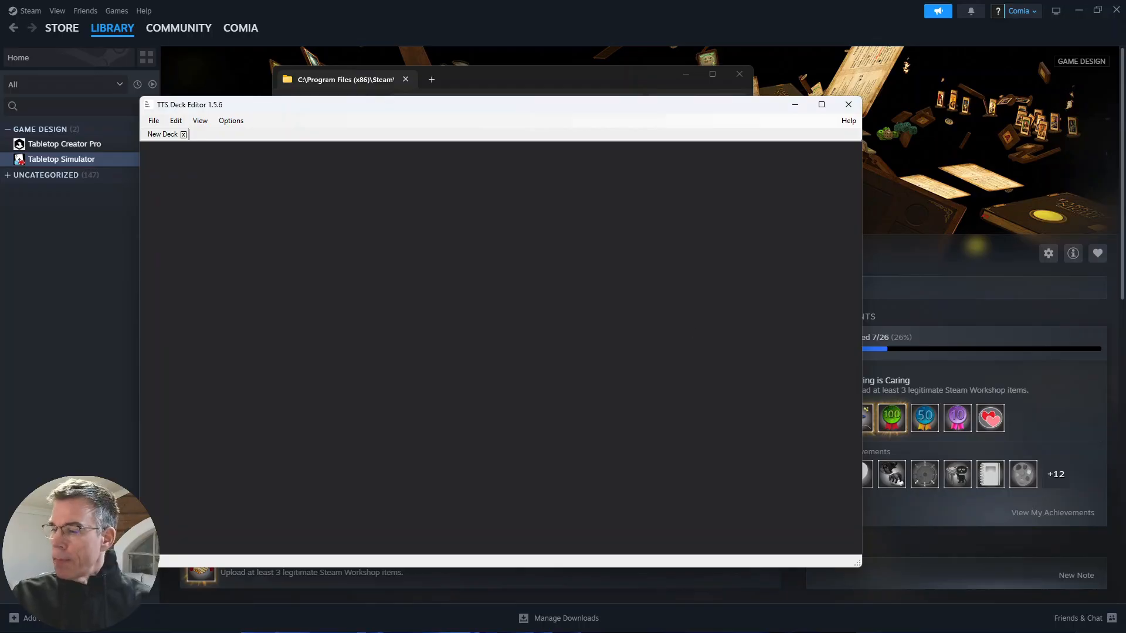
# - Place 01_Front.png from the cards-fronts folder in deck slots 1 to 4 and Ruby card fronts in slots 12 and 16
pyautogui.moveTo(1125, 293); pyautogui.dragTo(919, 90)
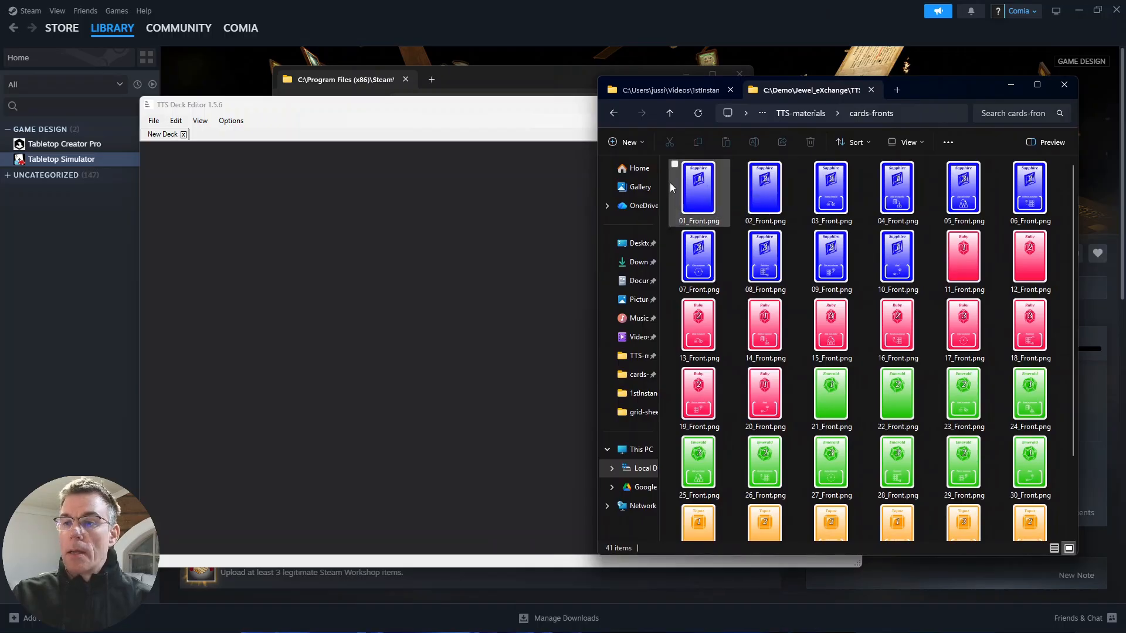
pyautogui.moveTo(701, 189); pyautogui.dragTo(334, 180)
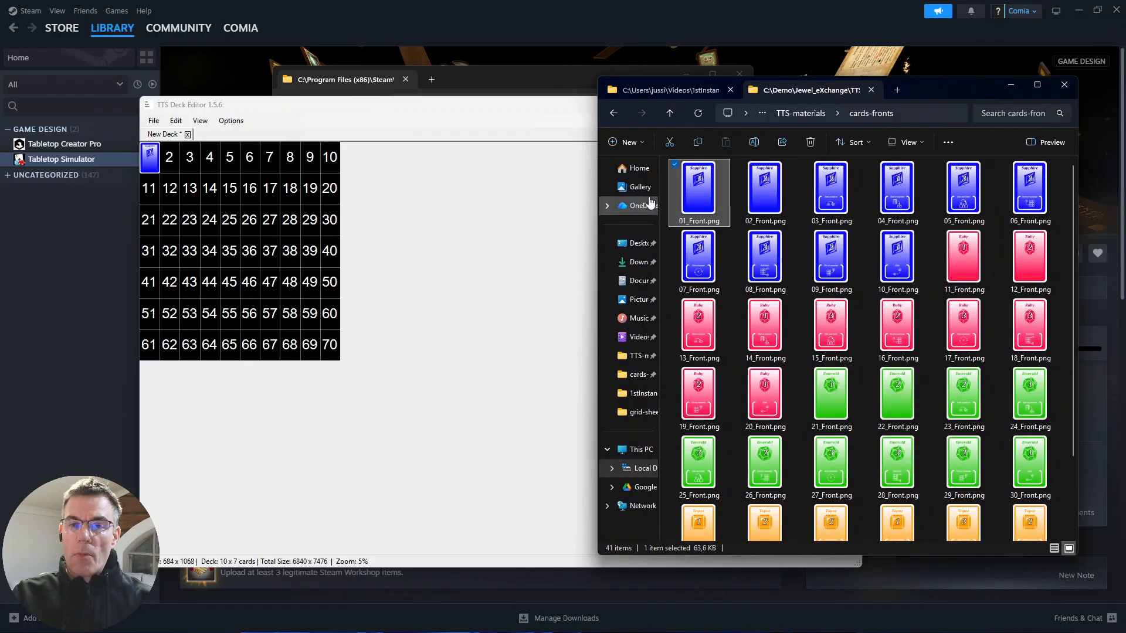
pyautogui.moveTo(701, 192); pyautogui.dragTo(171, 157)
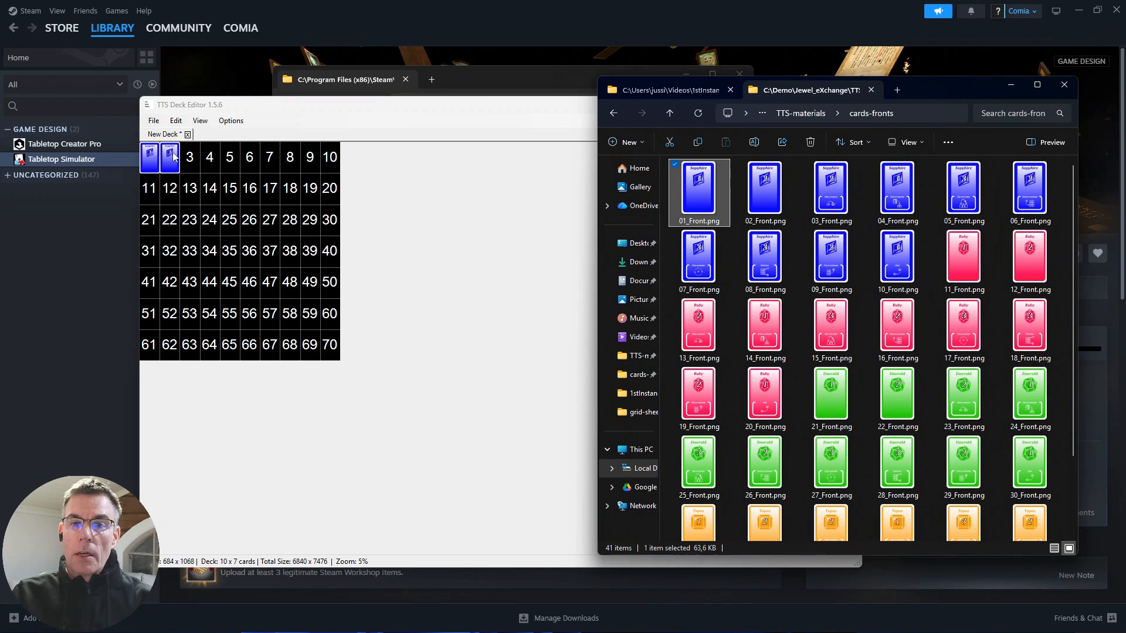
pyautogui.moveTo(701, 201); pyautogui.dragTo(193, 158)
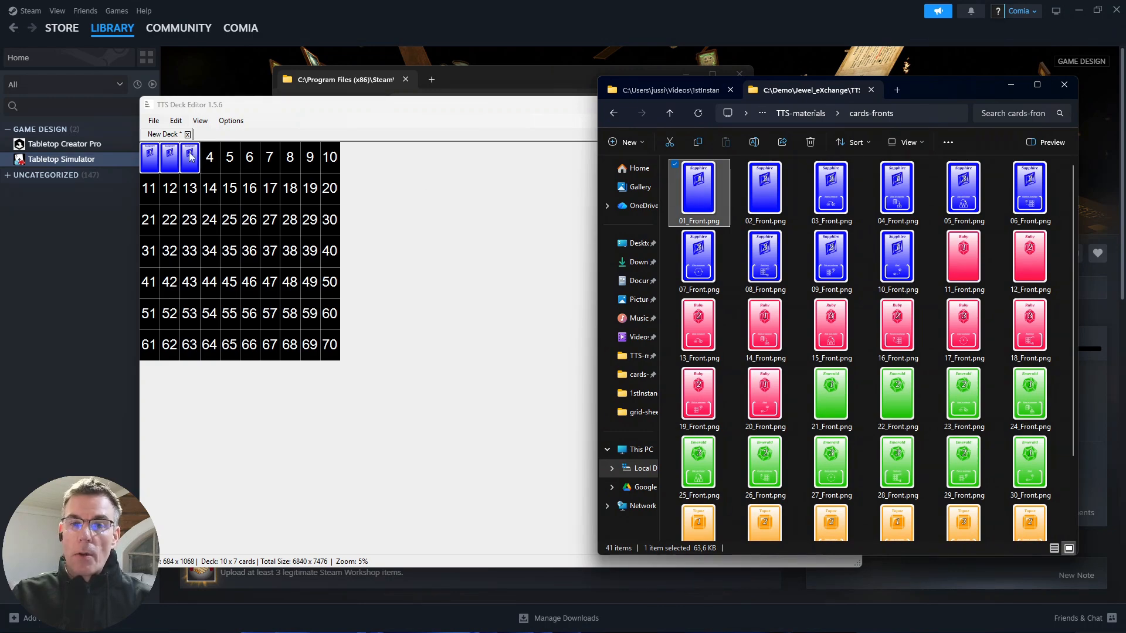
pyautogui.moveTo(692, 192); pyautogui.dragTo(209, 158)
pyautogui.moveTo(707, 330); pyautogui.dragTo(250, 188)
pyautogui.moveTo(795, 333); pyautogui.dragTo(169, 200)
pyautogui.click(202, 203)
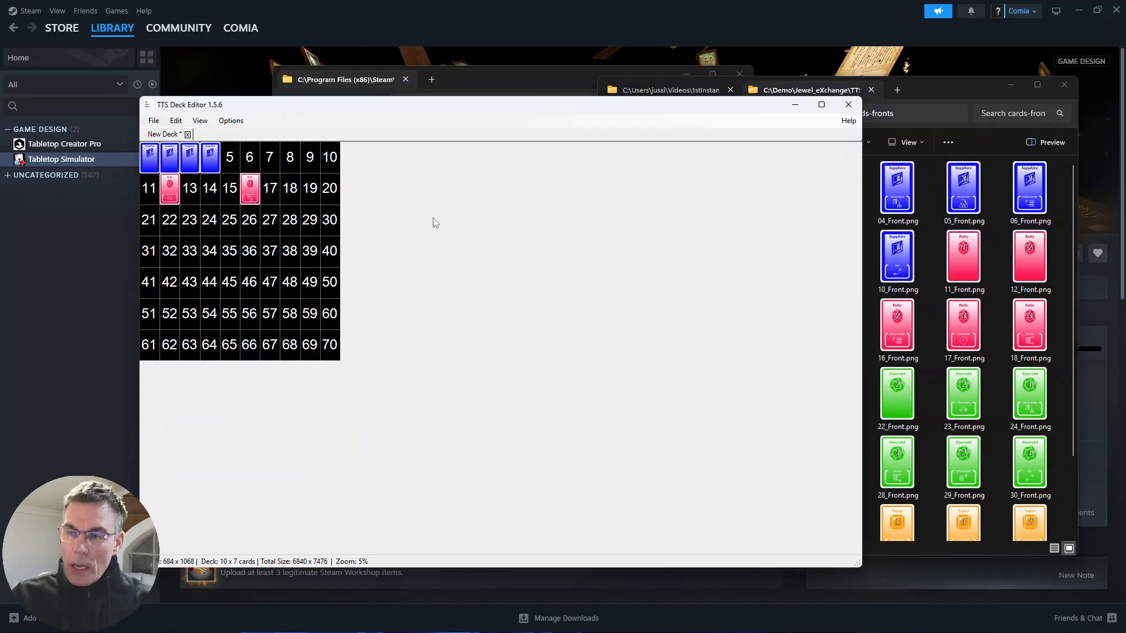
# - Close the new deck without saving its changes
pyautogui.click(187, 135)
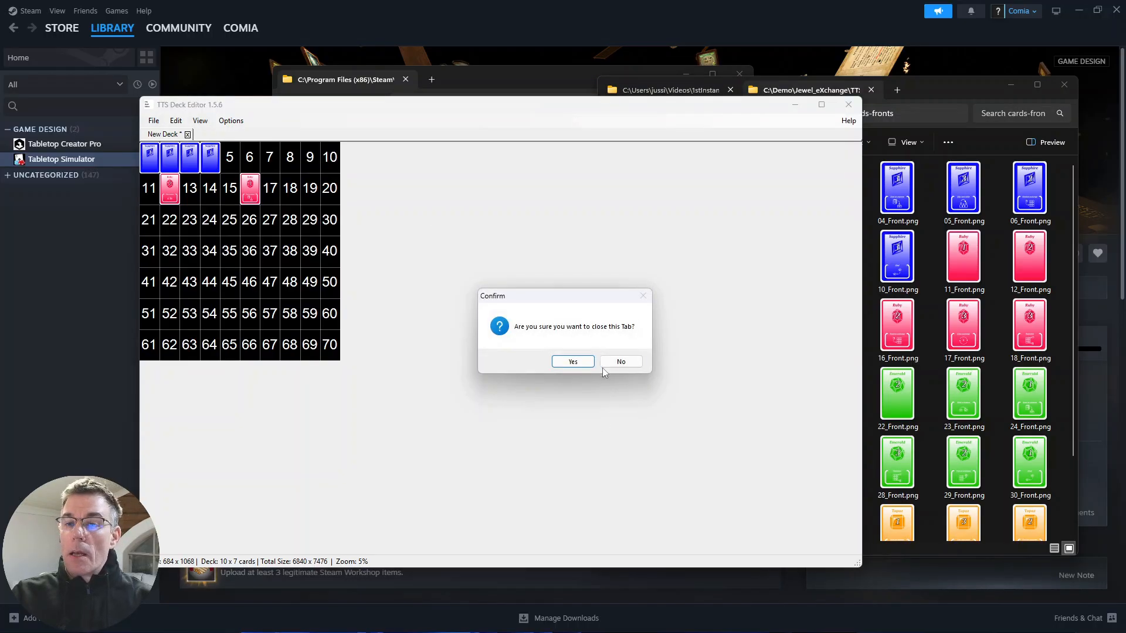
pyautogui.click(578, 364)
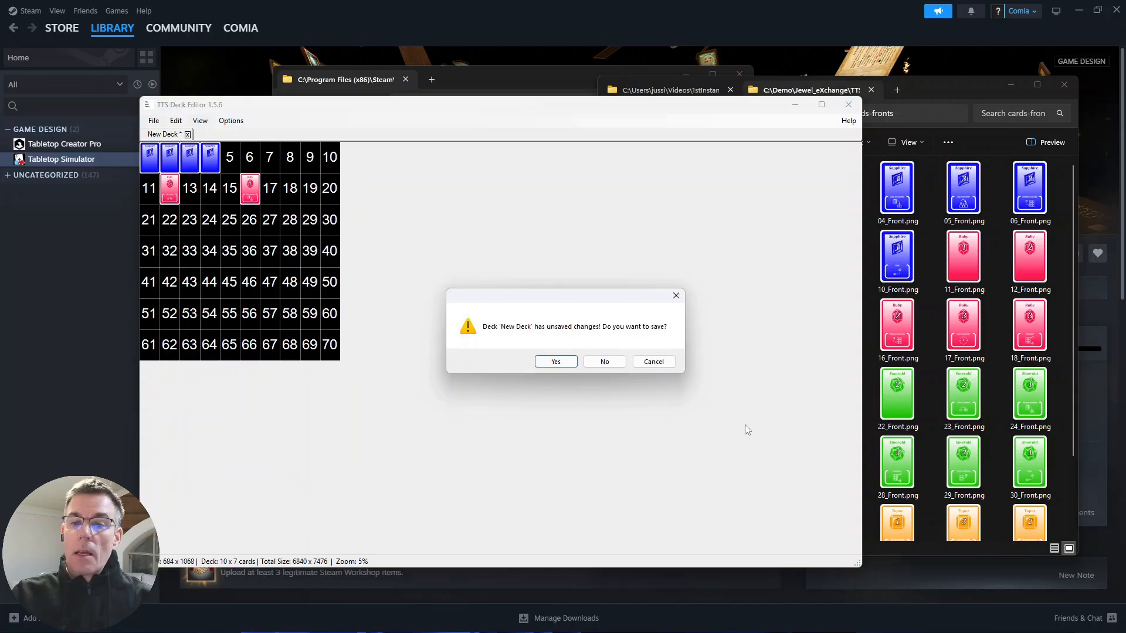
pyautogui.click(605, 362)
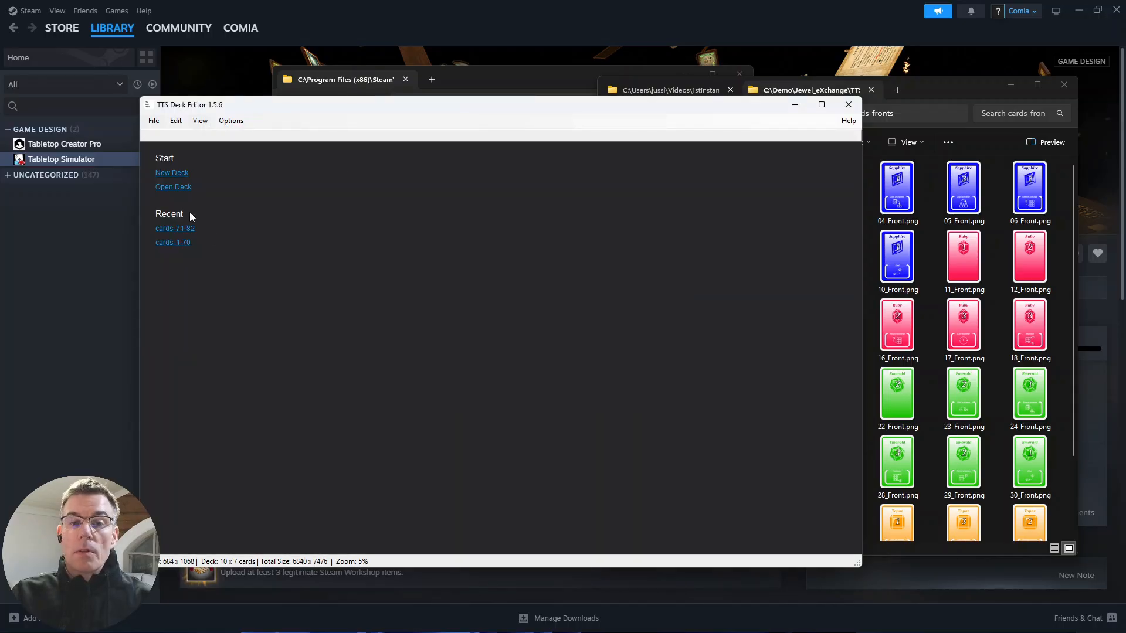
# - Open the recent deck cards-1-70 and inspect its cards up close
pyautogui.click(173, 243)
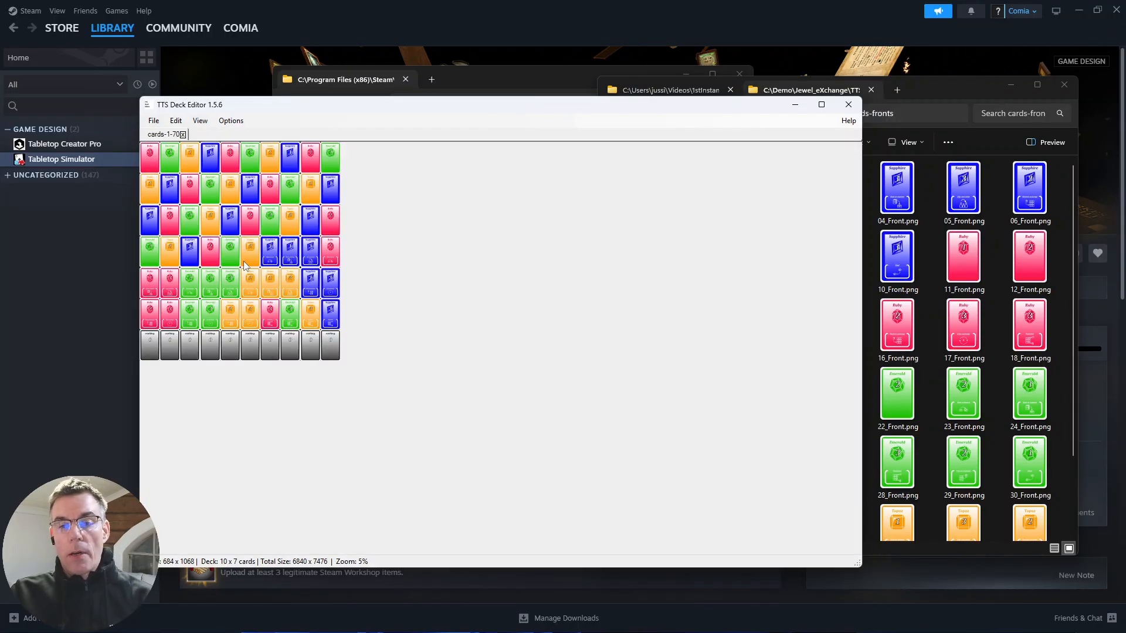
pyautogui.scroll(2, 245, 265)
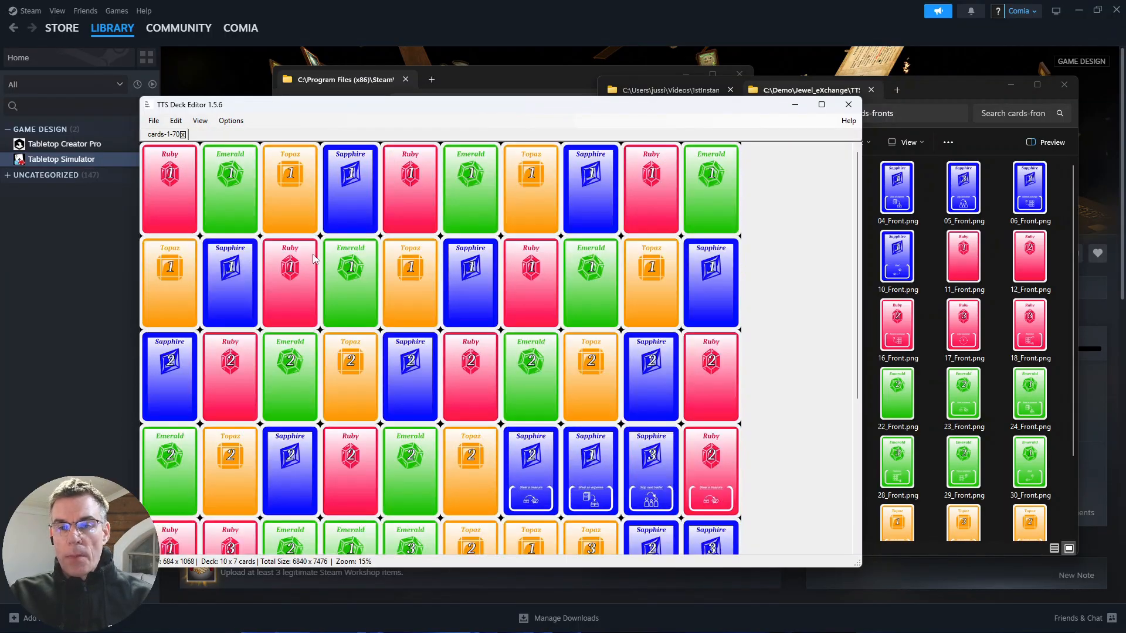
pyautogui.scroll(-1, 315, 258)
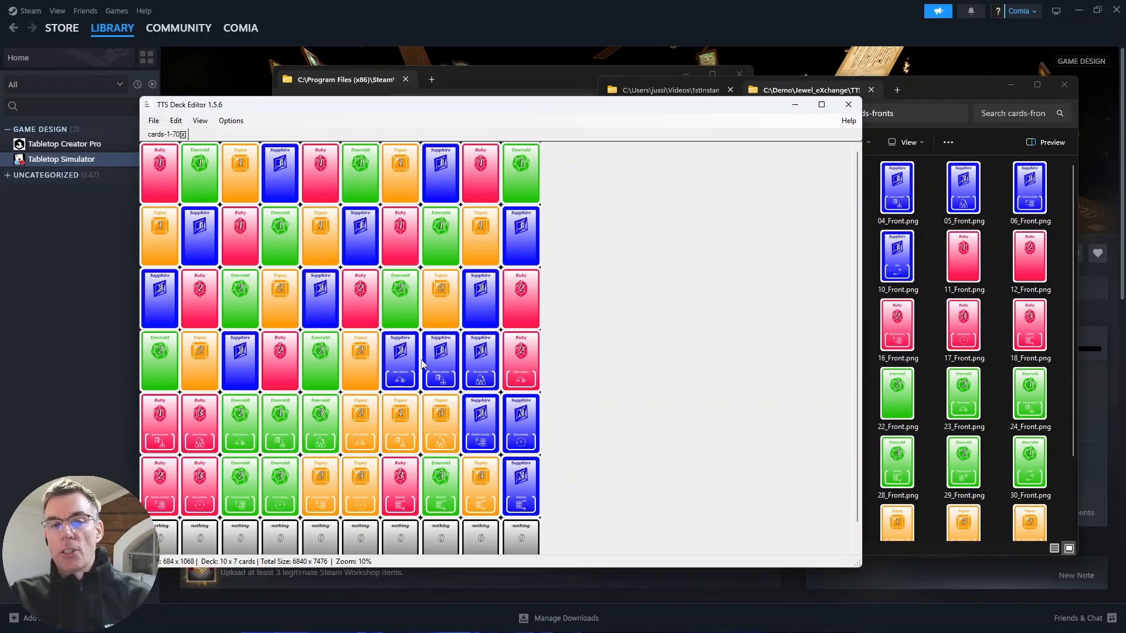
# - Open the deck file cards-71-82.tsdb from the TTS-materials folder
pyautogui.click(154, 120)
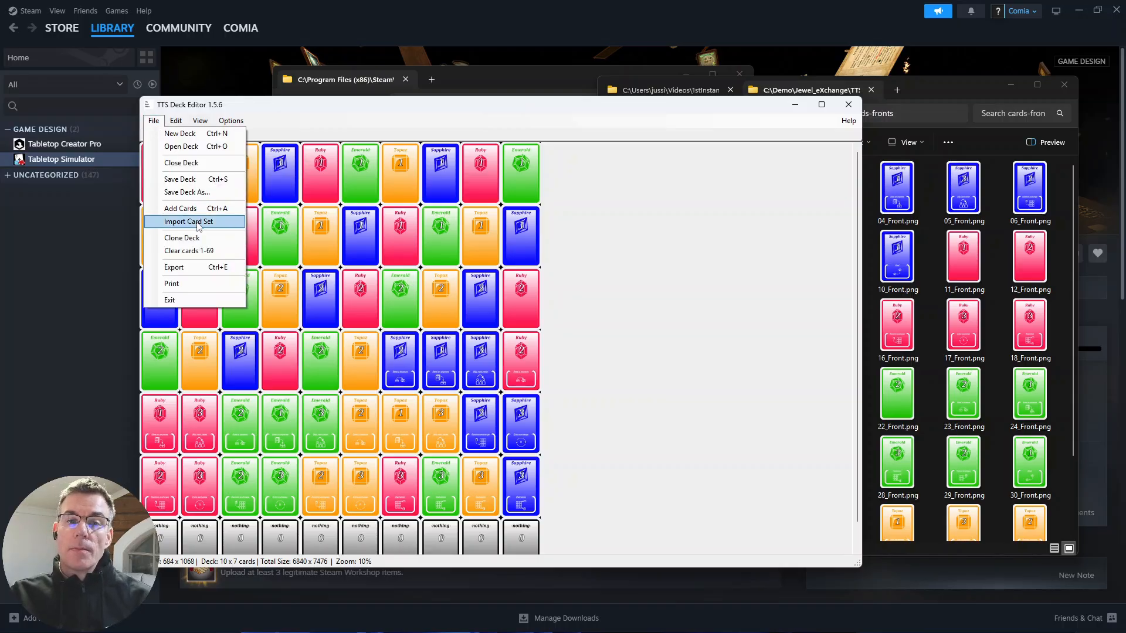
pyautogui.click(186, 146)
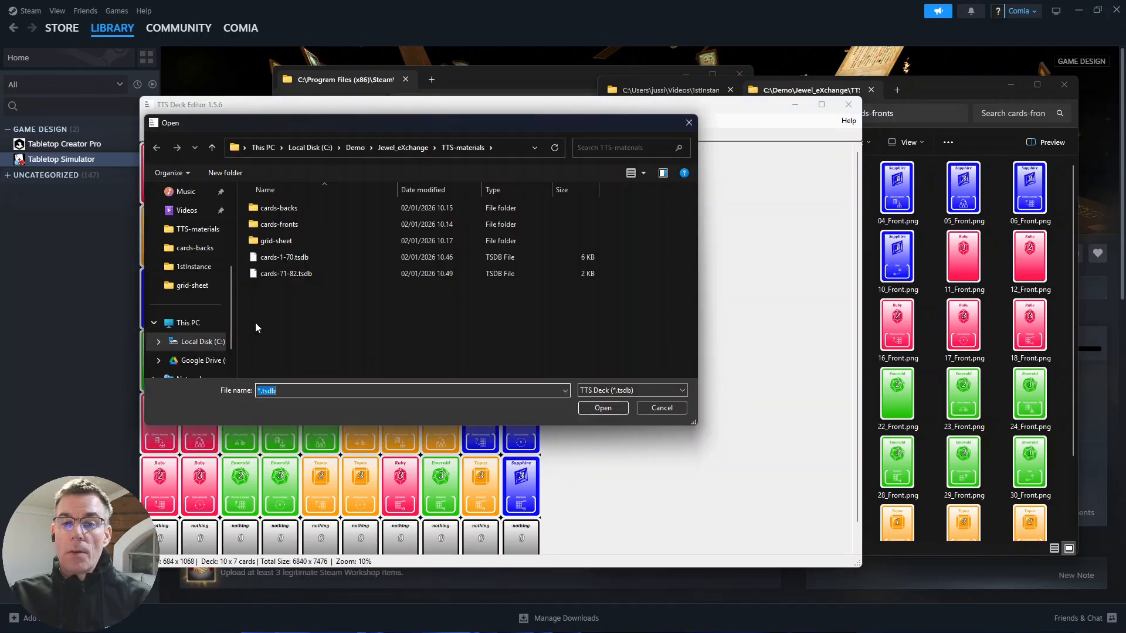
pyautogui.click(273, 274)
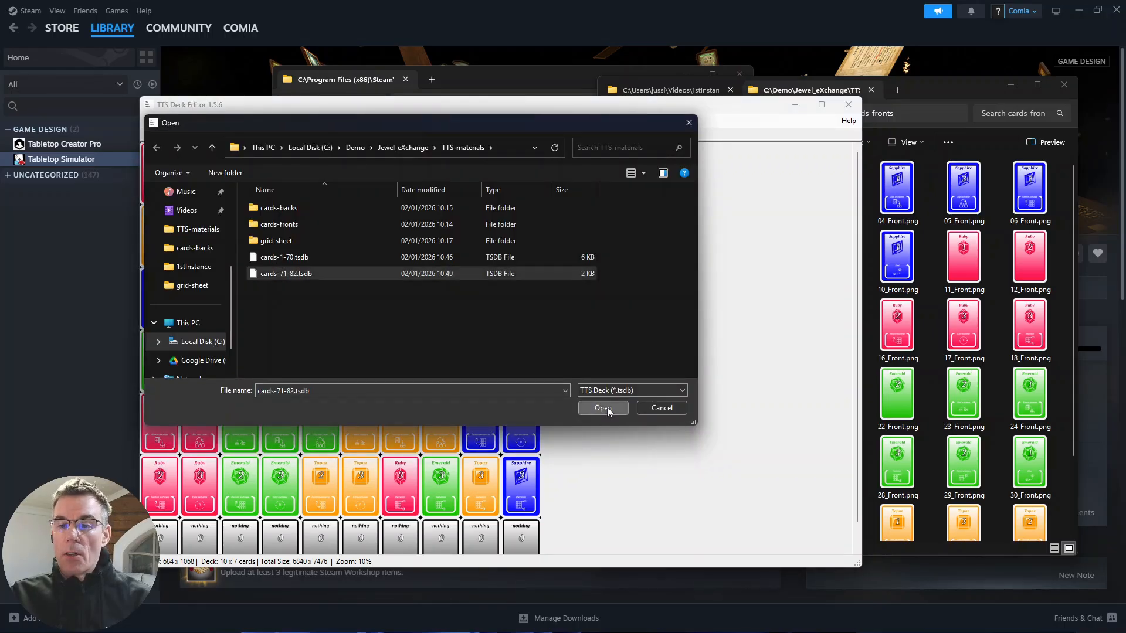
pyautogui.click(604, 408)
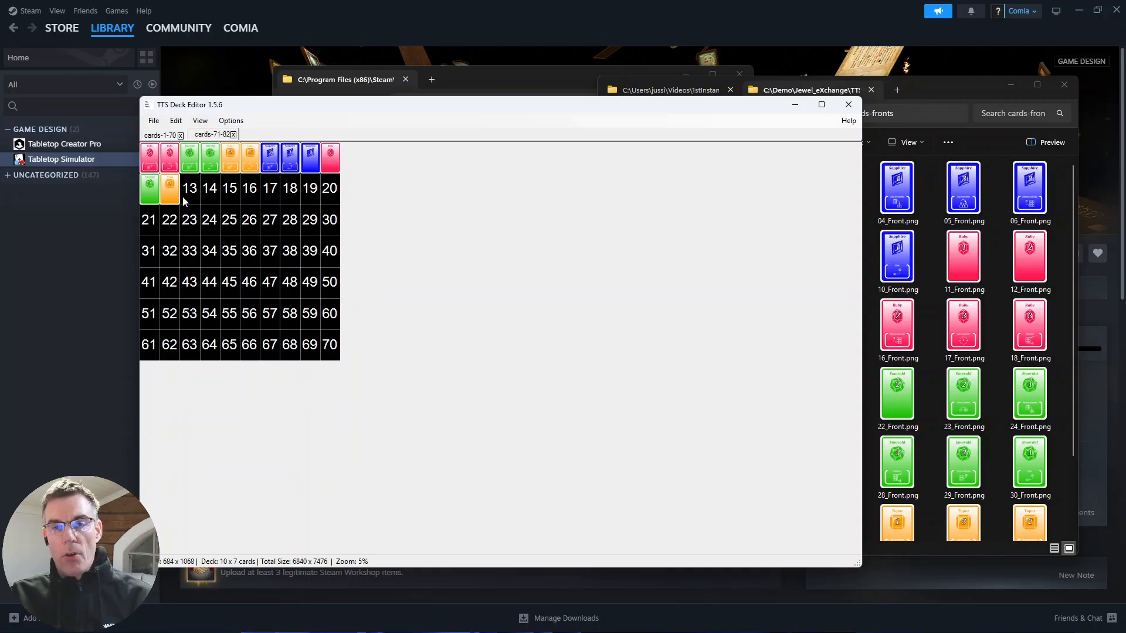
# - Export the cards-1-70 deck with a max deck size of 4096 as cards-1-70.png in the TTS-materials folder, without uploading the image
pyautogui.click(157, 136)
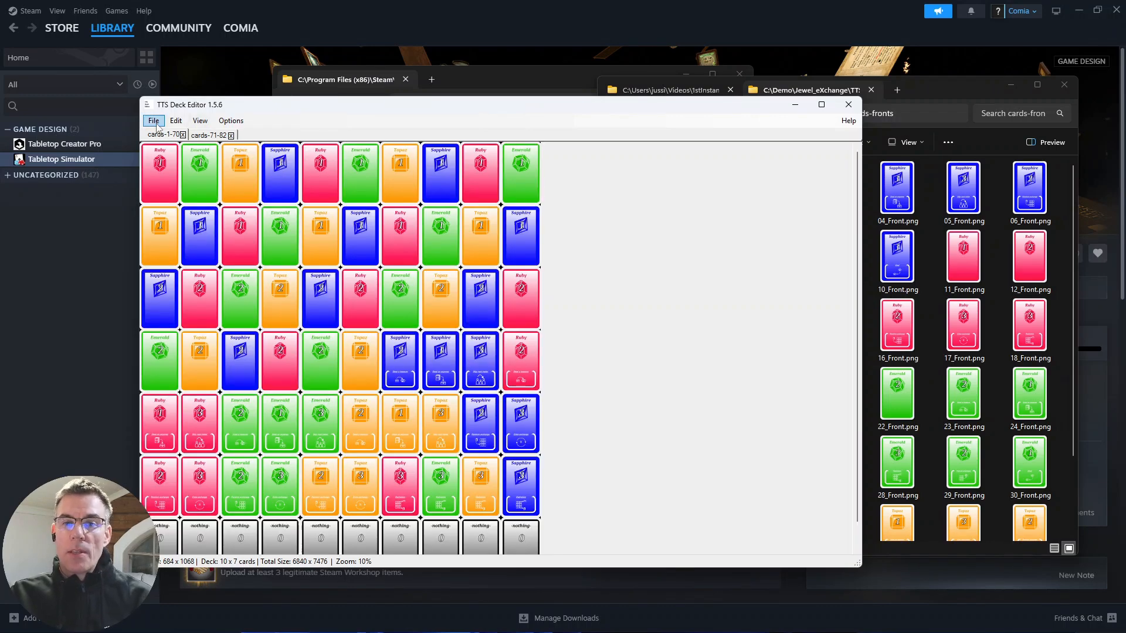
pyautogui.click(154, 121)
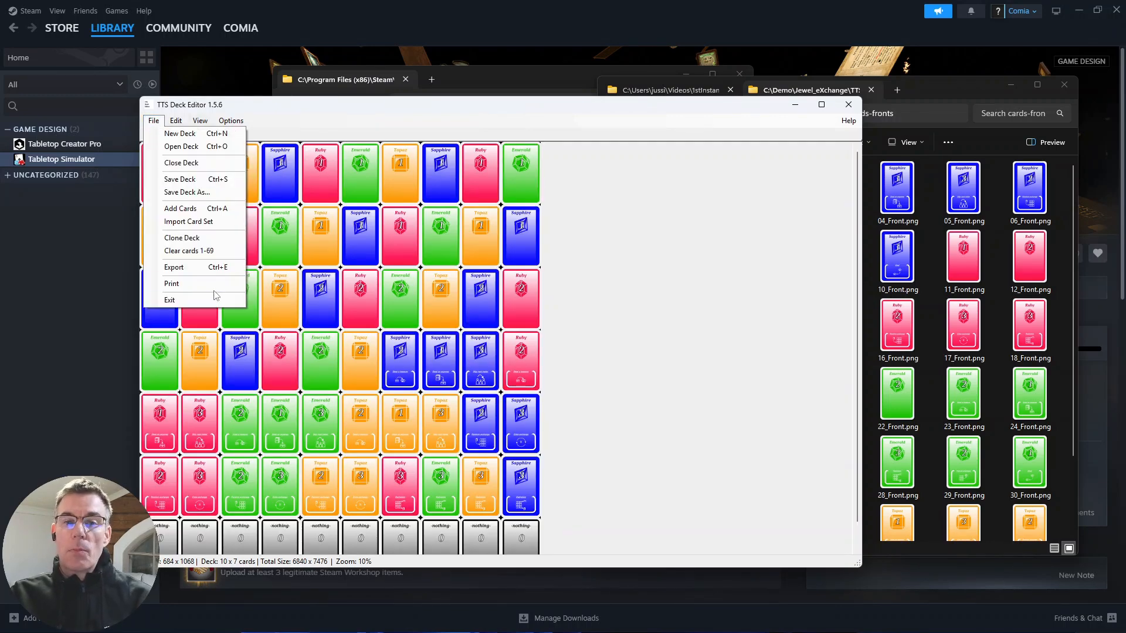
pyautogui.click(197, 268)
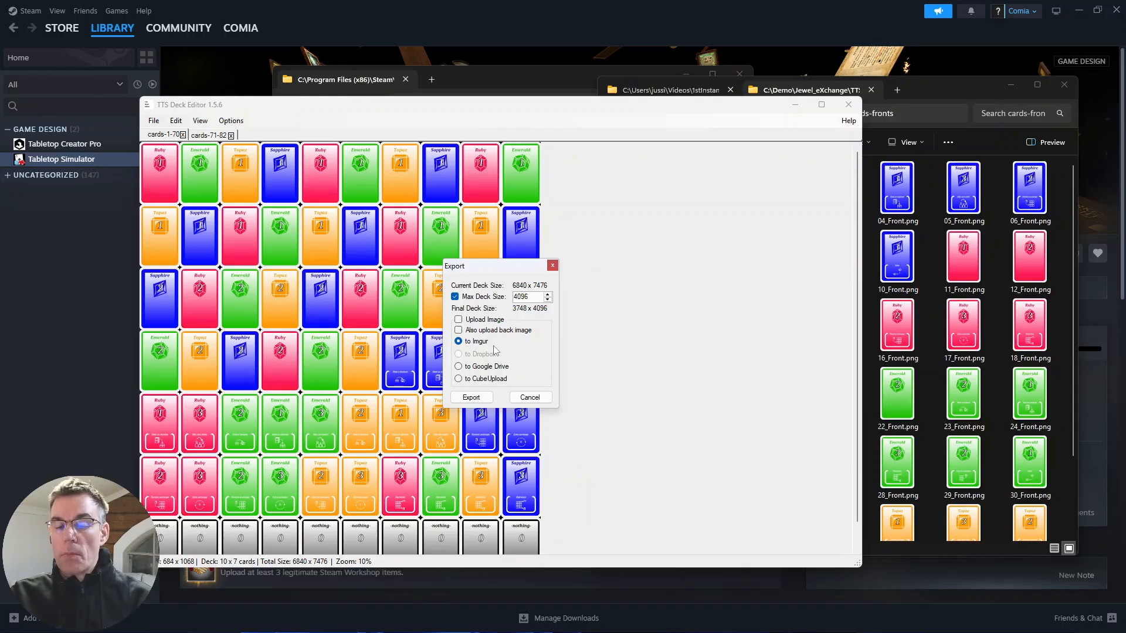
pyautogui.click(479, 399)
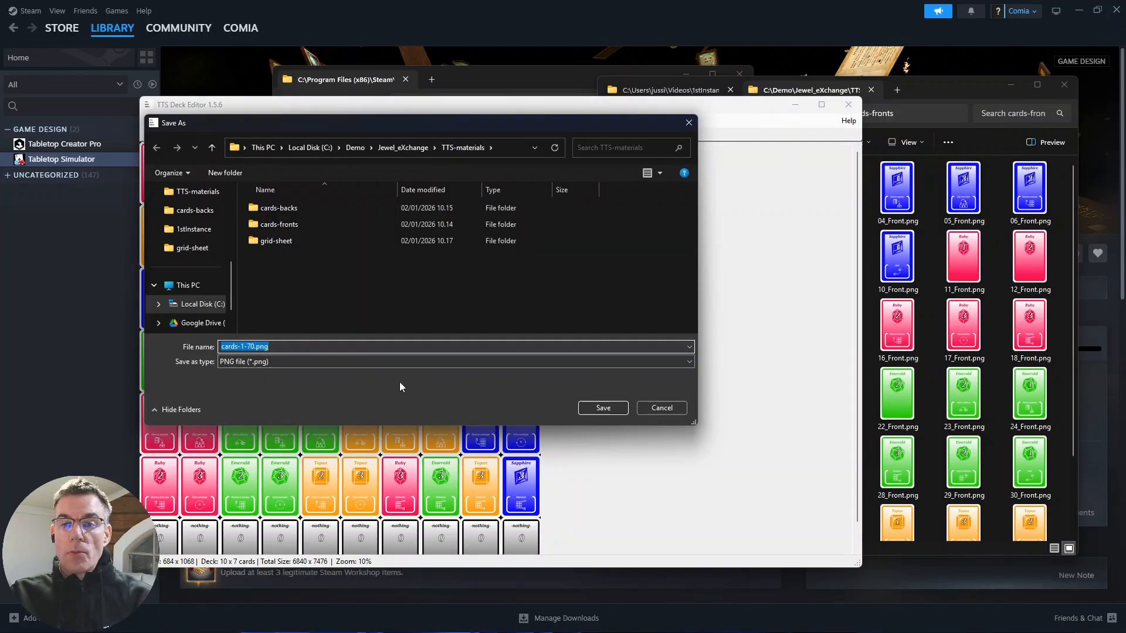
pyautogui.click(592, 410)
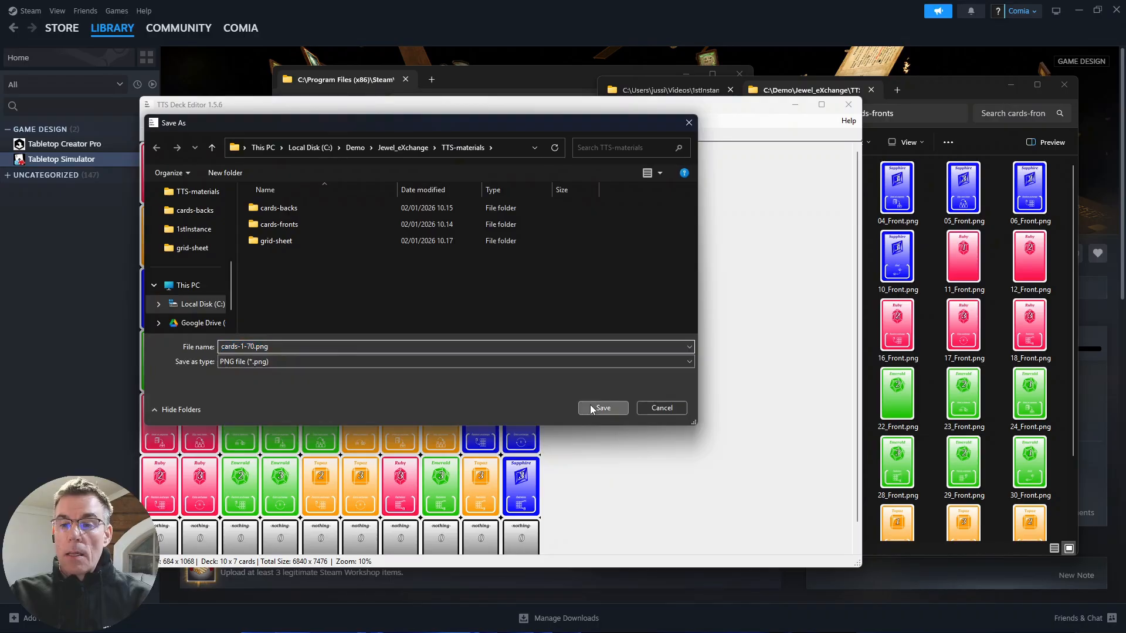
# - Export the cards-71-82 deck with a max deck size of 4096 as cards-71-82.png in the TTS-materials folder, without uploading the image
pyautogui.click(208, 136)
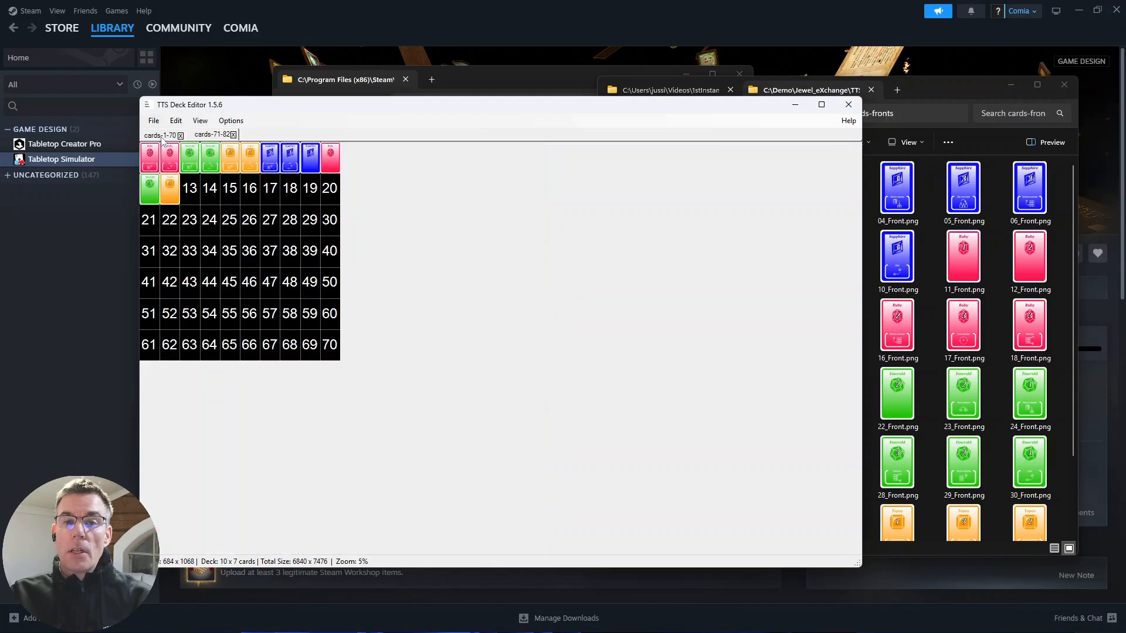
pyautogui.click(154, 121)
pyautogui.click(212, 269)
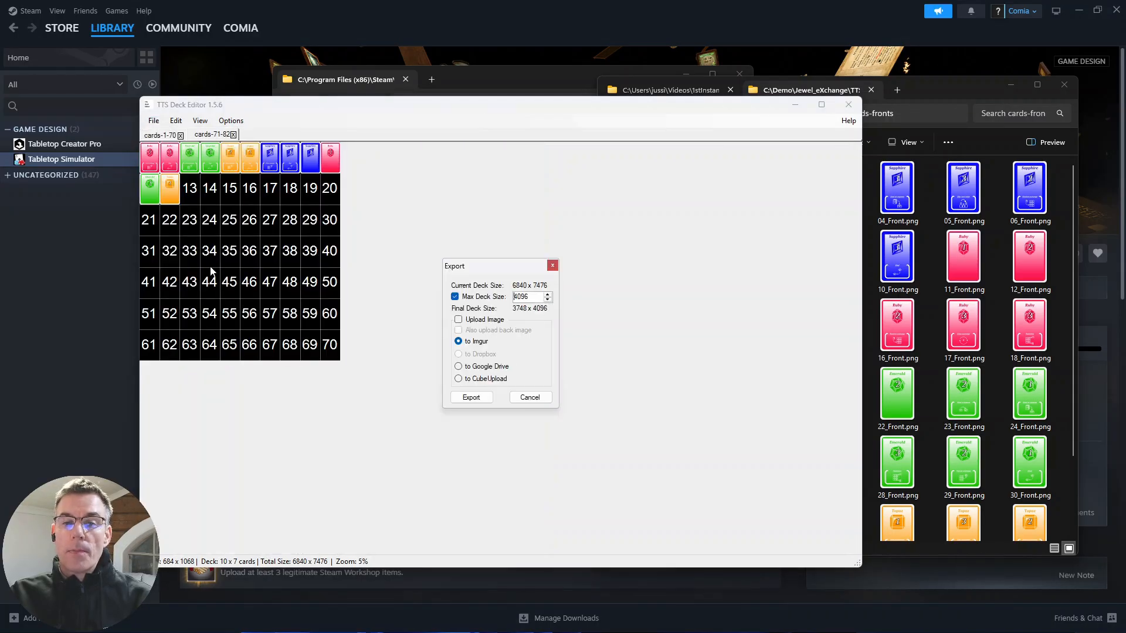
pyautogui.click(471, 397)
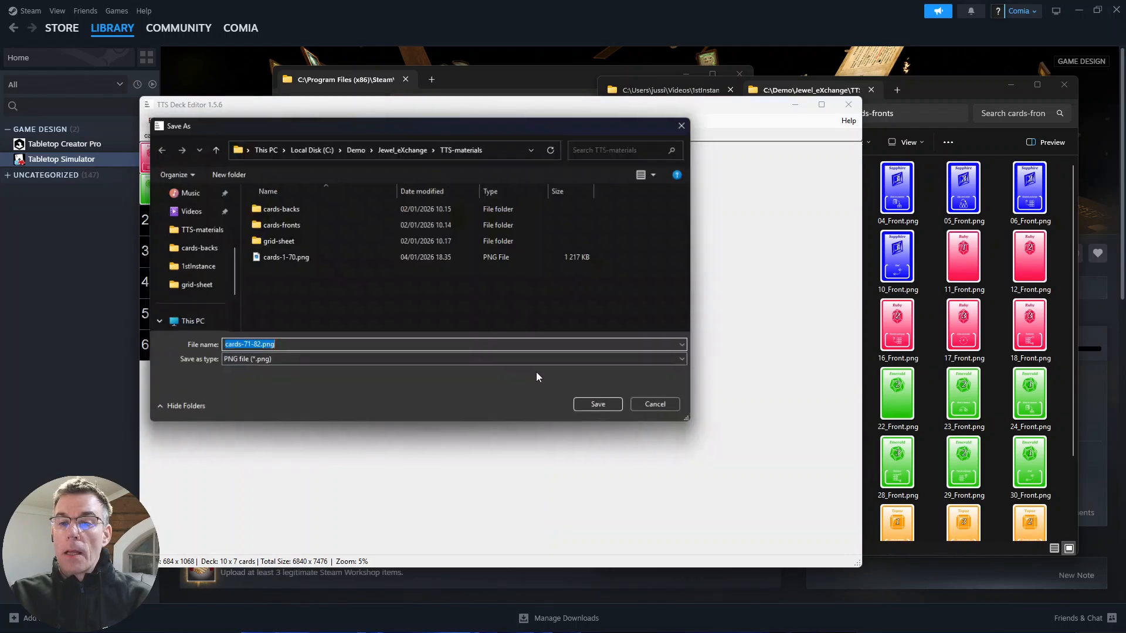
pyautogui.click(604, 408)
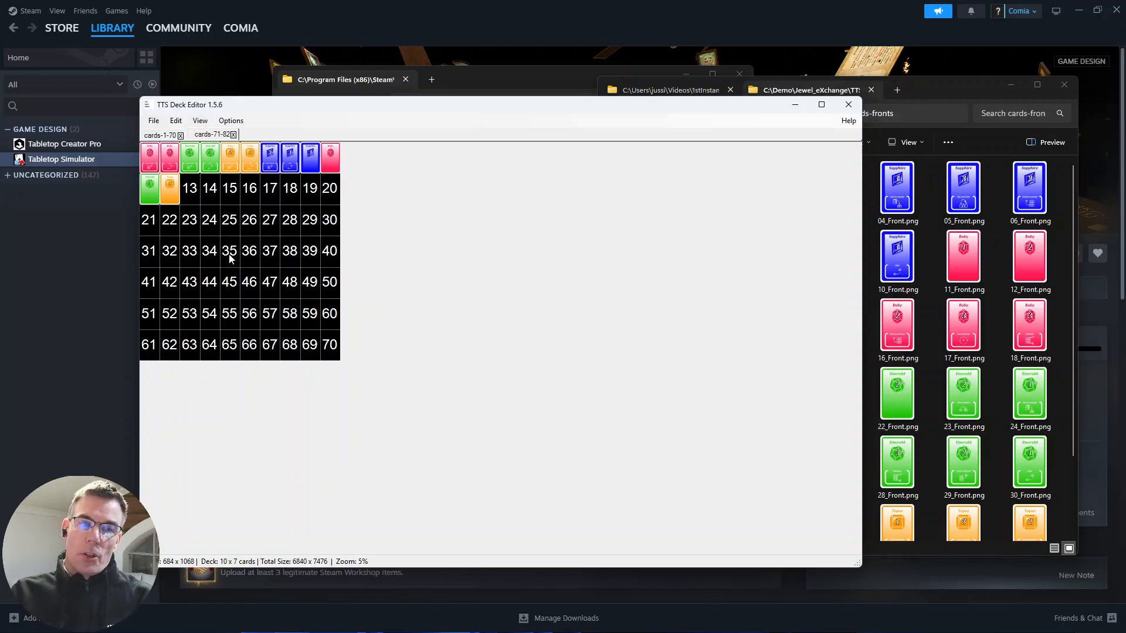
# - Switch to Tabletop Simulator, create a singleplayer game and dismiss the Games selection to get an empty table
pyautogui.click(97, 249)
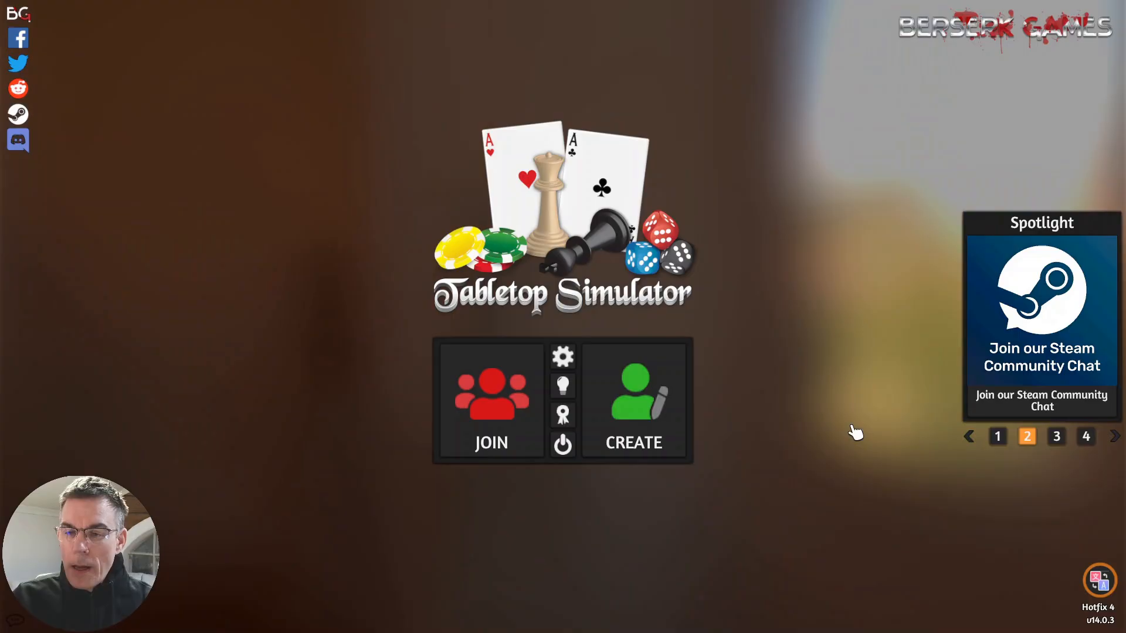
pyautogui.click(643, 418)
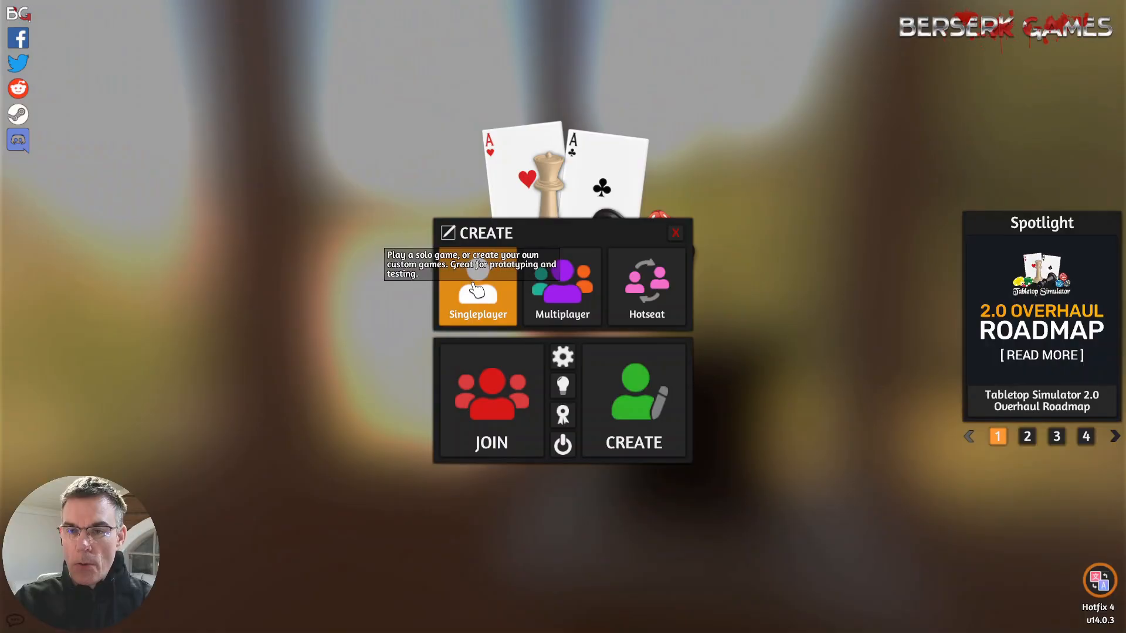
pyautogui.click(478, 287)
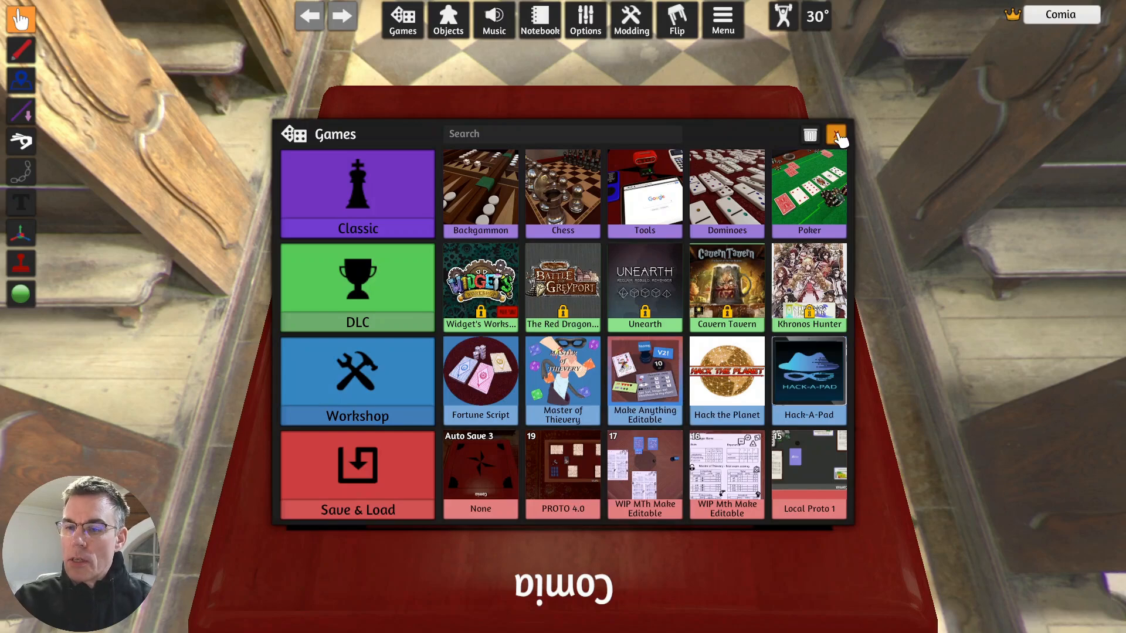
pyautogui.click(837, 136)
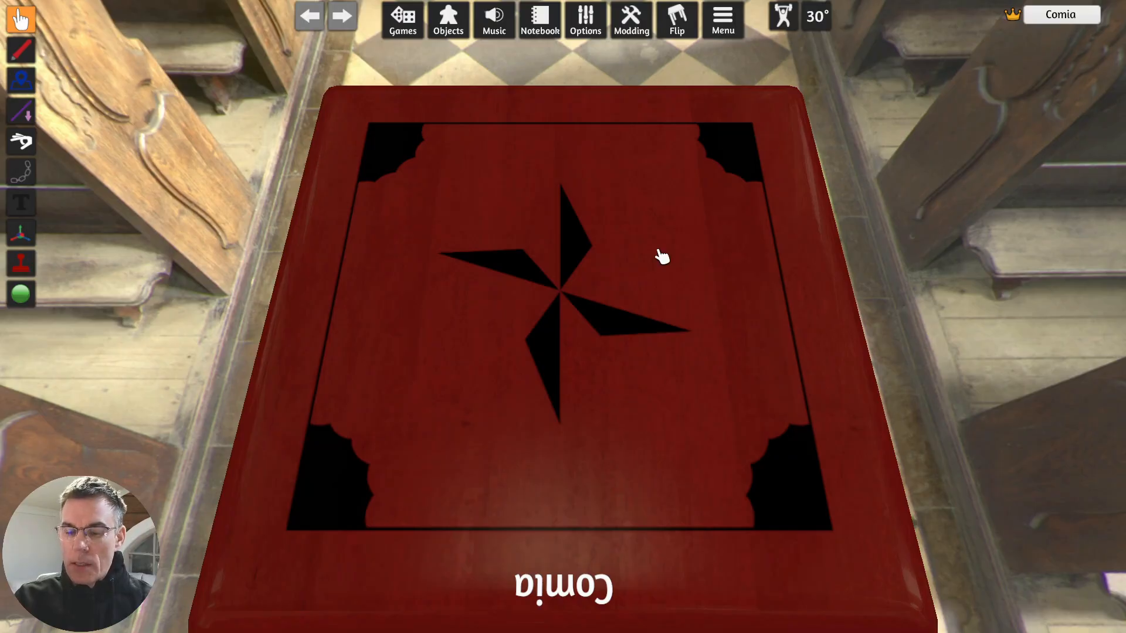
# - Replace the square table with the Rectangle table
pyautogui.moveTo(654, 250); pyautogui.dragTo(654, 250)
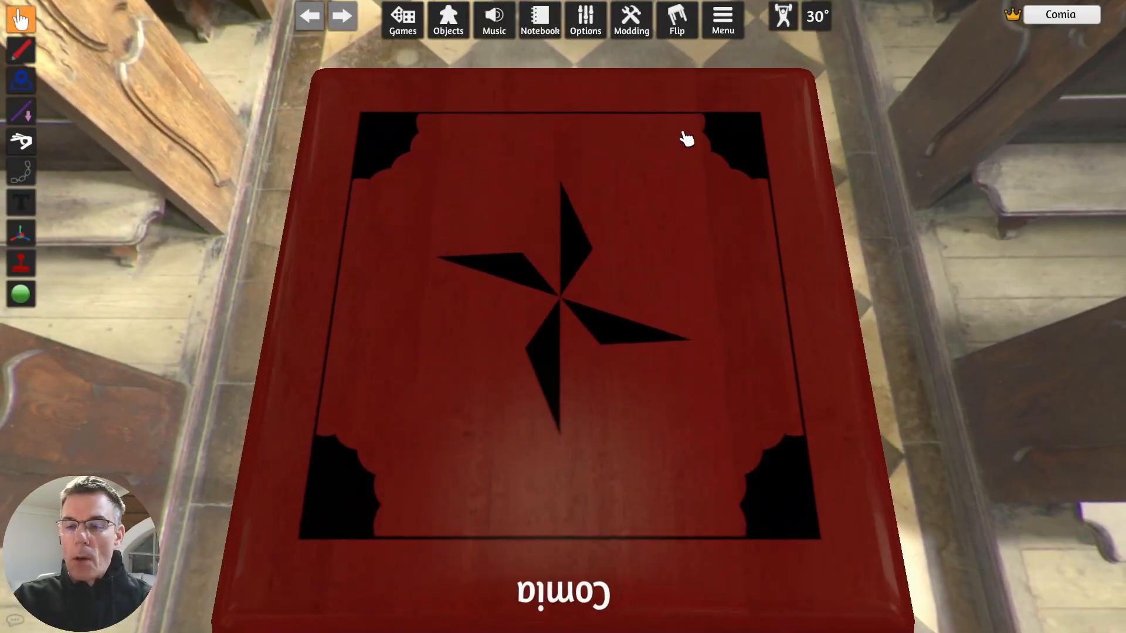
pyautogui.click(461, 26)
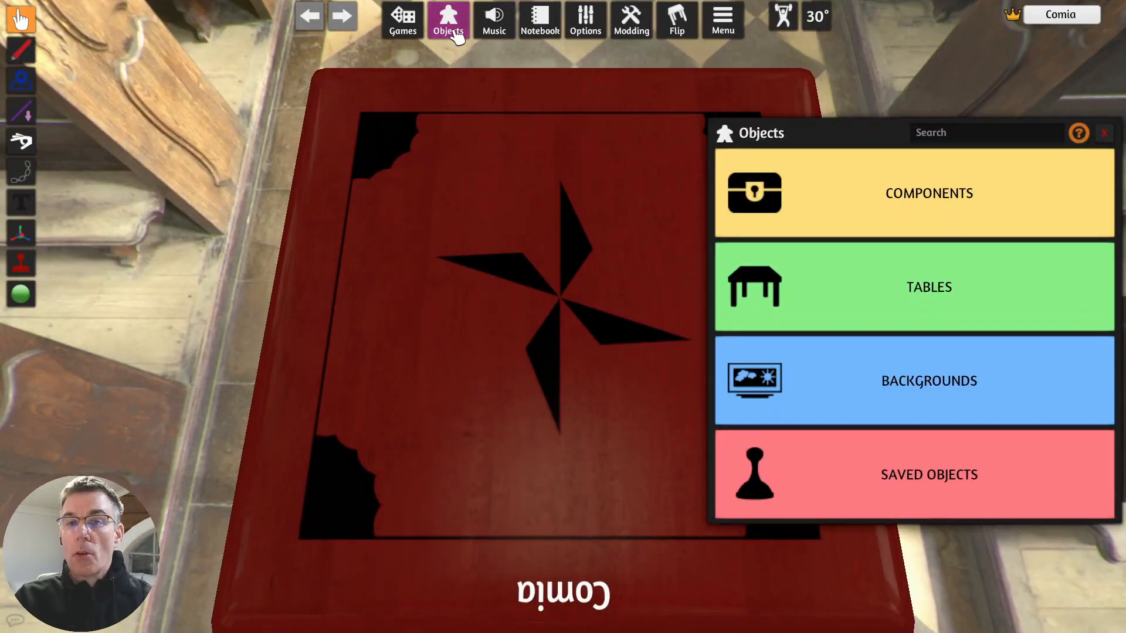
pyautogui.click(1018, 315)
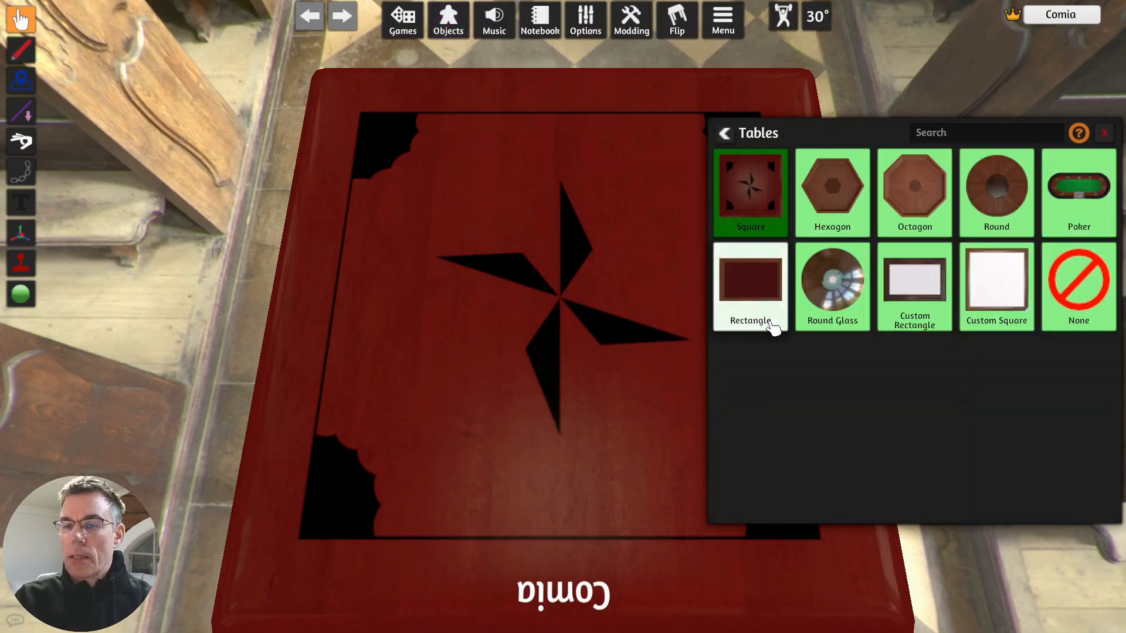
pyautogui.click(766, 296)
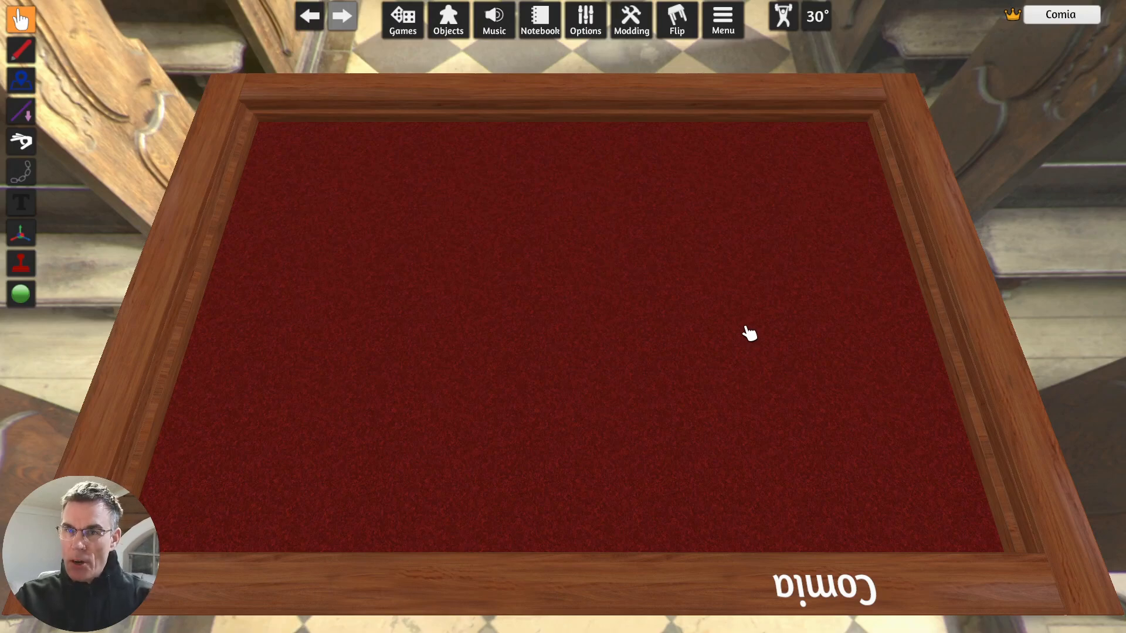
# - Place a custom Deck component on the upper-left area of the table and bring up its Custom Deck settings
pyautogui.click(449, 19)
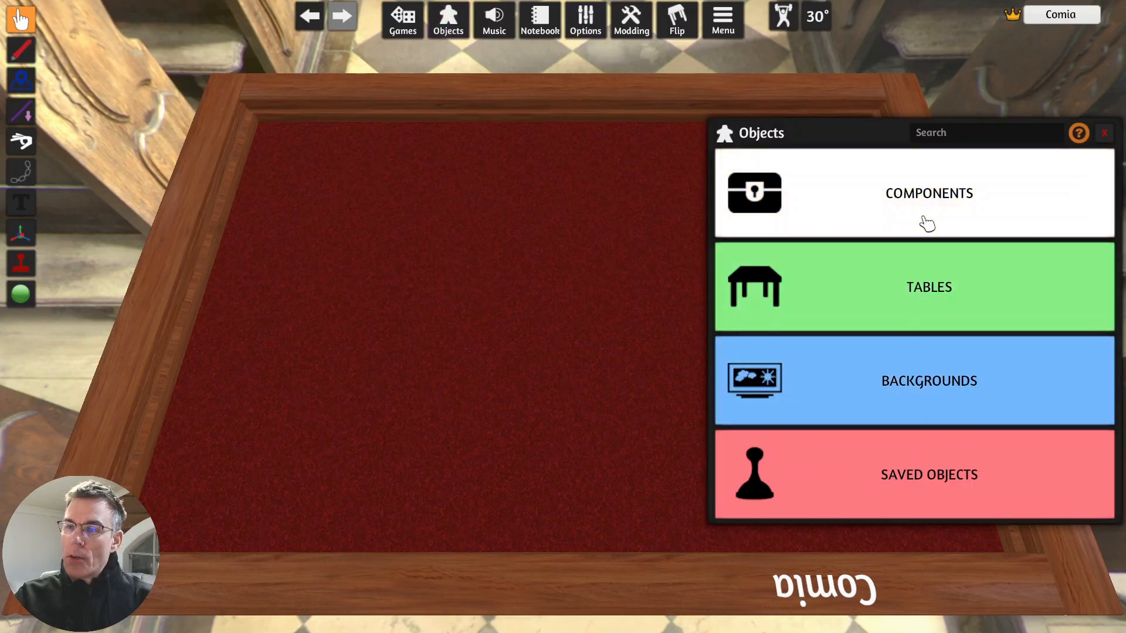
pyautogui.click(925, 222)
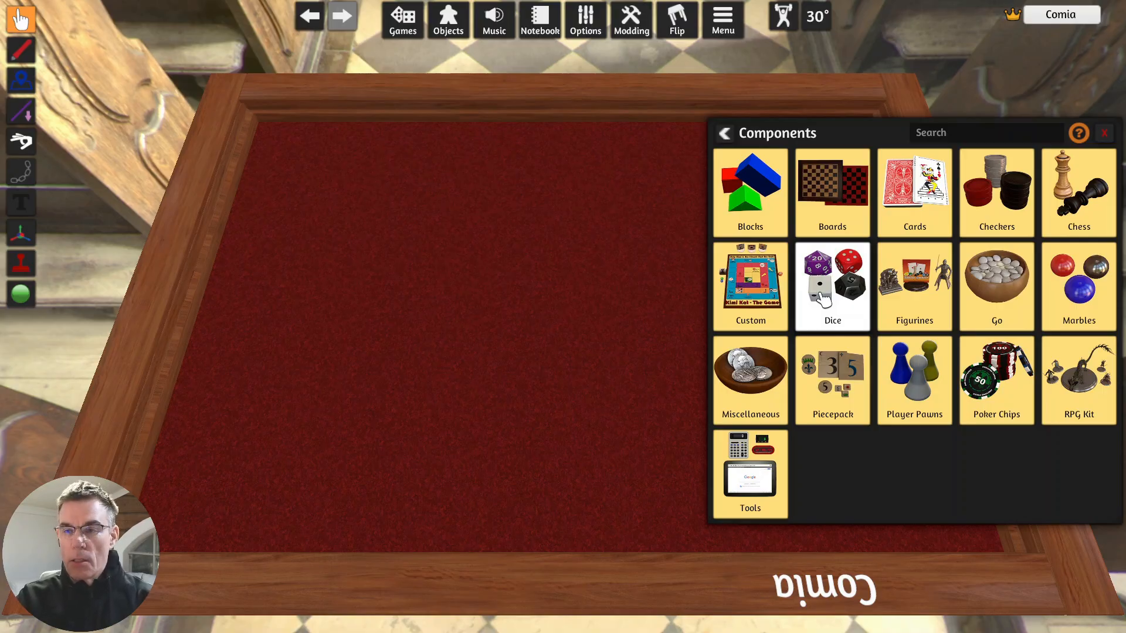
pyautogui.click(752, 300)
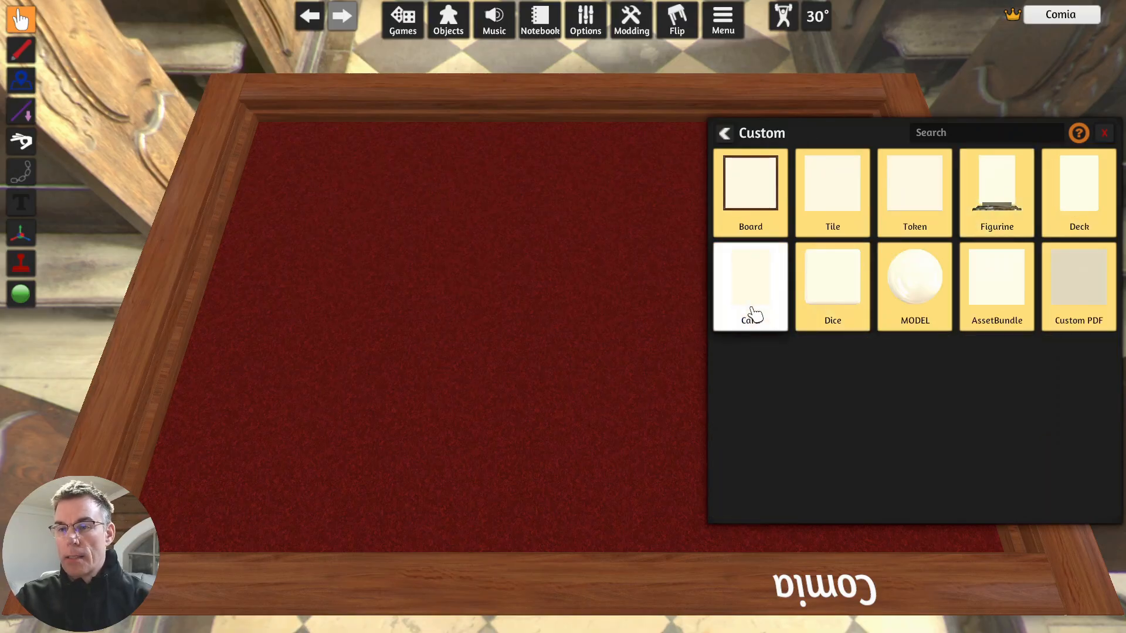
pyautogui.click(1088, 197)
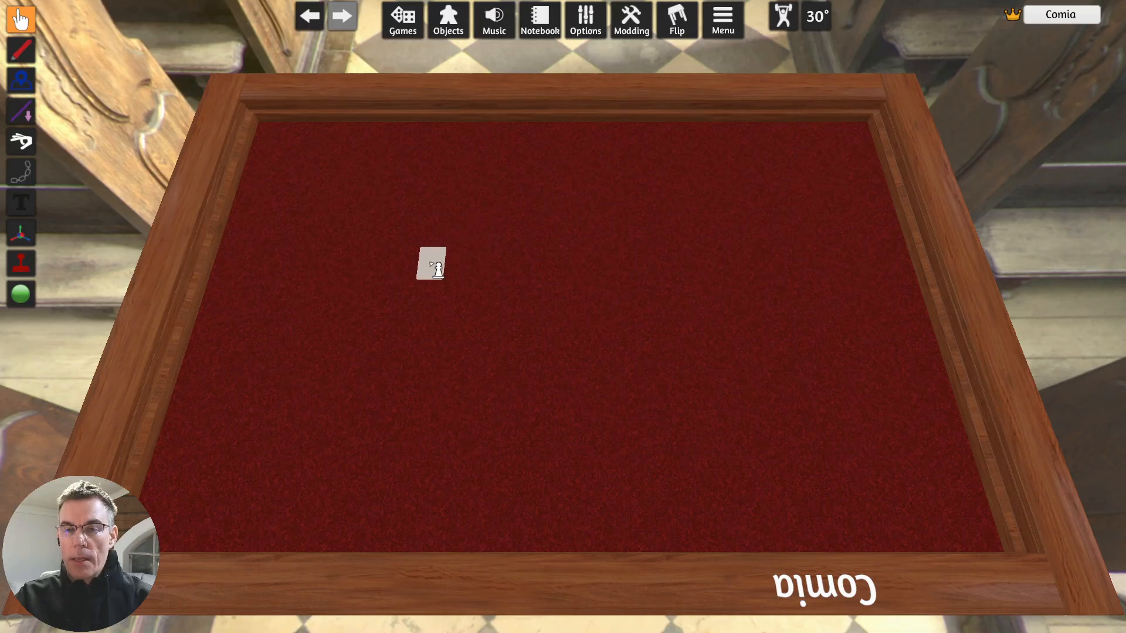
pyautogui.click(441, 265)
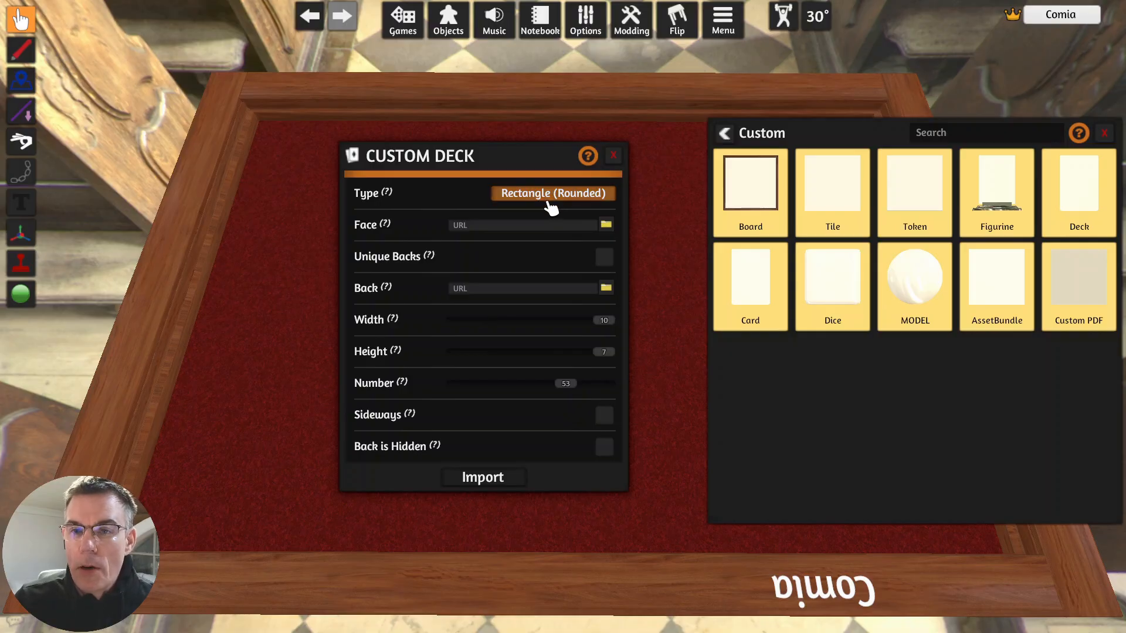
# - Set the custom deck's face image to cards-1-70.png from the TTS-materials folder, loaded as a local file
pyautogui.moveTo(388, 229)
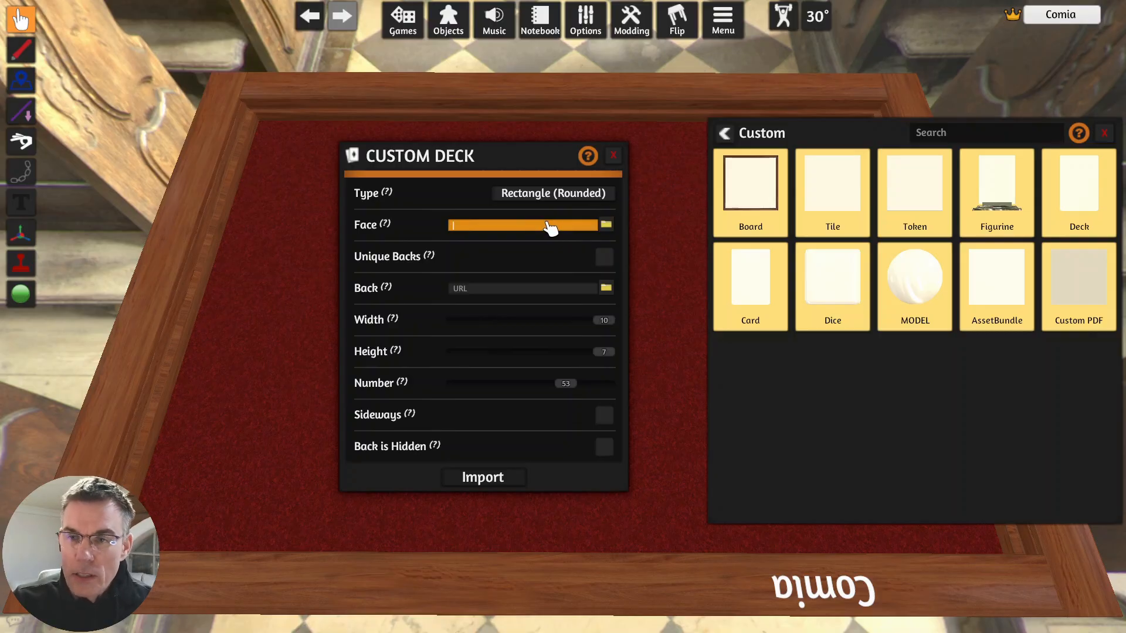
pyautogui.click(607, 226)
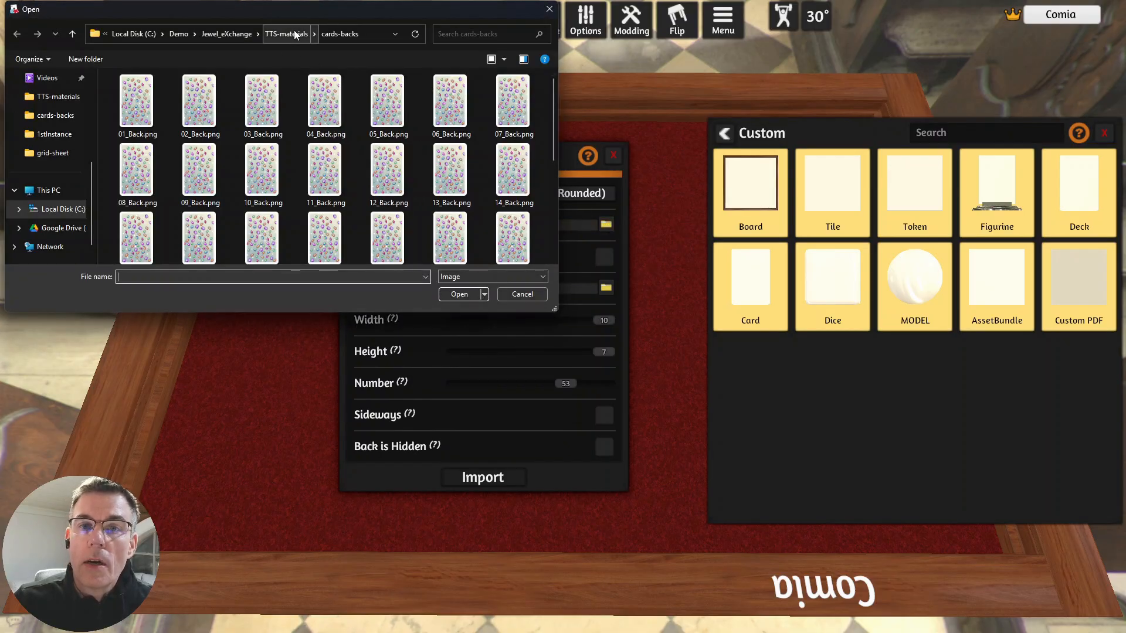
pyautogui.click(296, 34)
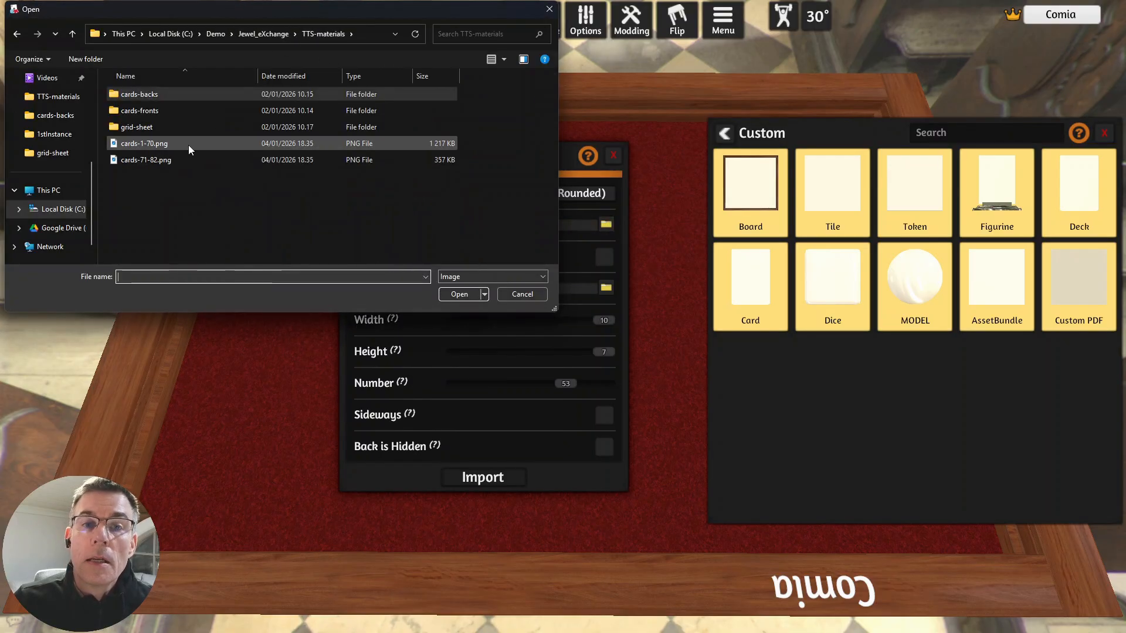
pyautogui.click(189, 145)
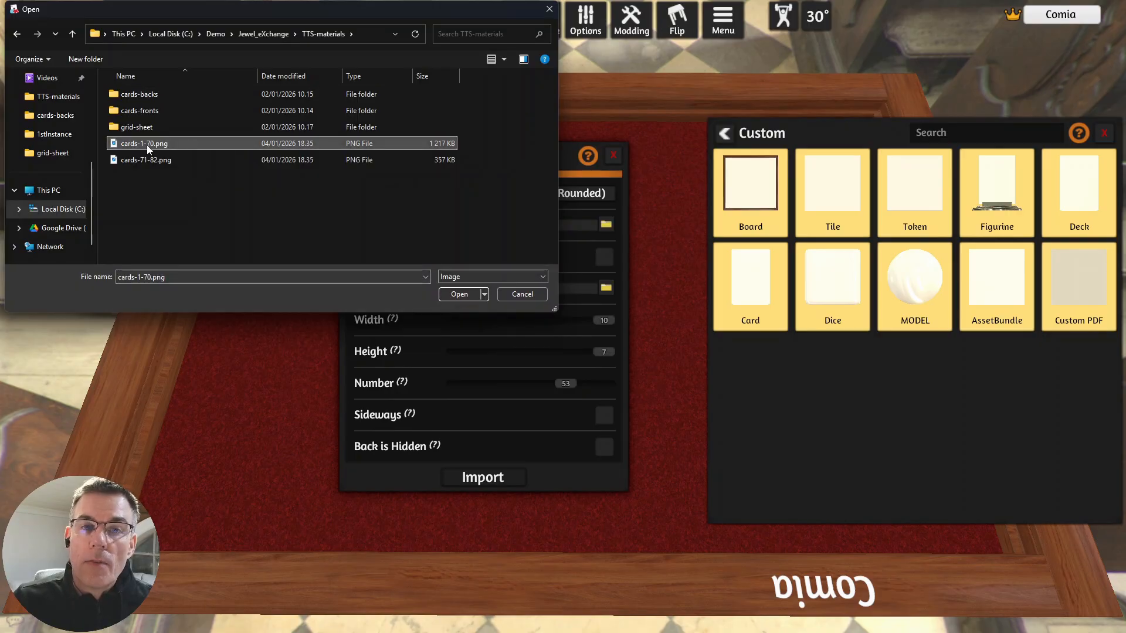
pyautogui.click(459, 294)
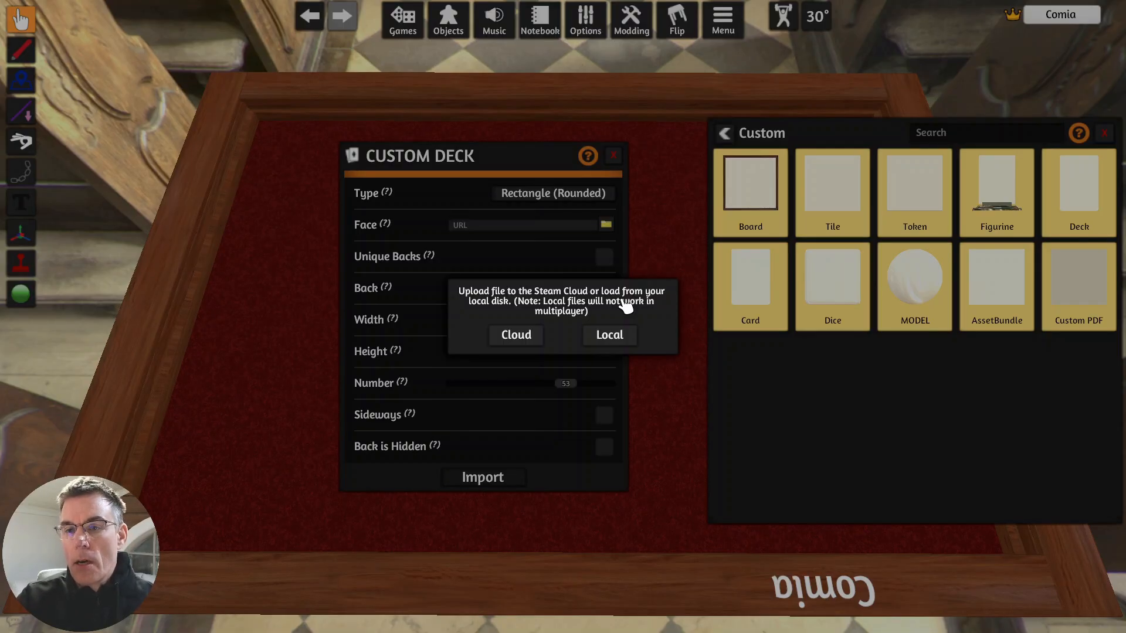
pyautogui.click(610, 336)
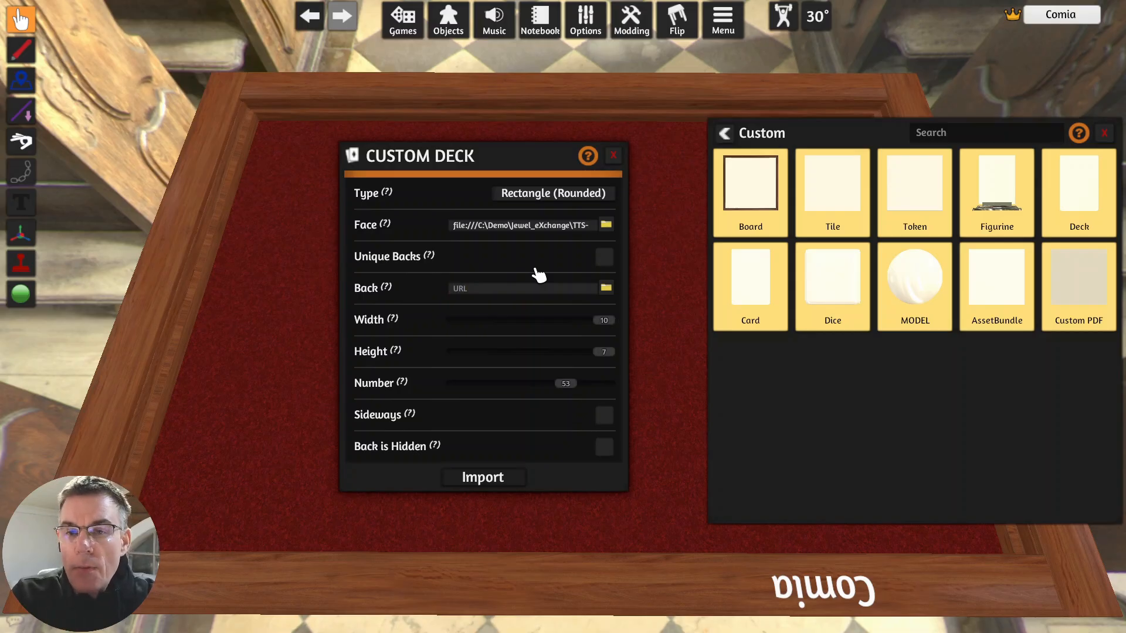
# - Set the custom deck's back image to 01_Back.png from the cards-backs folder, loaded locally, with Unique Backs off
pyautogui.click(604, 258)
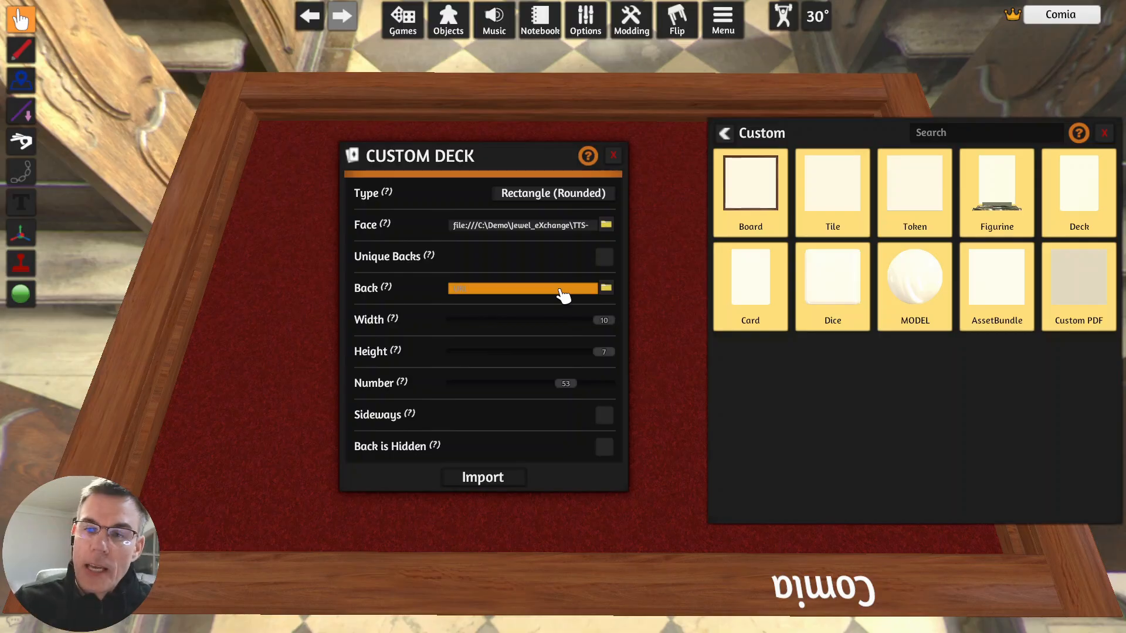
pyautogui.click(607, 290)
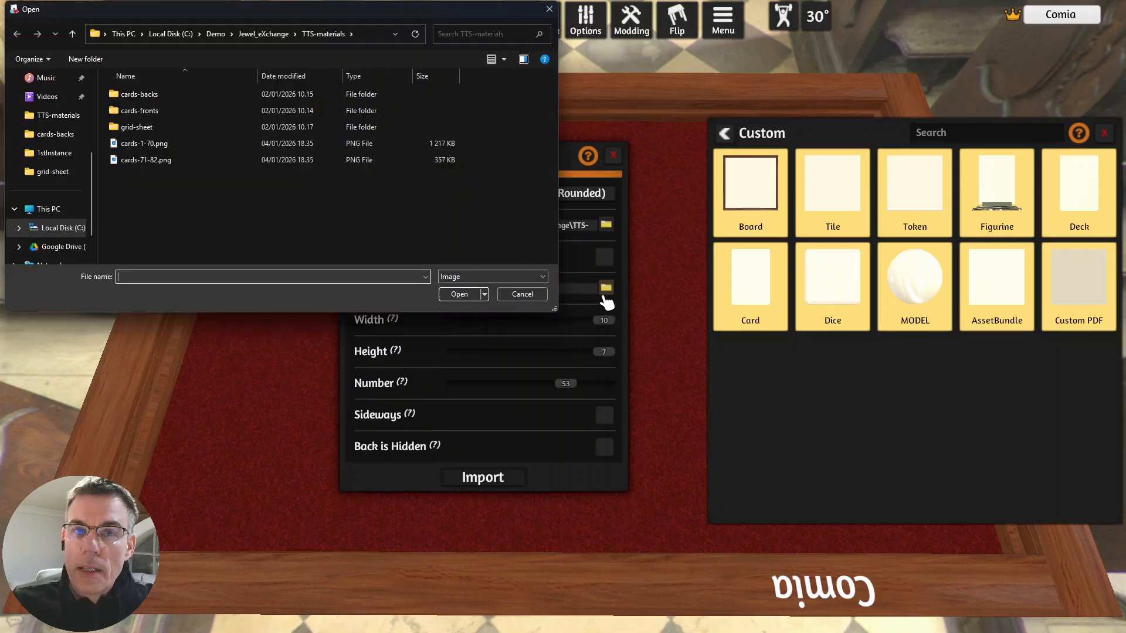
pyautogui.doubleClick(157, 108)
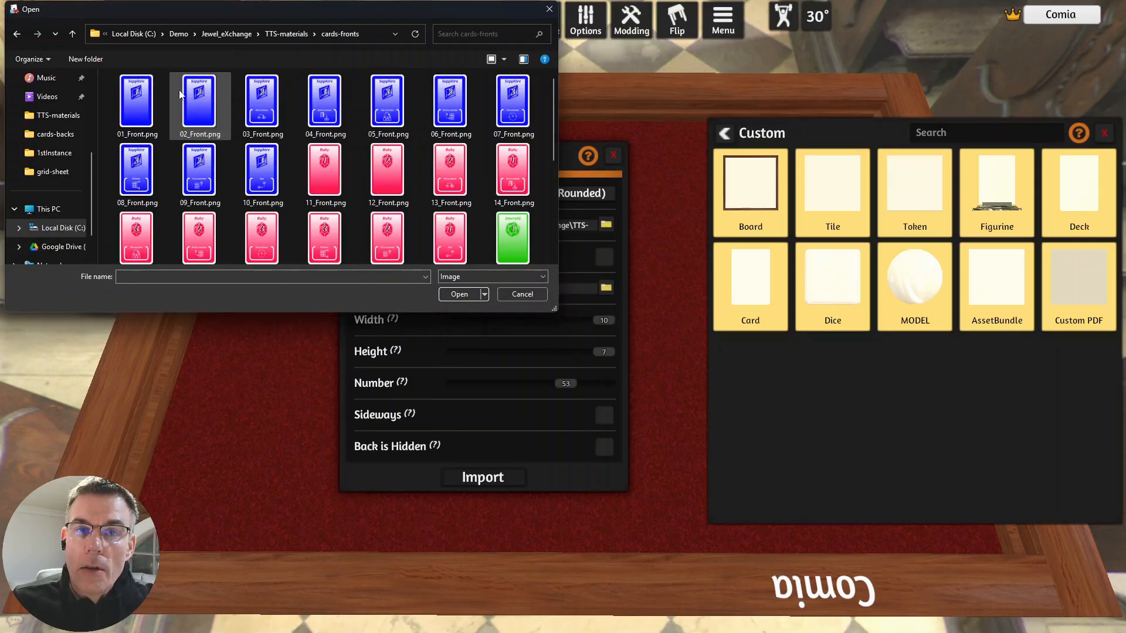
pyautogui.click(288, 34)
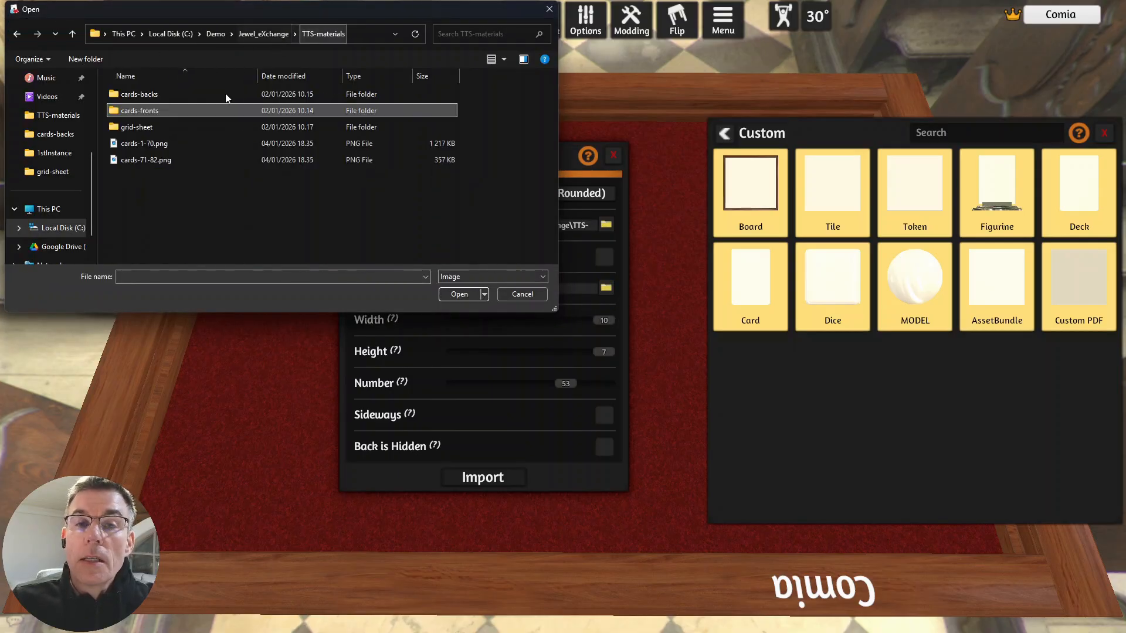
pyautogui.click(133, 95)
pyautogui.doubleClick(134, 96)
pyautogui.click(138, 100)
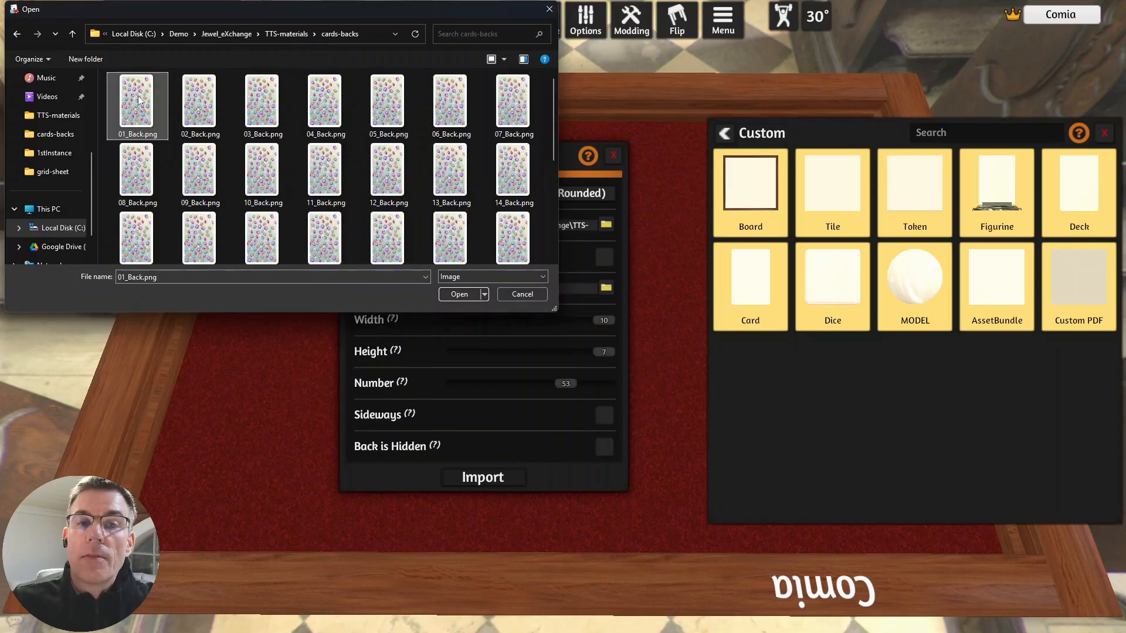
pyautogui.click(459, 294)
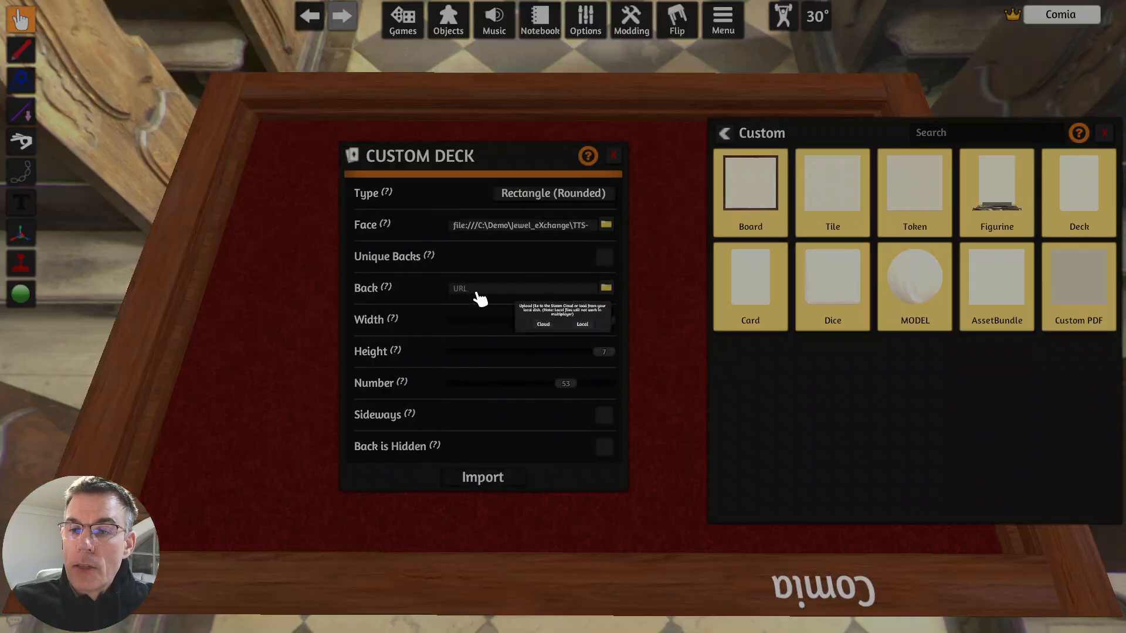
pyautogui.click(609, 337)
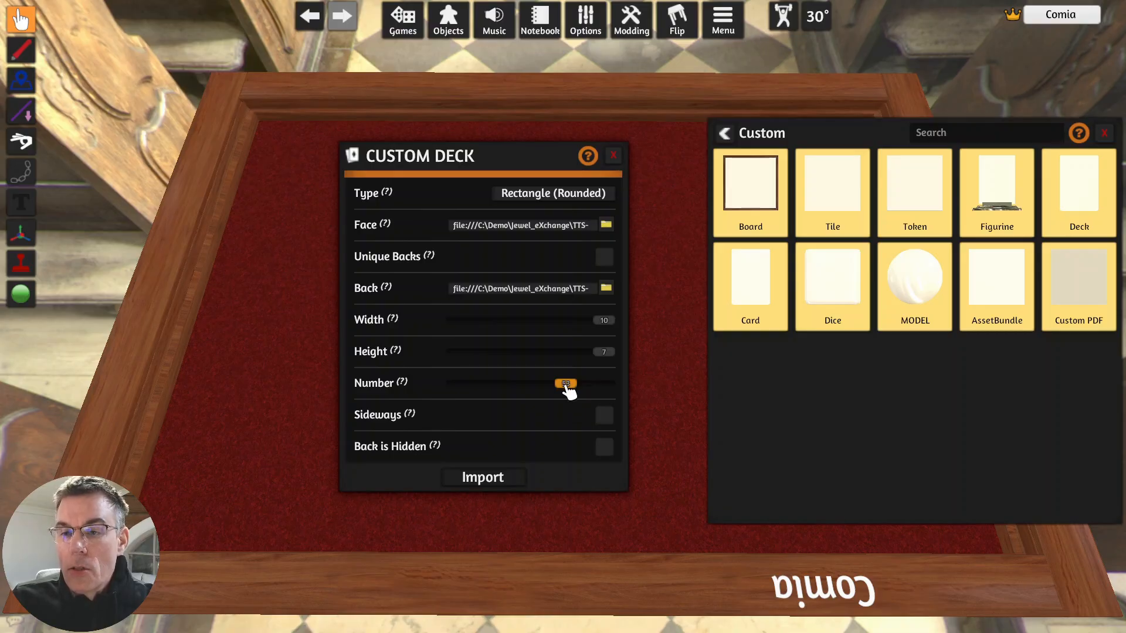
# - Set the custom deck's number of cards to 70 and enable Back is Hidden, leaving Sideways off
pyautogui.moveTo(566, 388); pyautogui.dragTo(626, 394)
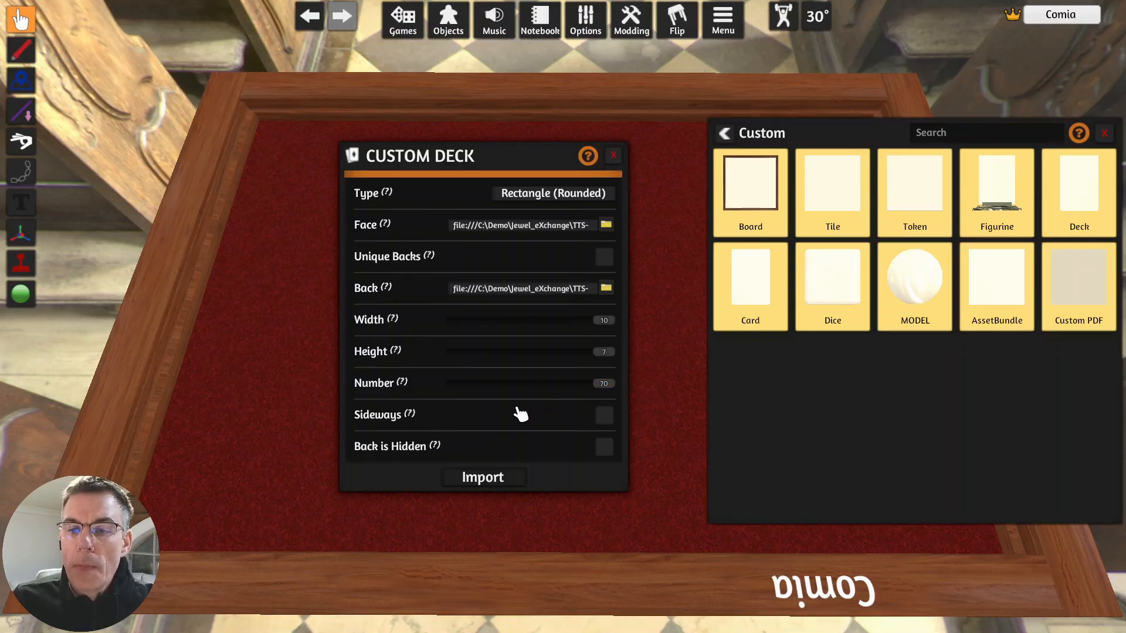
pyautogui.moveTo(440, 427)
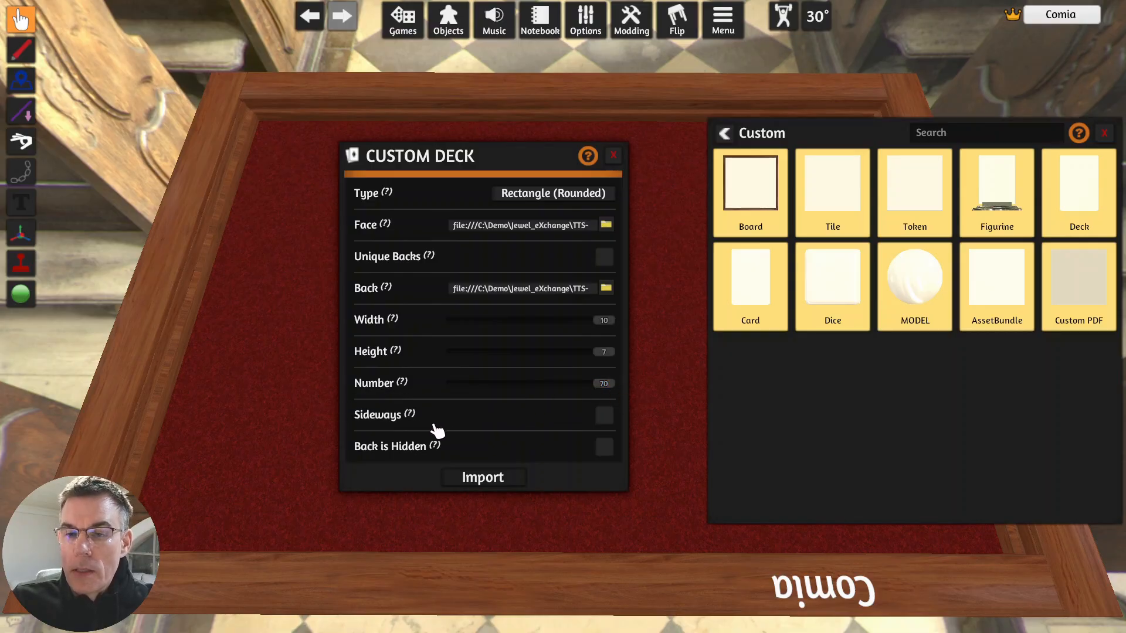
pyautogui.click(606, 417)
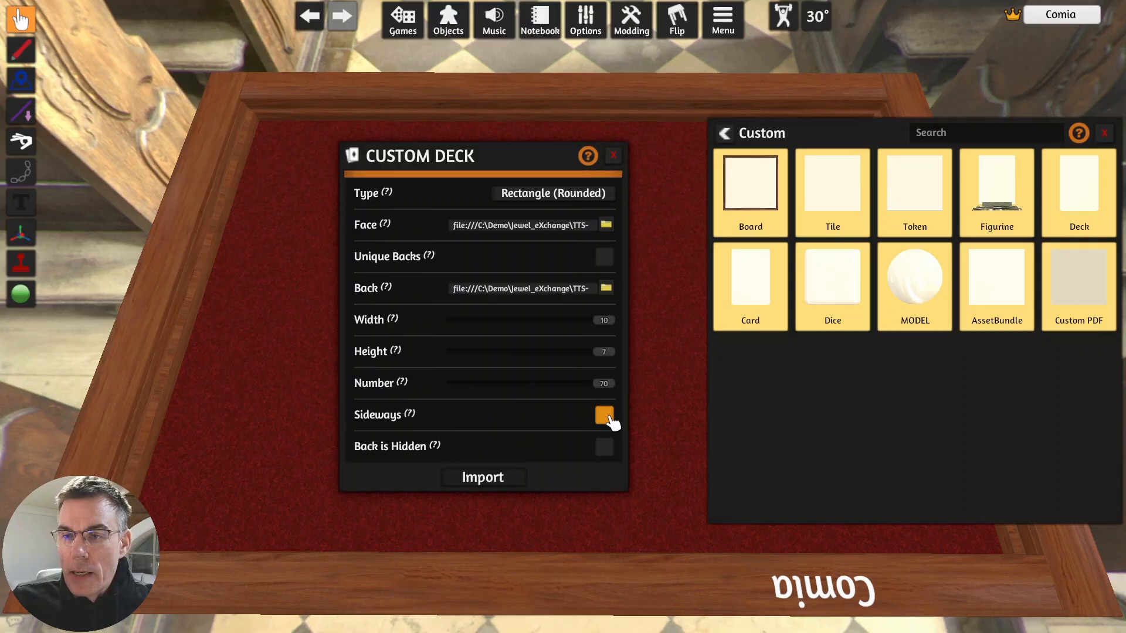
pyautogui.click(604, 415)
pyautogui.moveTo(441, 449)
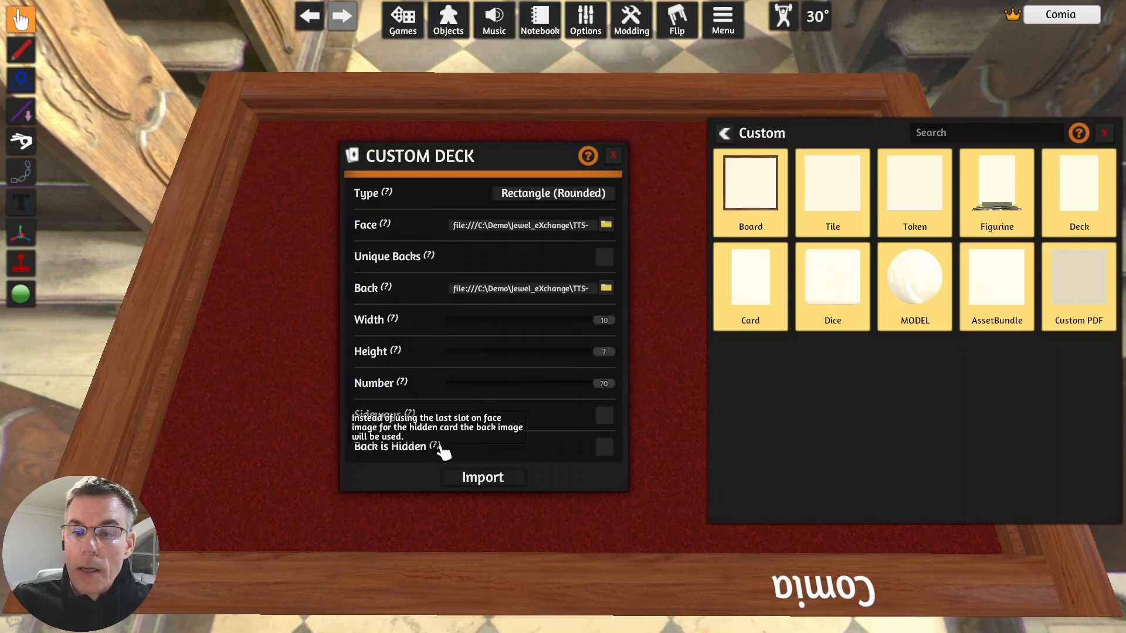
pyautogui.click(605, 447)
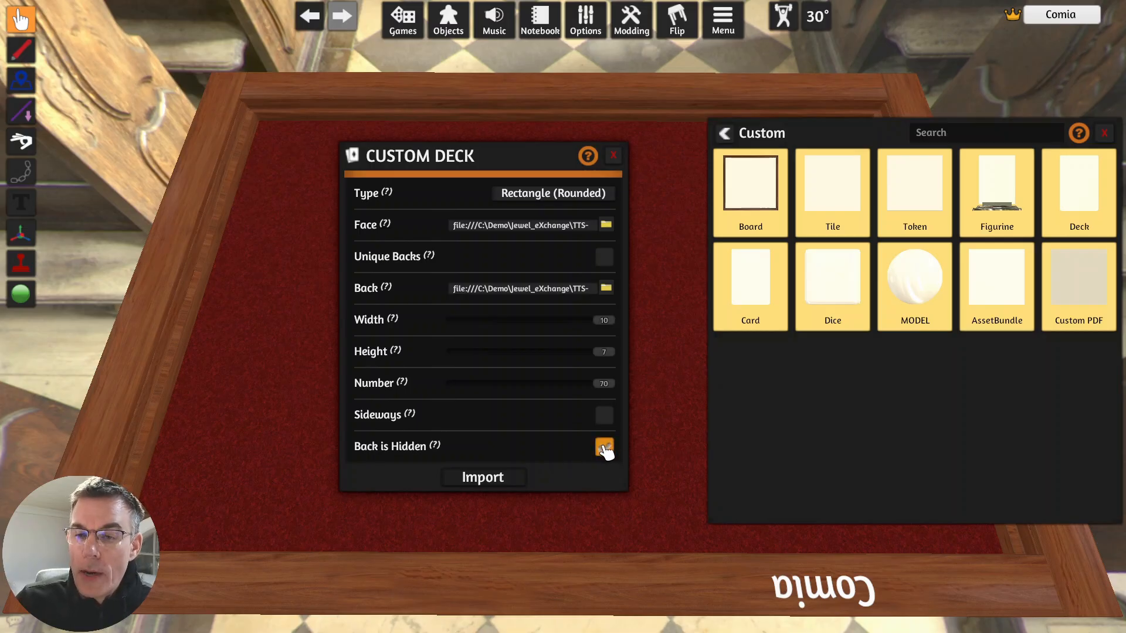
# - Import the configured 70-card custom deck and move it slightly to the right on the table
pyautogui.click(504, 483)
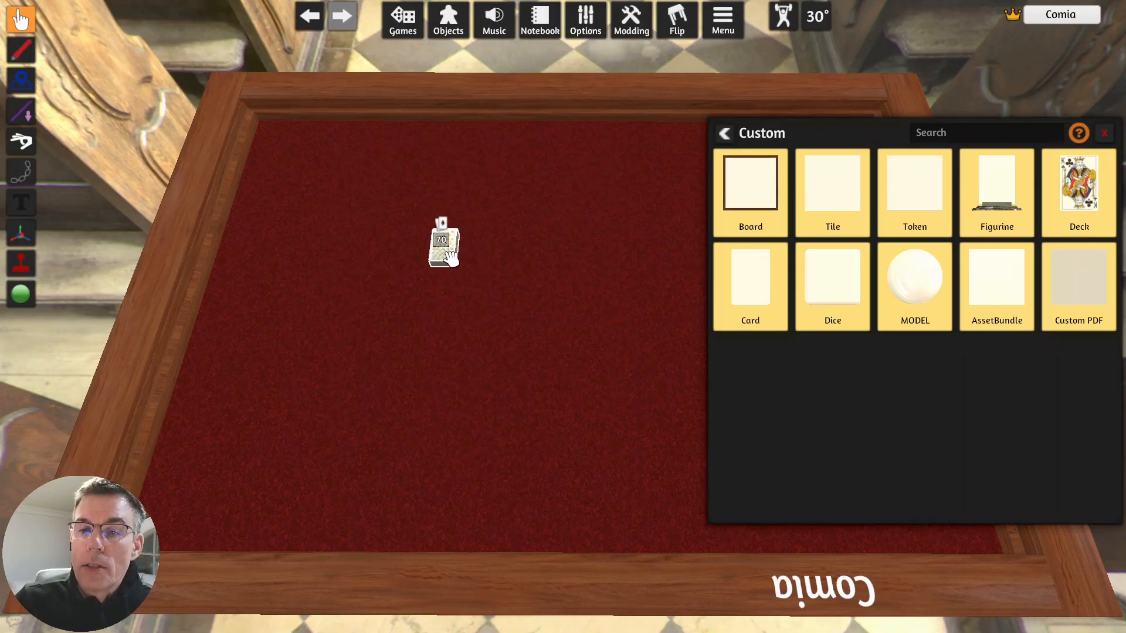
pyautogui.scroll(3, 446, 258)
pyautogui.scroll(1, 437, 258)
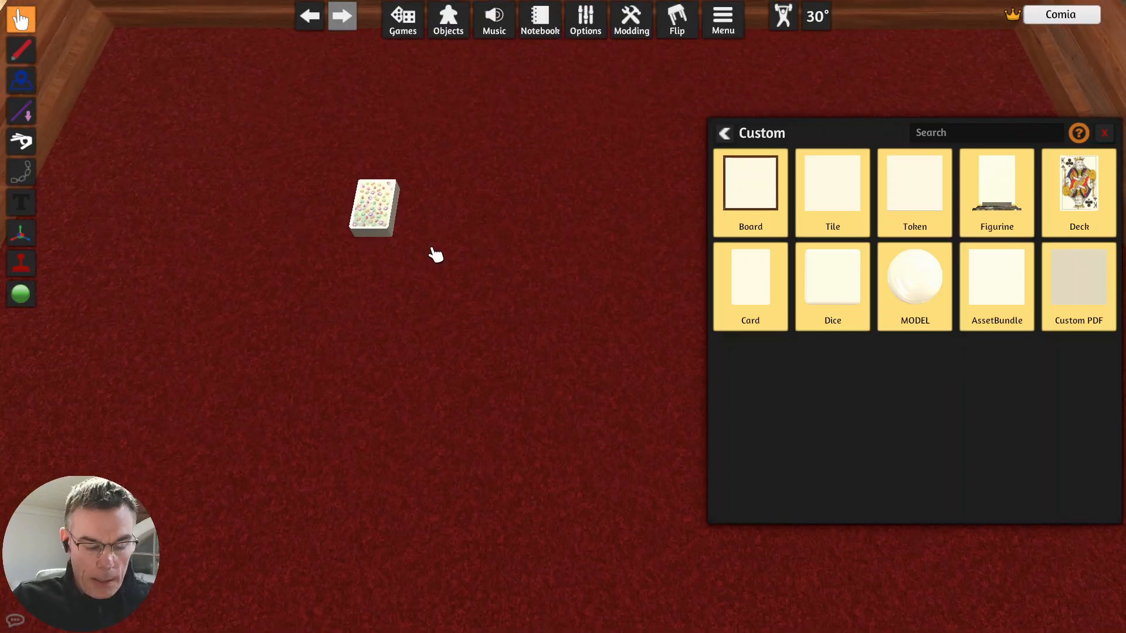
pyautogui.press('w')
pyautogui.press('w')
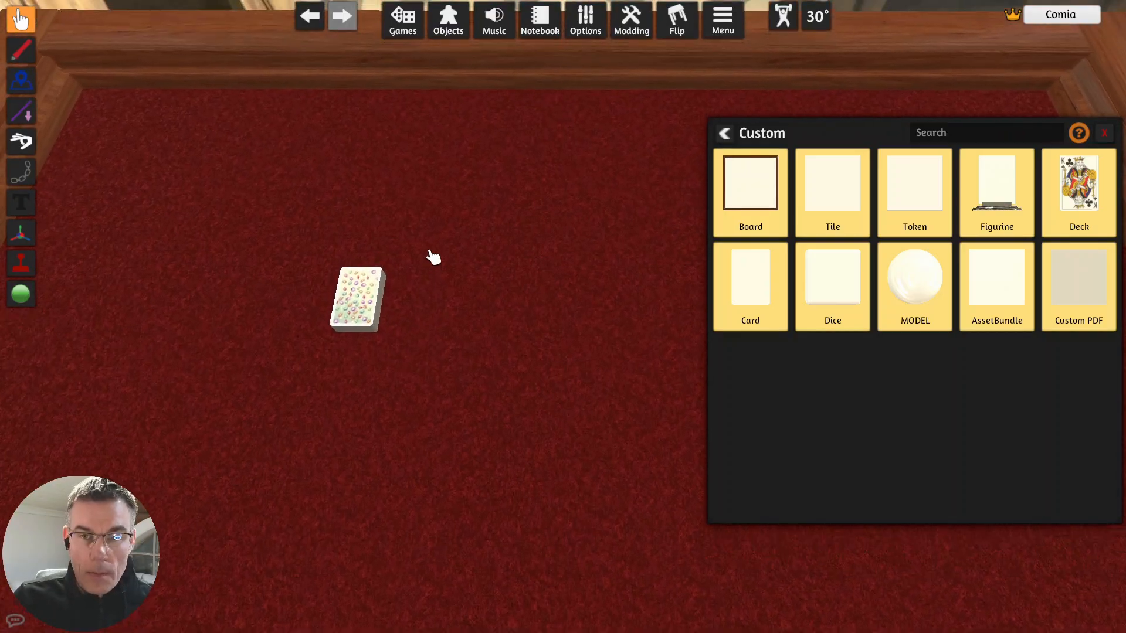
pyautogui.scroll(1, 387, 347)
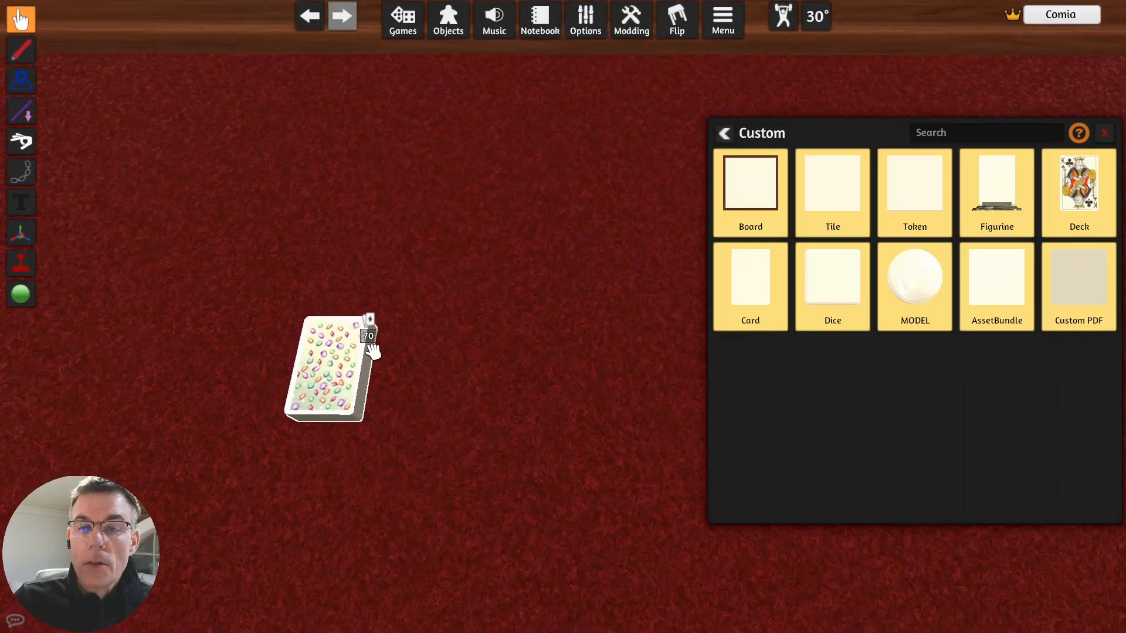
pyautogui.moveTo(370, 352); pyautogui.dragTo(415, 377)
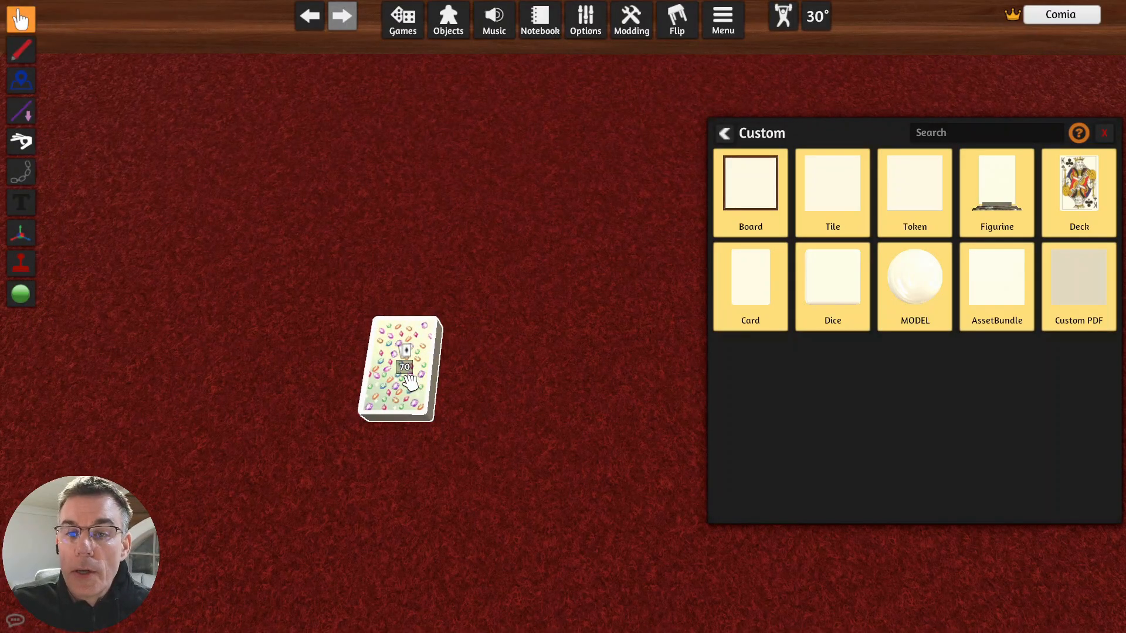
# - Draw two cards from the deck, lay them side by side to its left, and flip them and the deck to check the faces
pyautogui.moveTo(405, 376)
pyautogui.mouseDown()
pyautogui.moveTo(316, 384)
pyautogui.moveTo(460, 382)
pyautogui.moveTo(344, 378)
pyautogui.mouseUp()
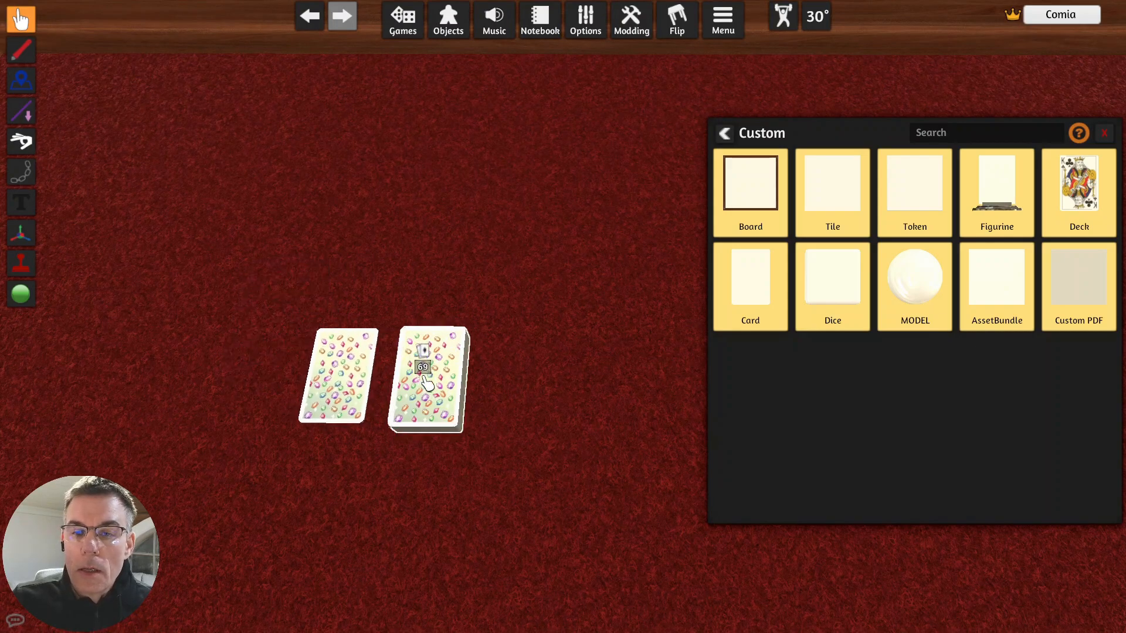
pyautogui.moveTo(423, 378)
pyautogui.mouseDown()
pyautogui.moveTo(269, 377)
pyautogui.moveTo(264, 390)
pyautogui.mouseUp()
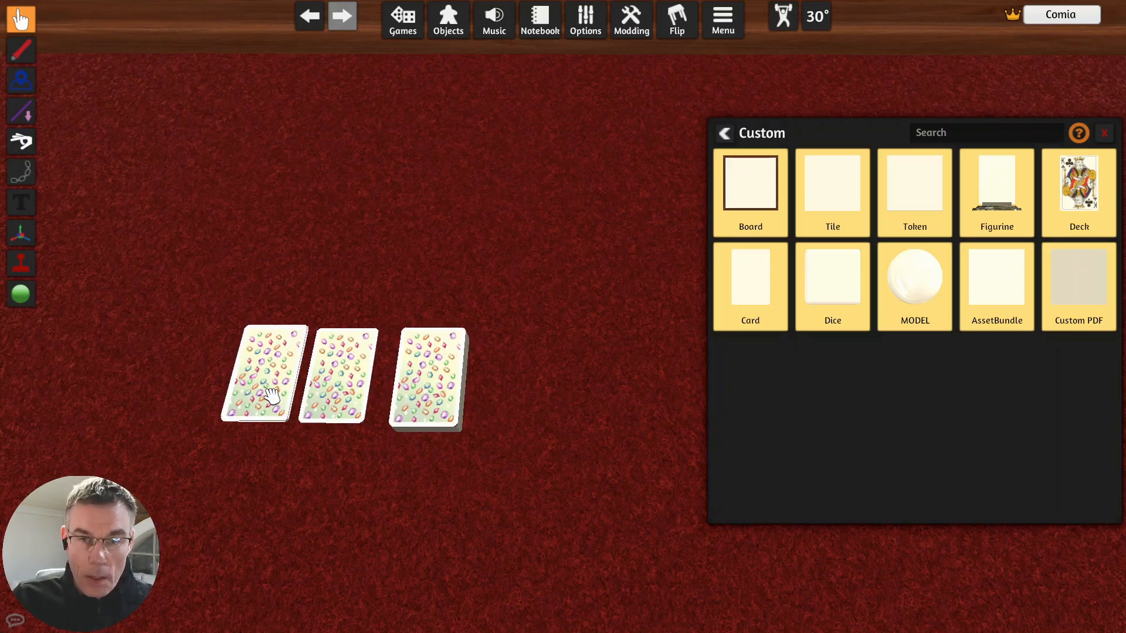
pyautogui.press('f')
pyautogui.press('f')
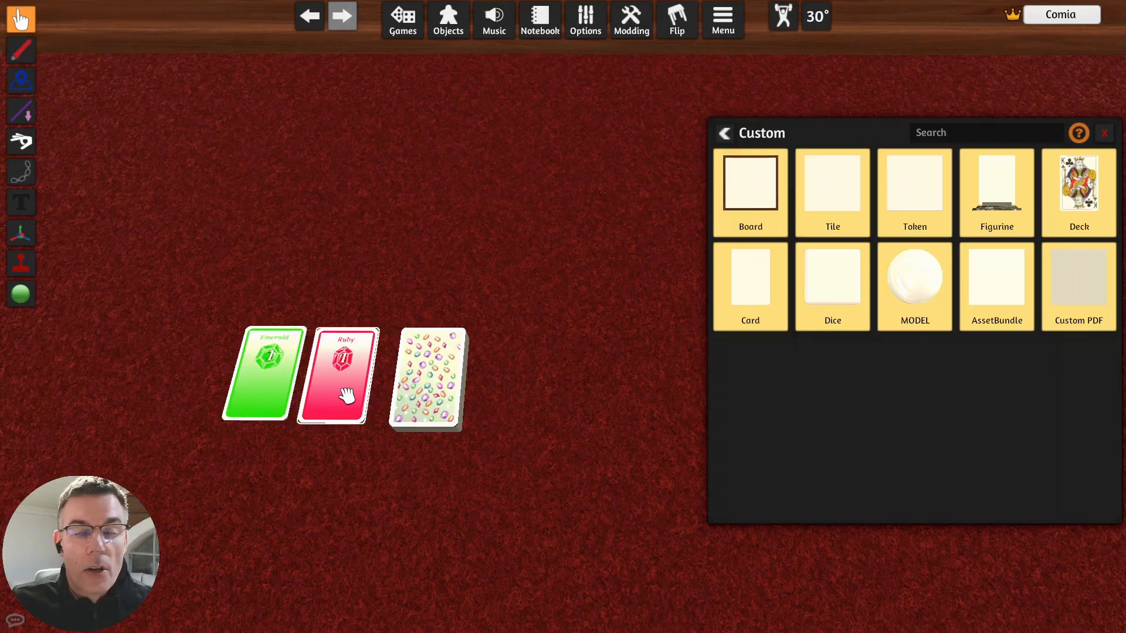
pyautogui.press('f')
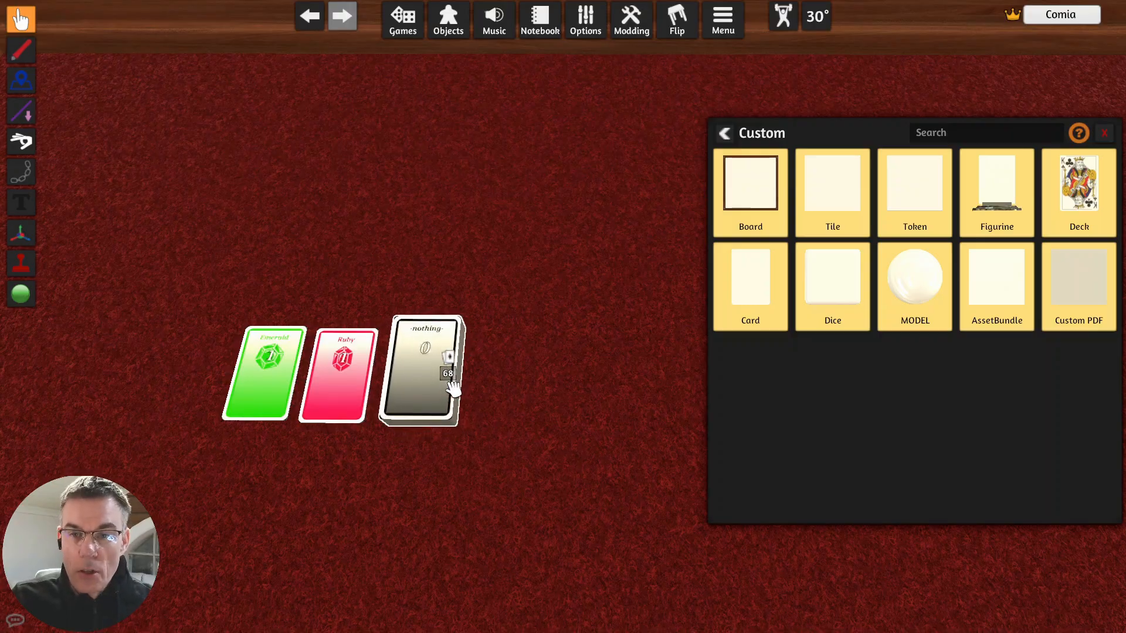
pyautogui.press('f')
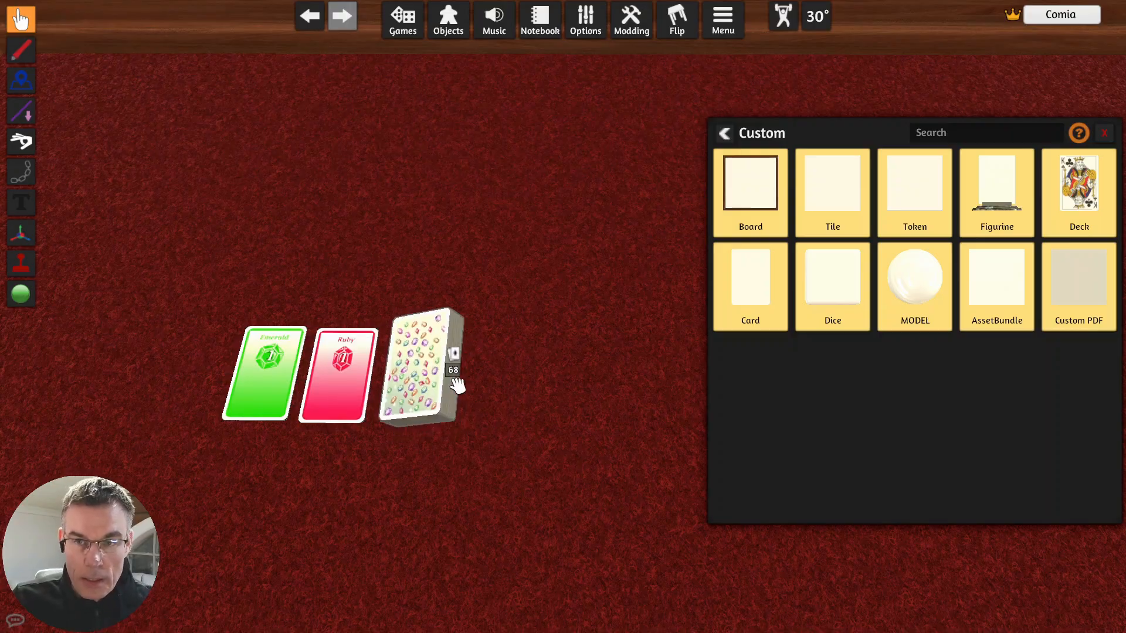
# - Turn the two drawn cards face down, combine them, and return them to the deck
pyautogui.press('f')
pyautogui.press('f')
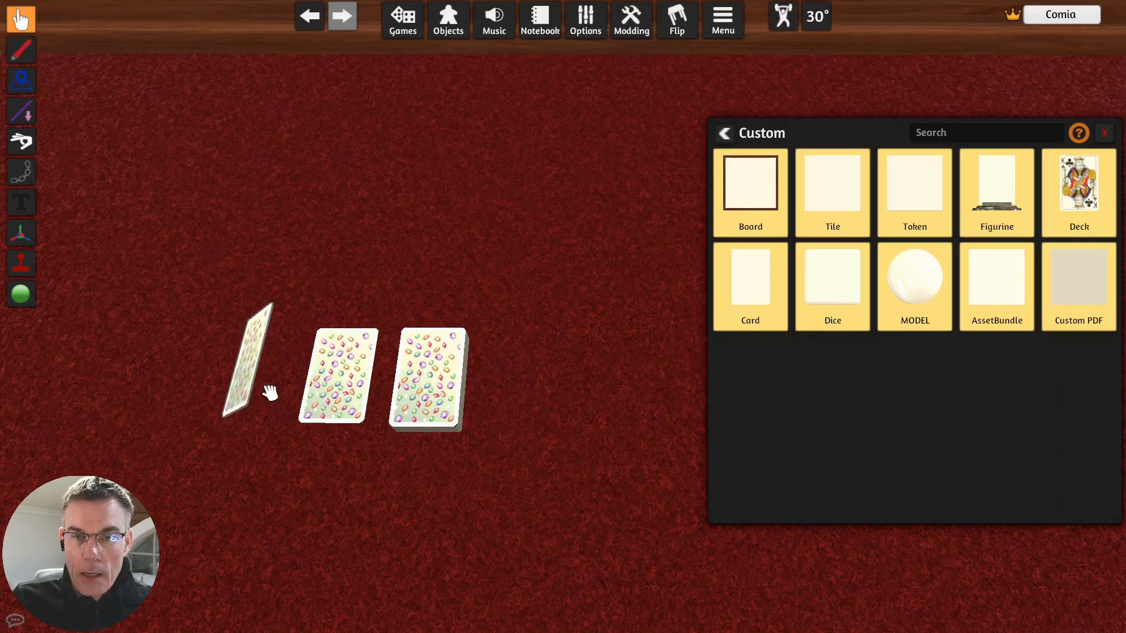
pyautogui.moveTo(286, 393); pyautogui.dragTo(338, 385)
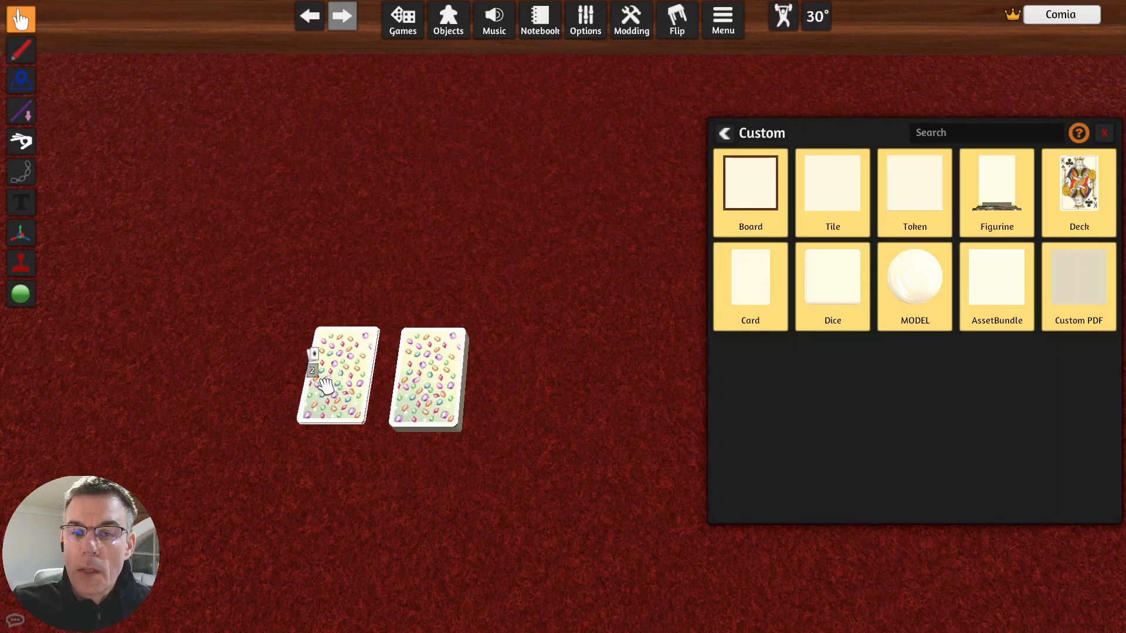
pyautogui.moveTo(334, 378); pyautogui.dragTo(437, 387)
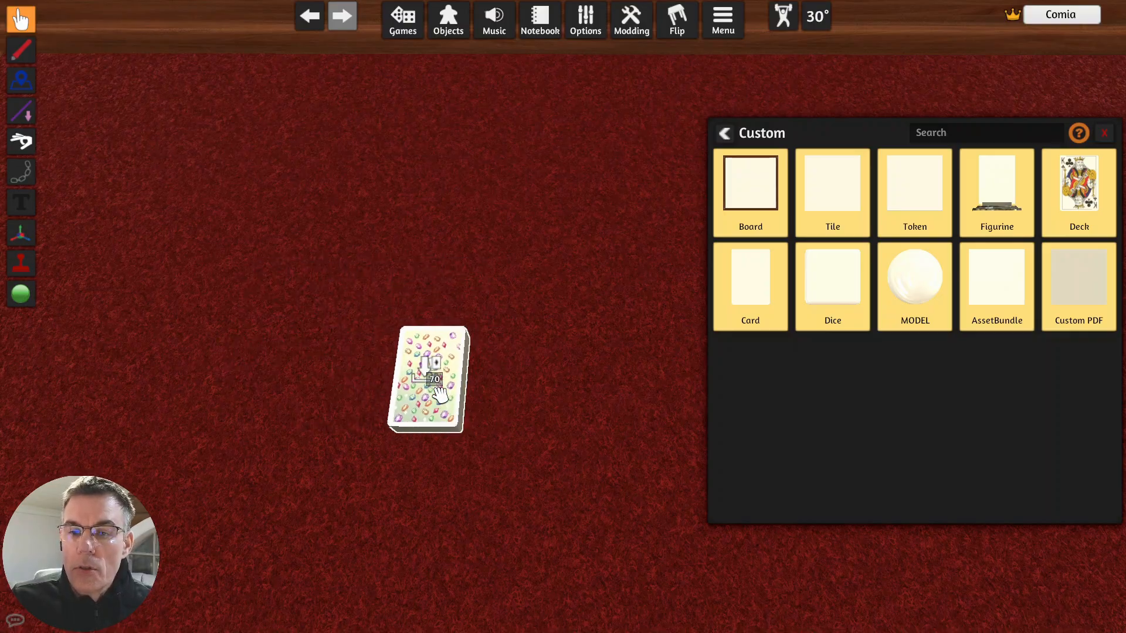
# - Place a second custom Deck to the right of the first and set its face image to the local file cards-71-82.png
pyautogui.click(1082, 194)
pyautogui.click(534, 385)
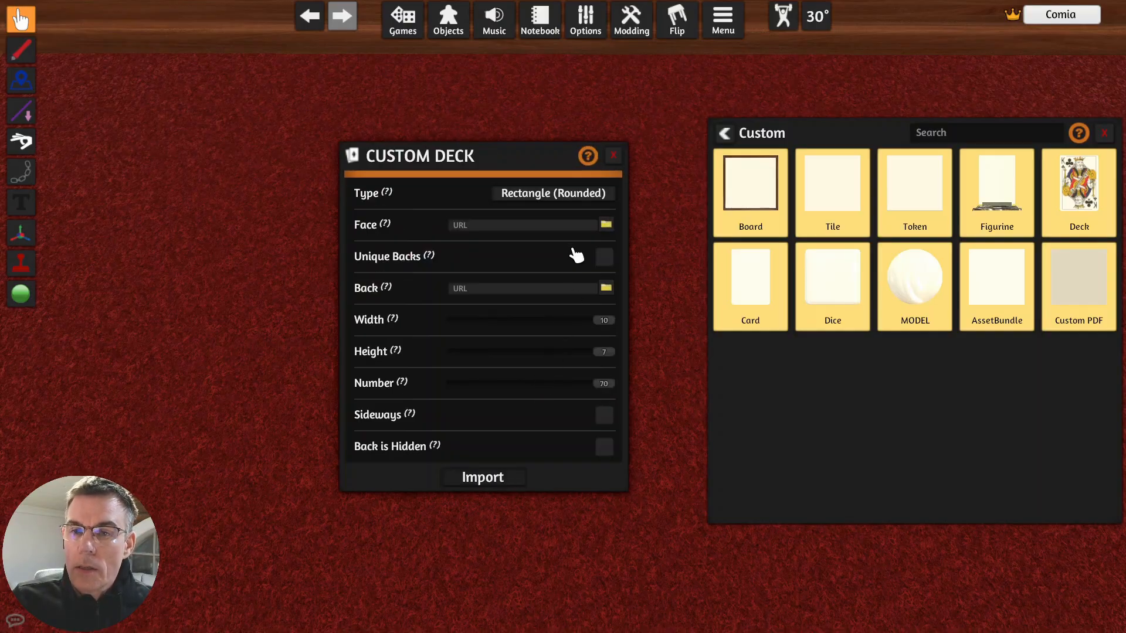
pyautogui.click(608, 226)
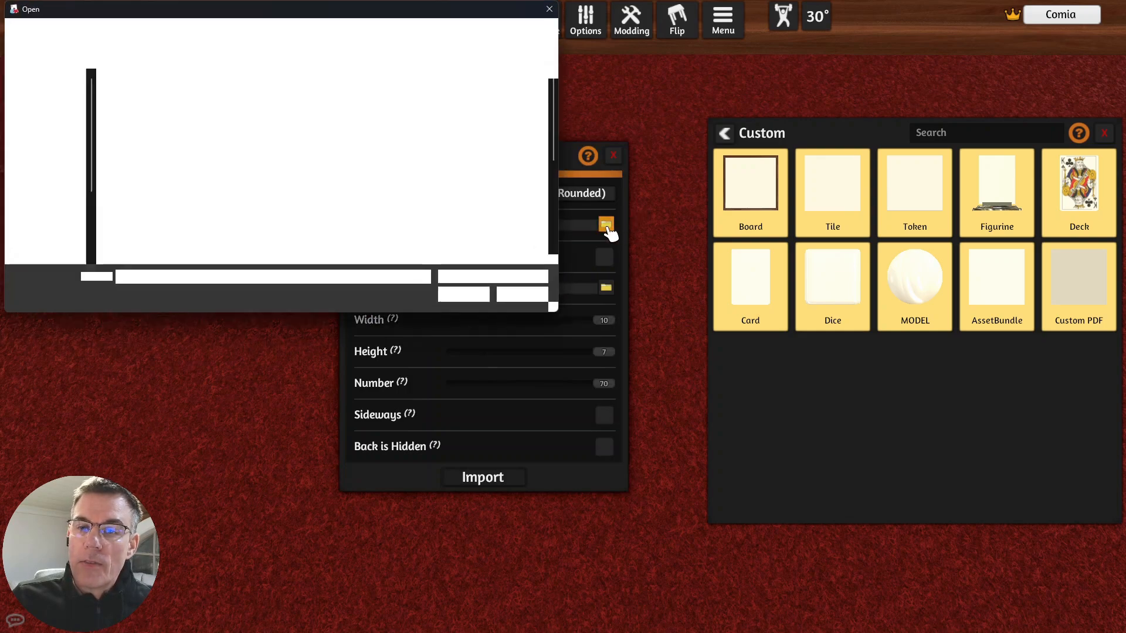
pyautogui.click(286, 34)
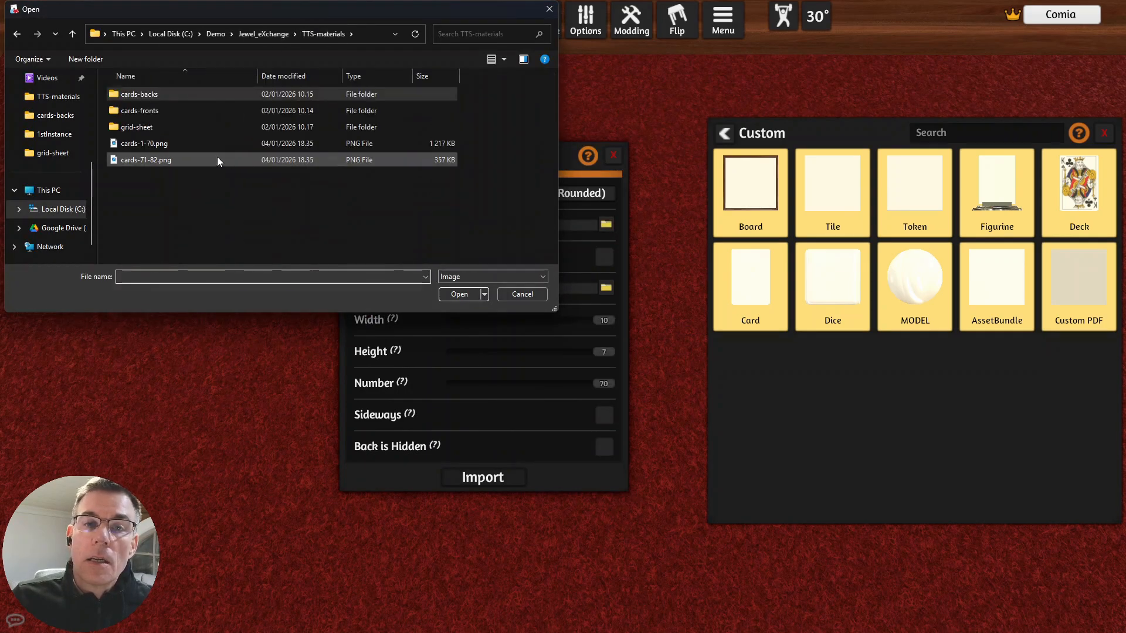
pyautogui.click(156, 161)
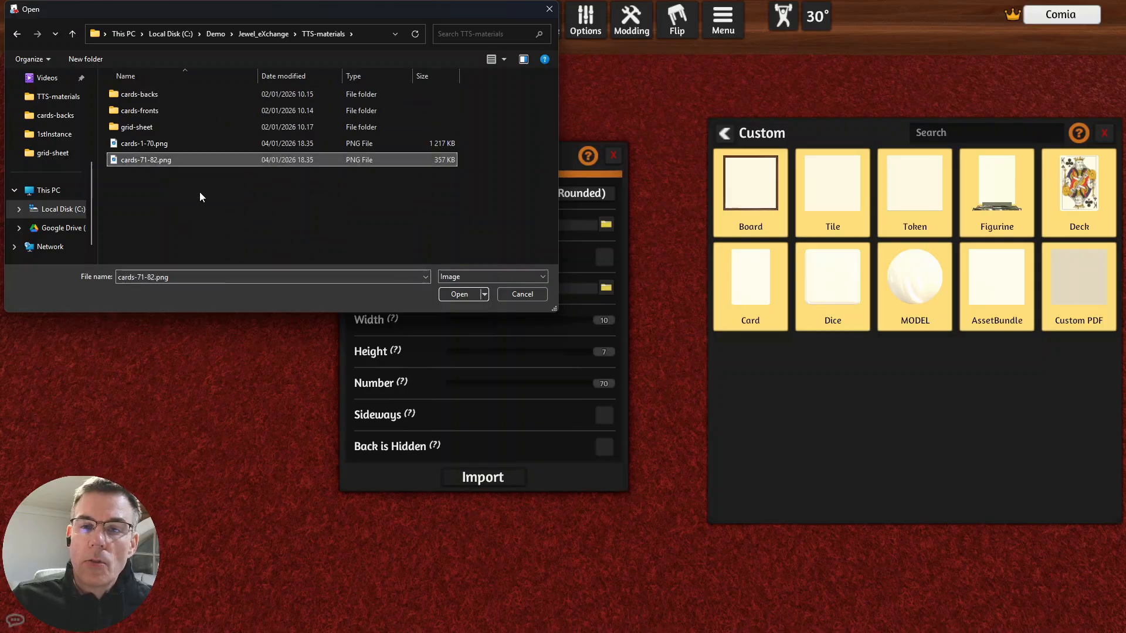
pyautogui.click(450, 294)
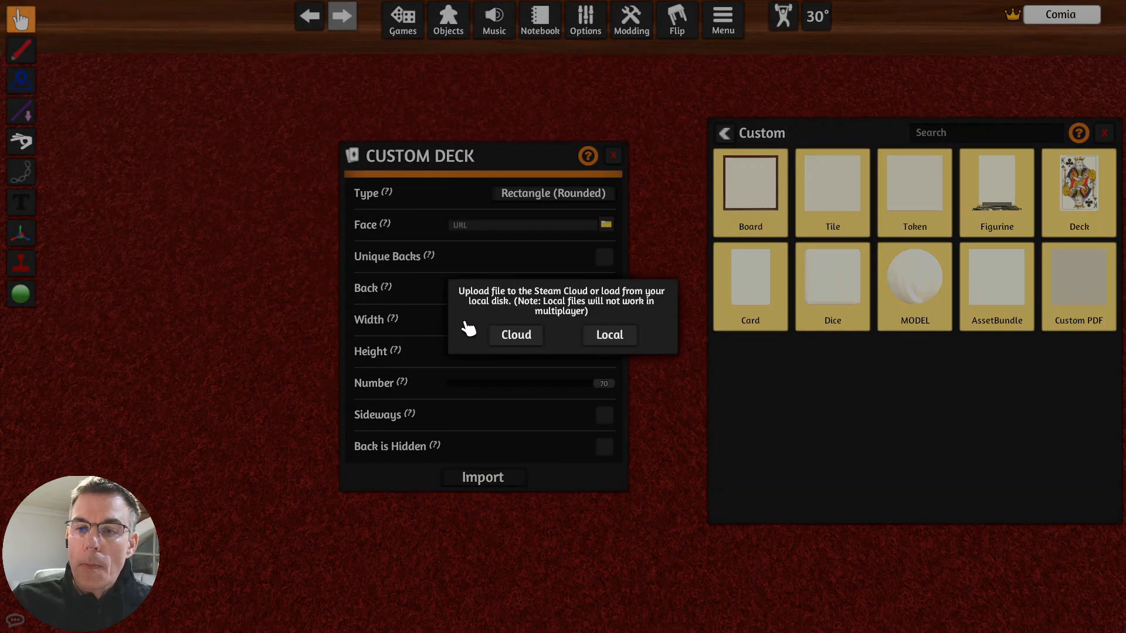
pyautogui.click(627, 335)
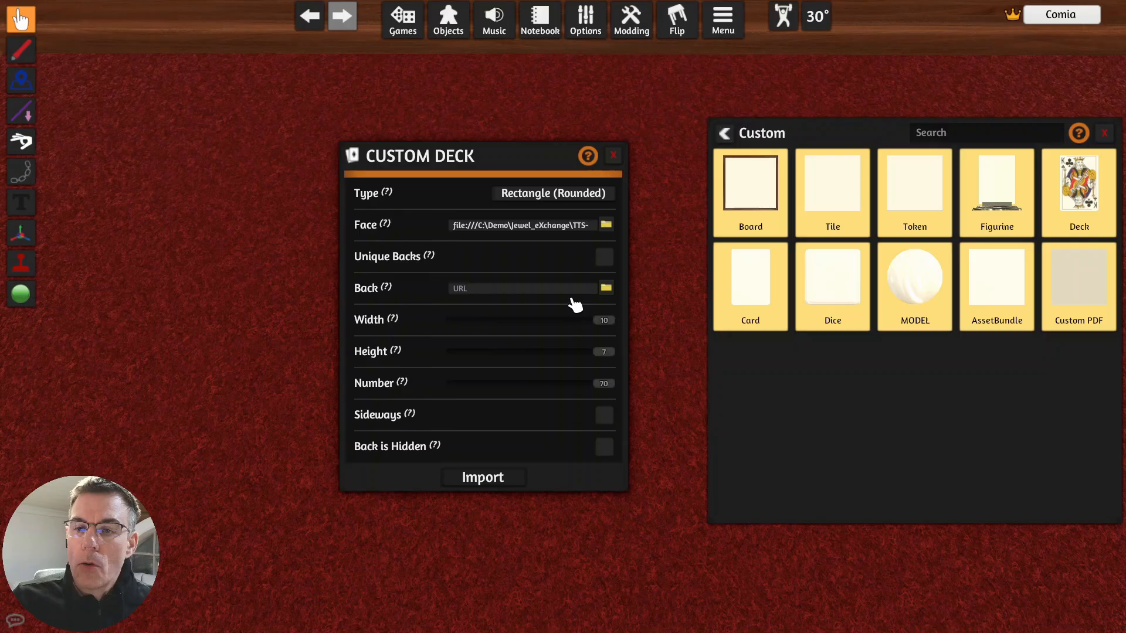
# - Set the second deck's back image to 01_Back.png from the cards-backs folder, loaded as a local file
pyautogui.click(606, 288)
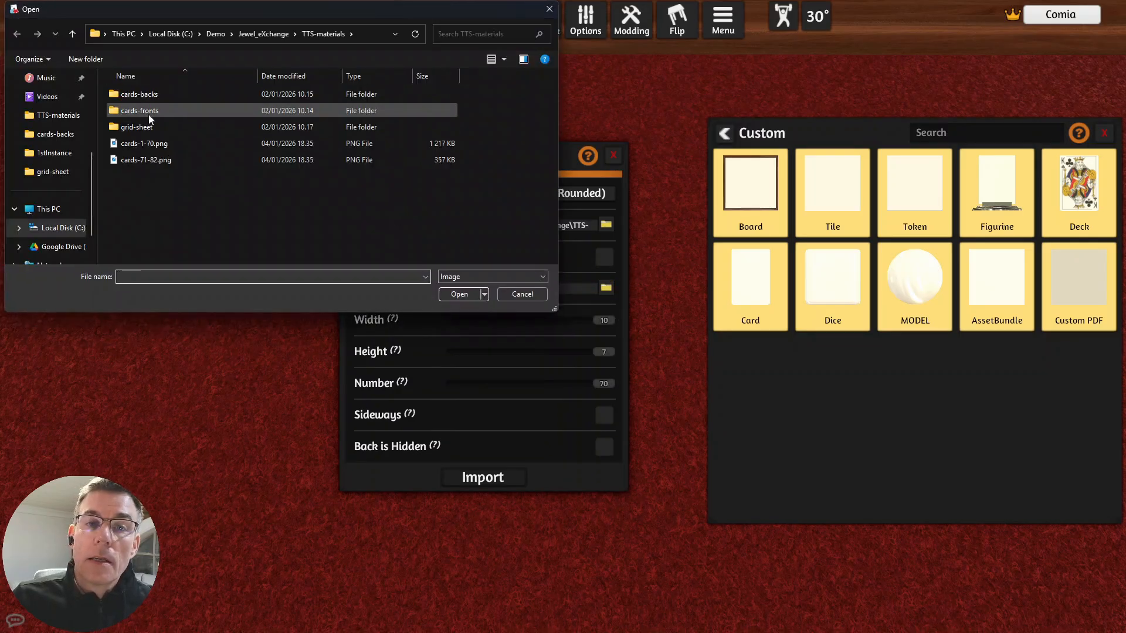
pyautogui.doubleClick(143, 97)
pyautogui.click(144, 96)
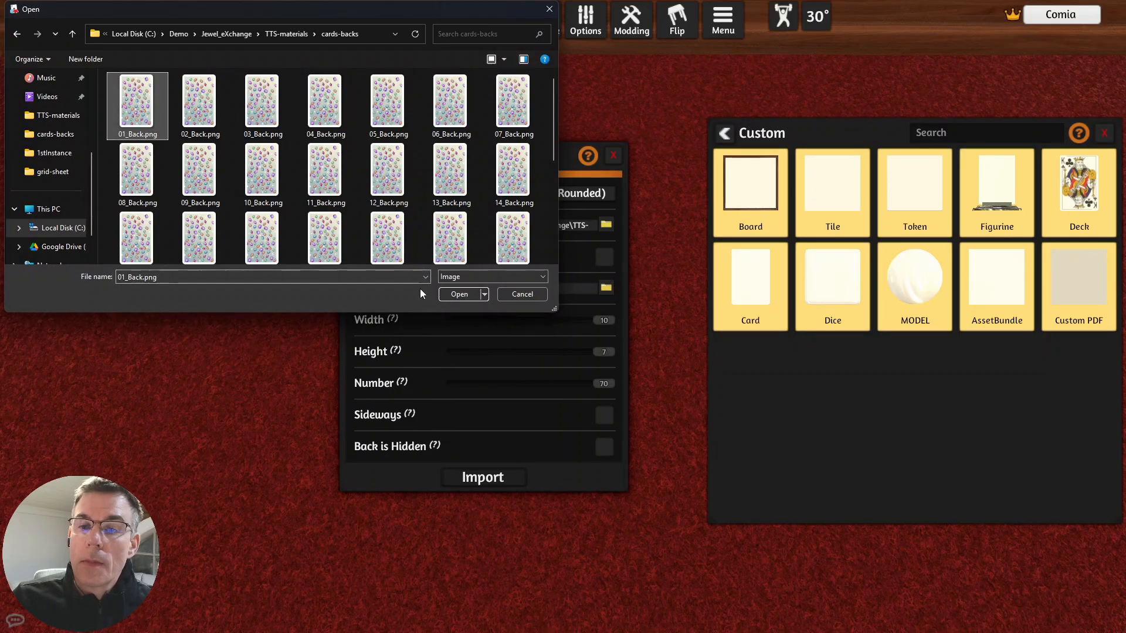
pyautogui.click(458, 295)
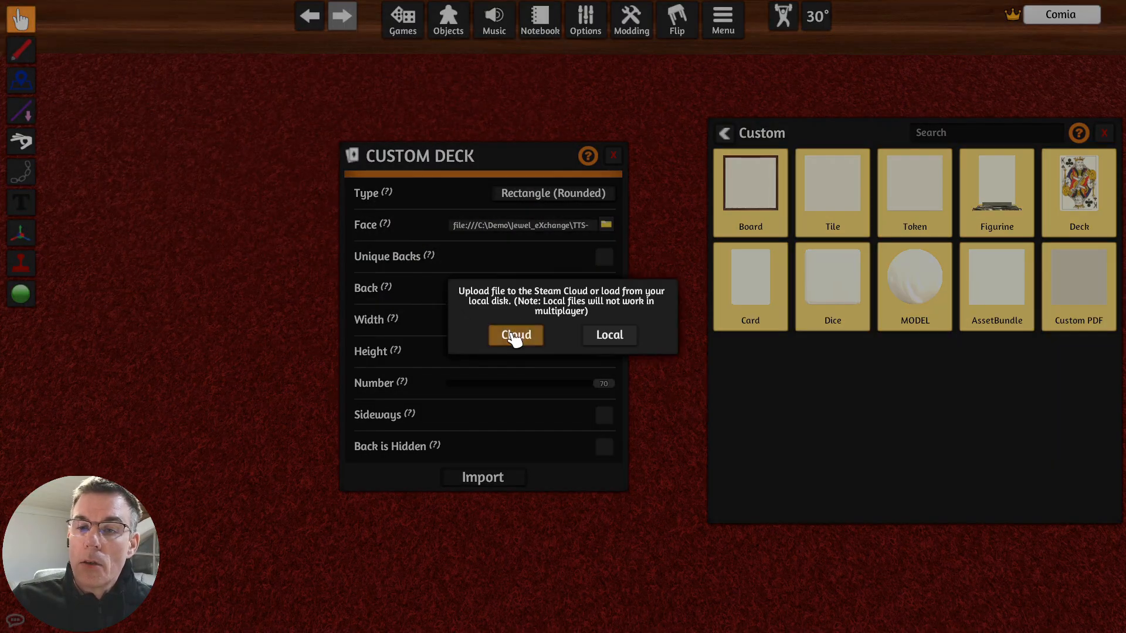
pyautogui.click(623, 341)
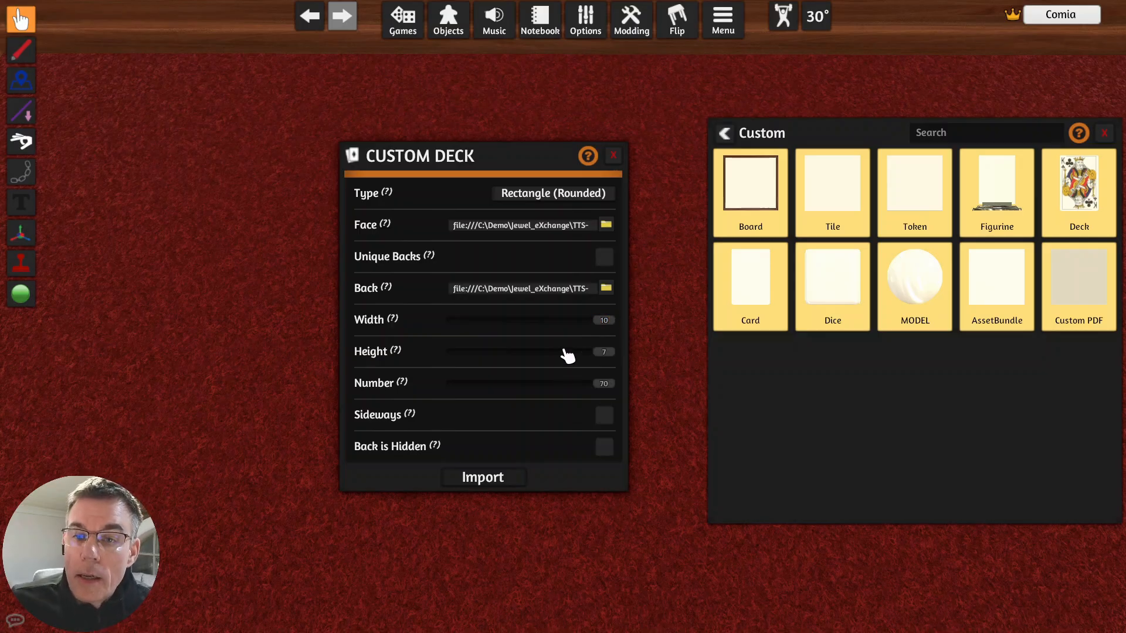
# - Set the second deck's number of cards to 12, enable Back is Hidden, and import it
pyautogui.moveTo(608, 387); pyautogui.dragTo(471, 409)
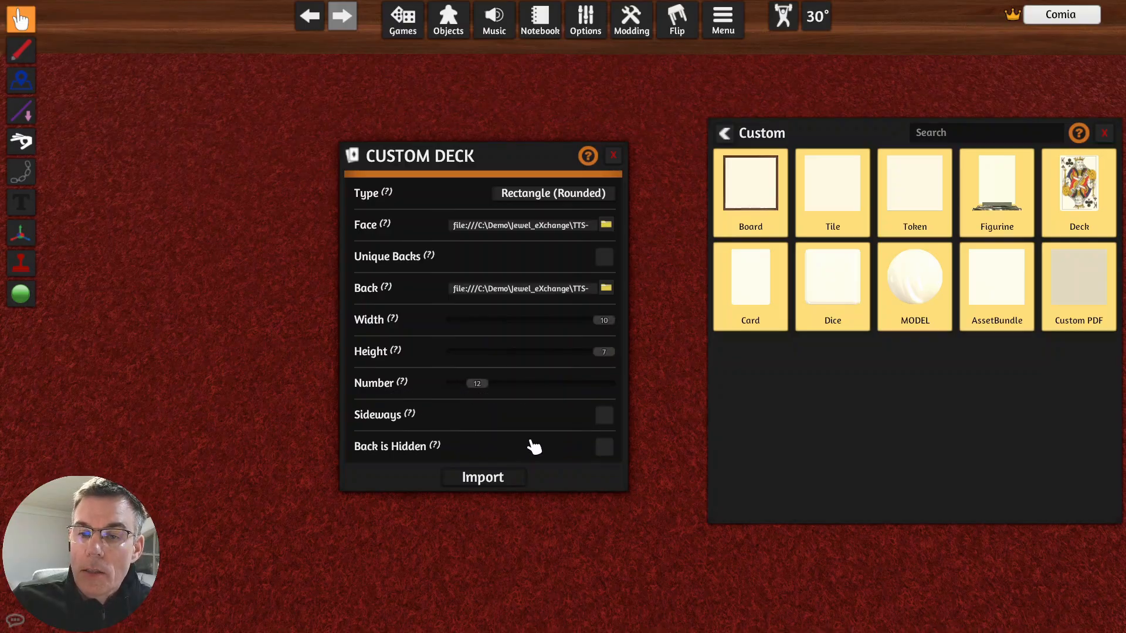
pyautogui.click(604, 447)
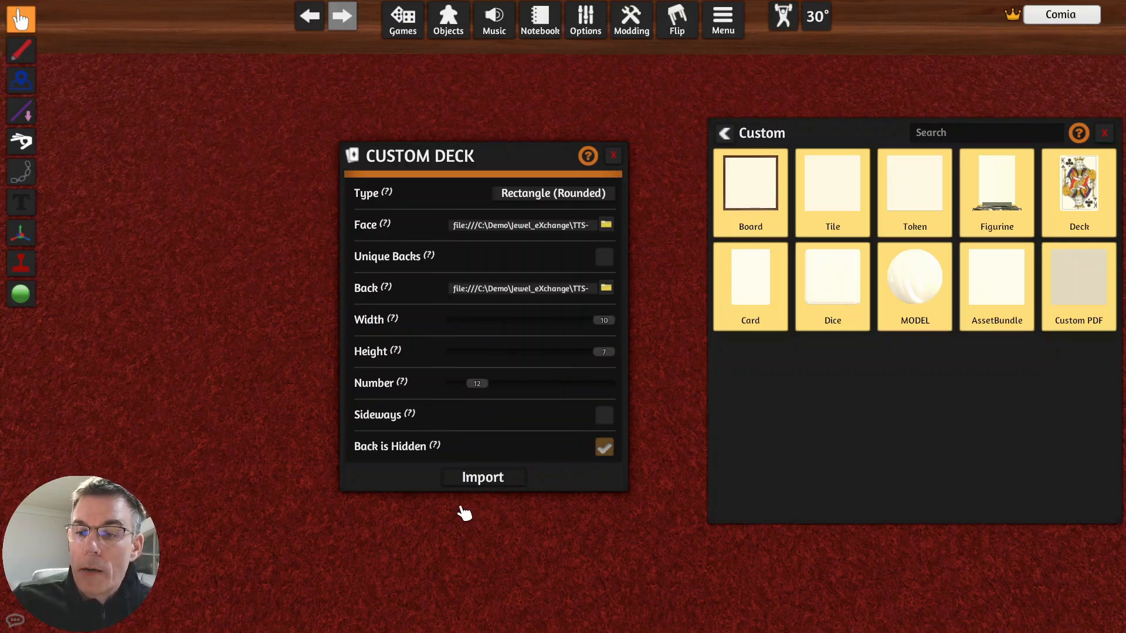
pyautogui.click(490, 477)
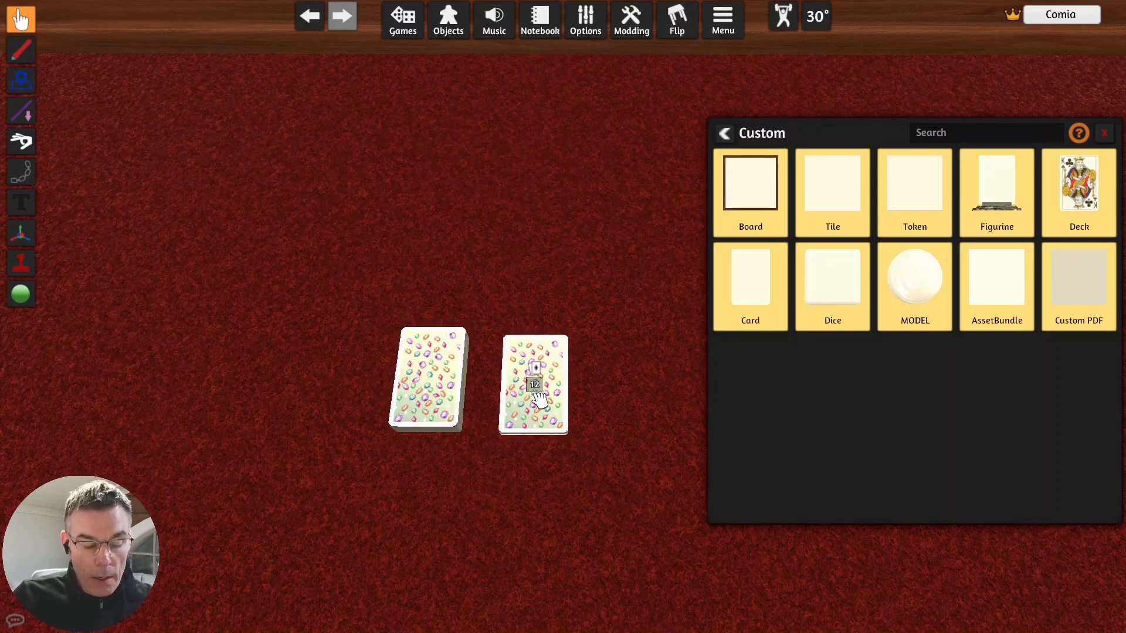
# - After checking the 12-card deck's faces, stack it face down on the 70-card deck and close the Custom components window
pyautogui.press('f')
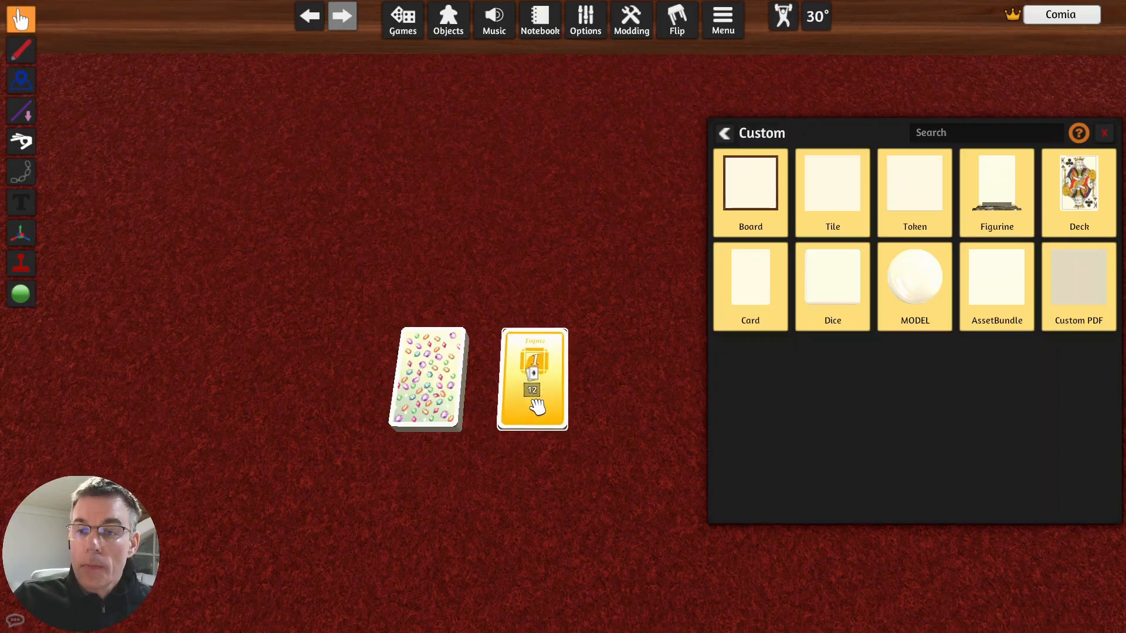
pyautogui.moveTo(537, 403); pyautogui.dragTo(610, 402)
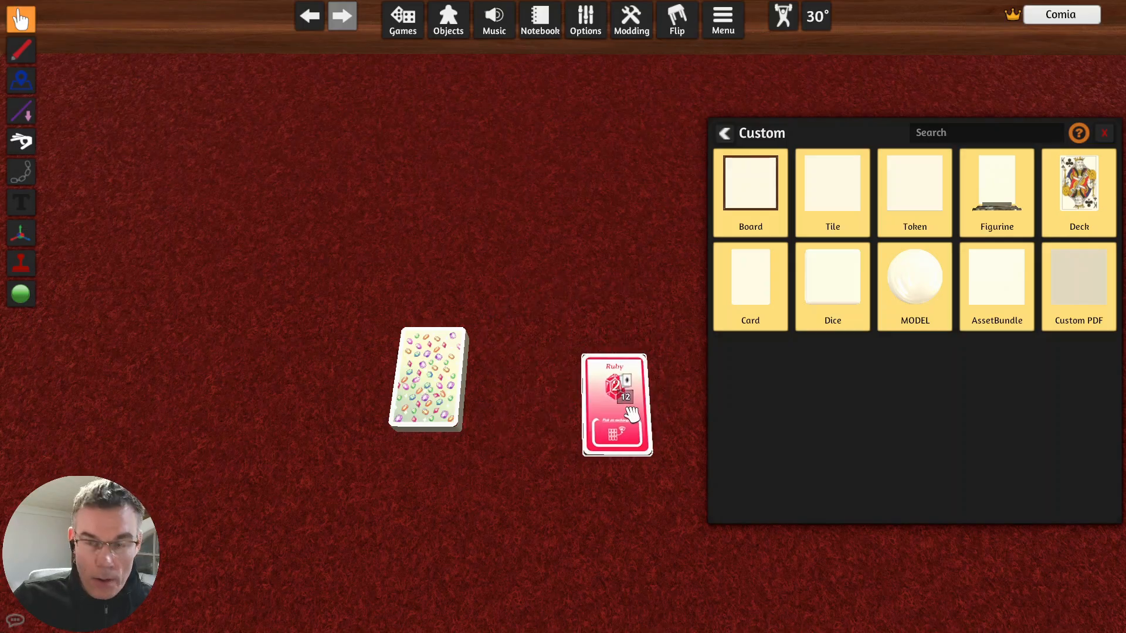
pyautogui.press('f')
pyautogui.moveTo(623, 414); pyautogui.dragTo(475, 387)
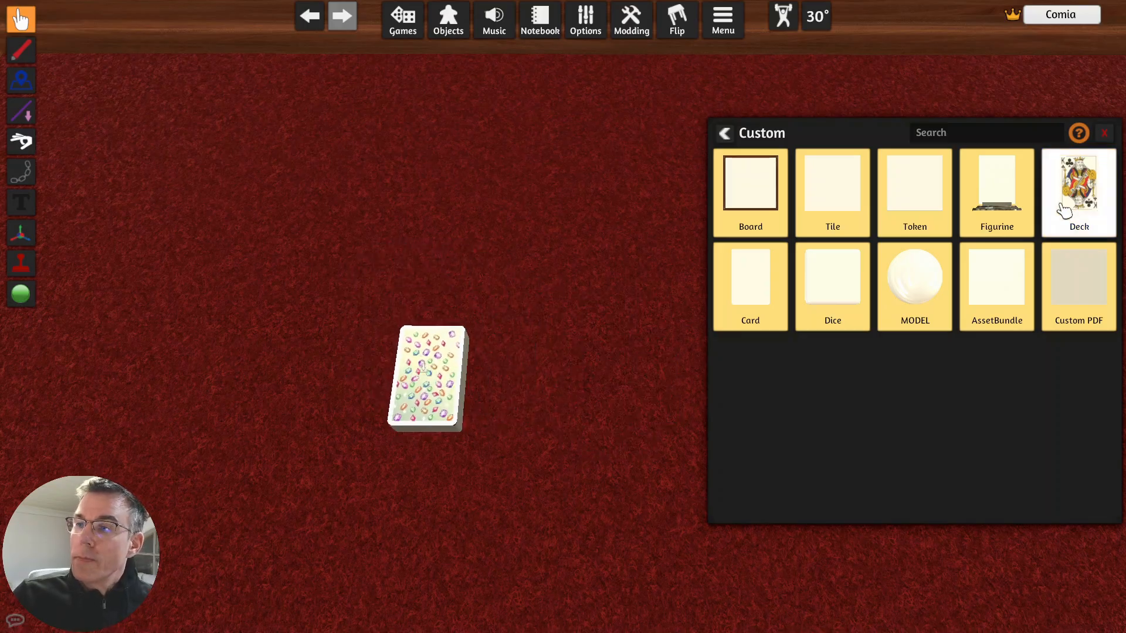
pyautogui.click(1104, 133)
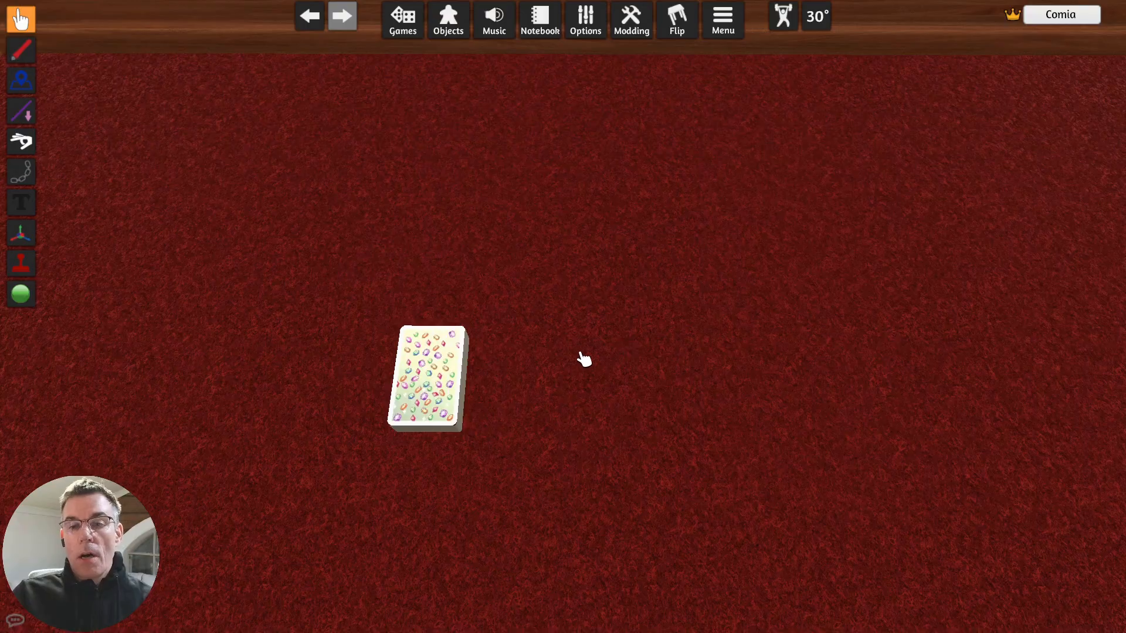
# - Scale the combined deck up by several increments so its cards are larger on the table
pyautogui.scroll(-8, 578, 355)
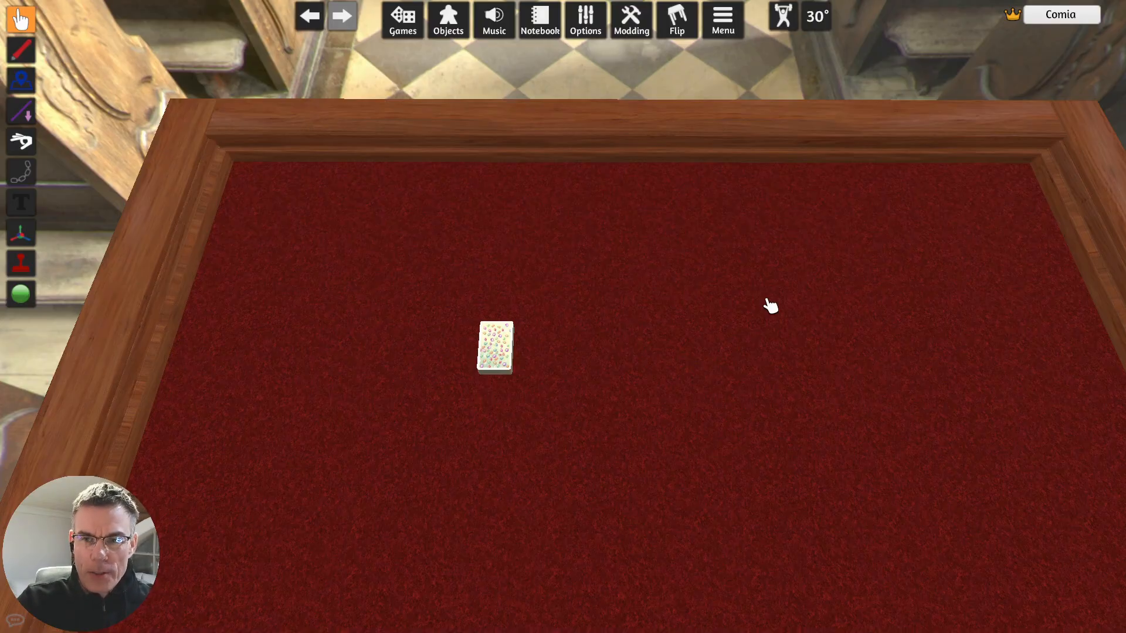
pyautogui.rightClick(495, 349)
pyautogui.moveTo(583, 528)
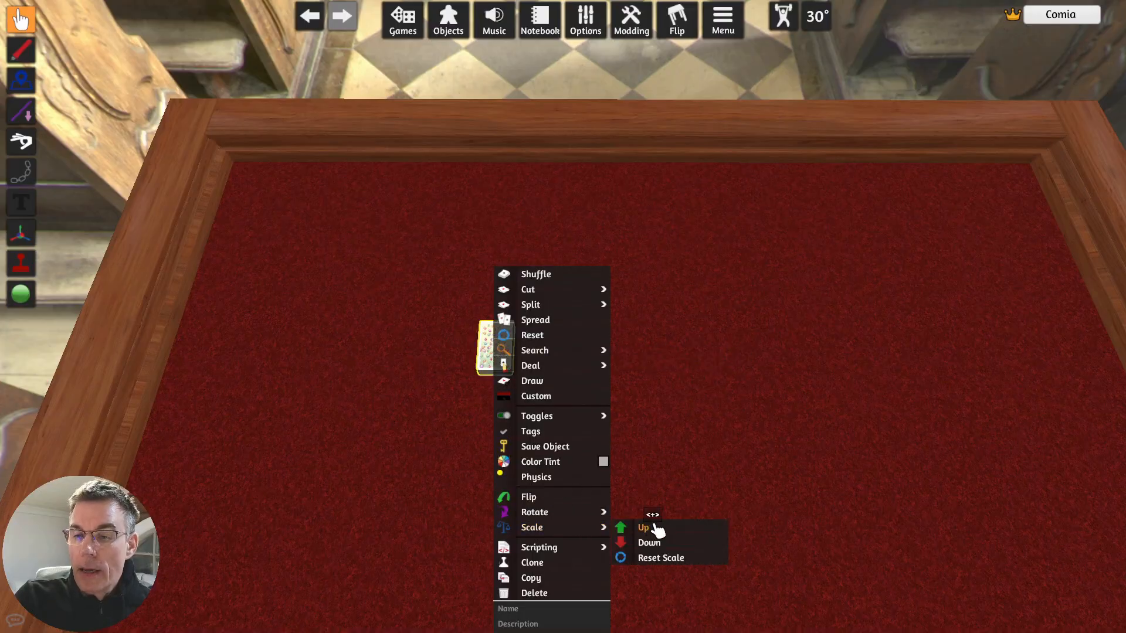
pyautogui.click(655, 527)
pyautogui.click(656, 528)
pyautogui.click(657, 527)
pyautogui.click(657, 528)
pyautogui.click(658, 529)
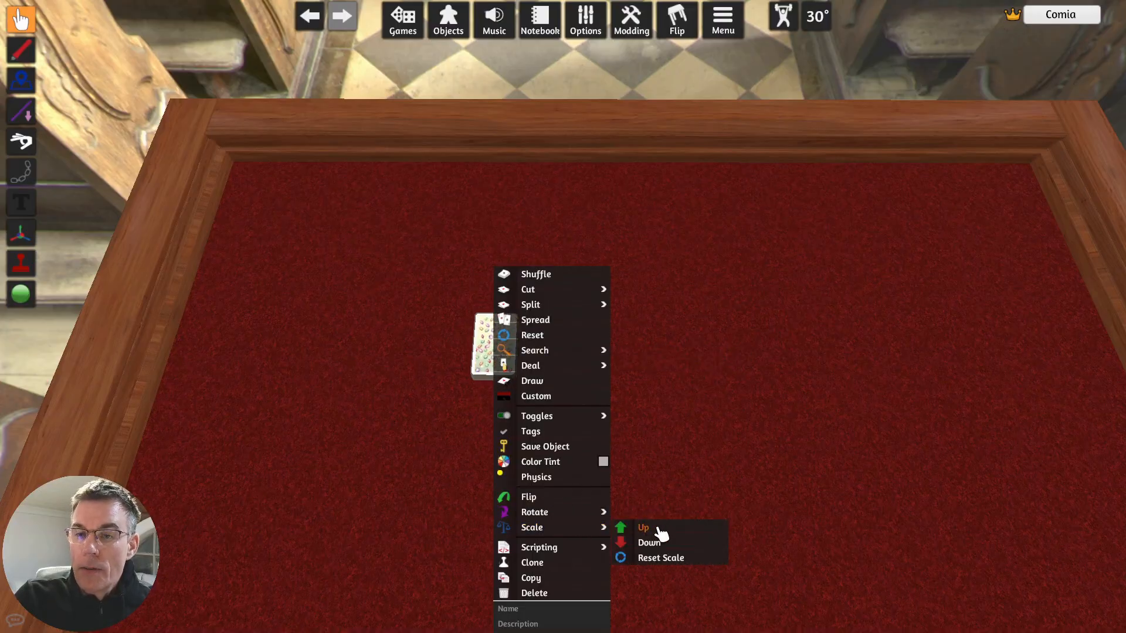
pyautogui.click(657, 528)
pyautogui.click(657, 529)
pyautogui.click(657, 528)
pyautogui.click(698, 451)
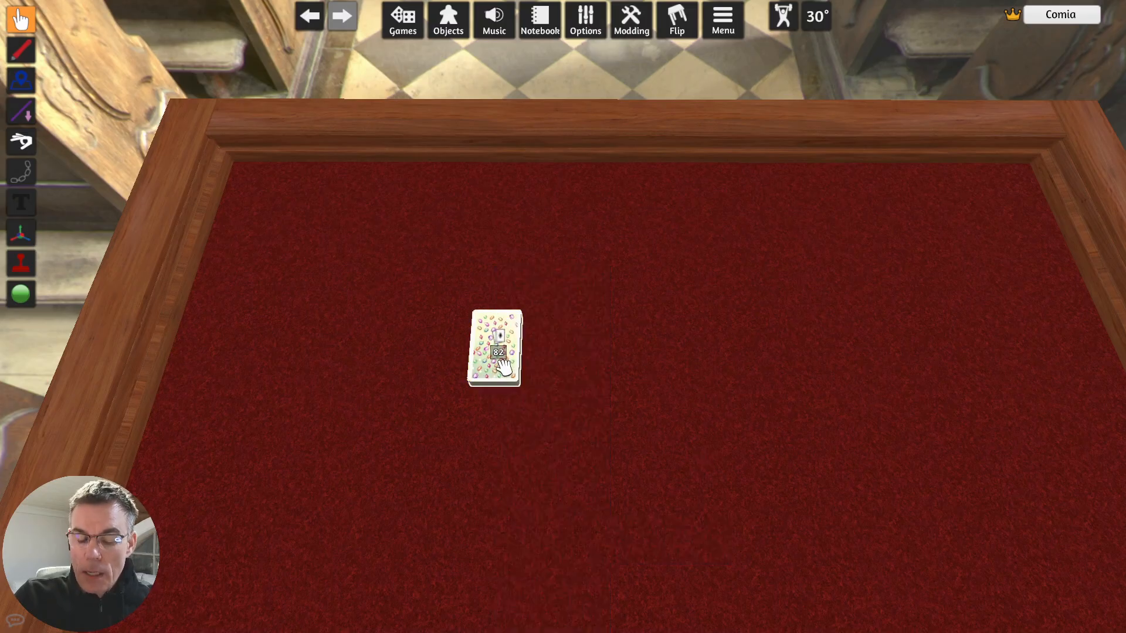
pyautogui.press('+')
pyautogui.press('+')
pyautogui.press('+')
pyautogui.press('+')
pyautogui.press('+')
pyautogui.press('+')
pyautogui.press('+')
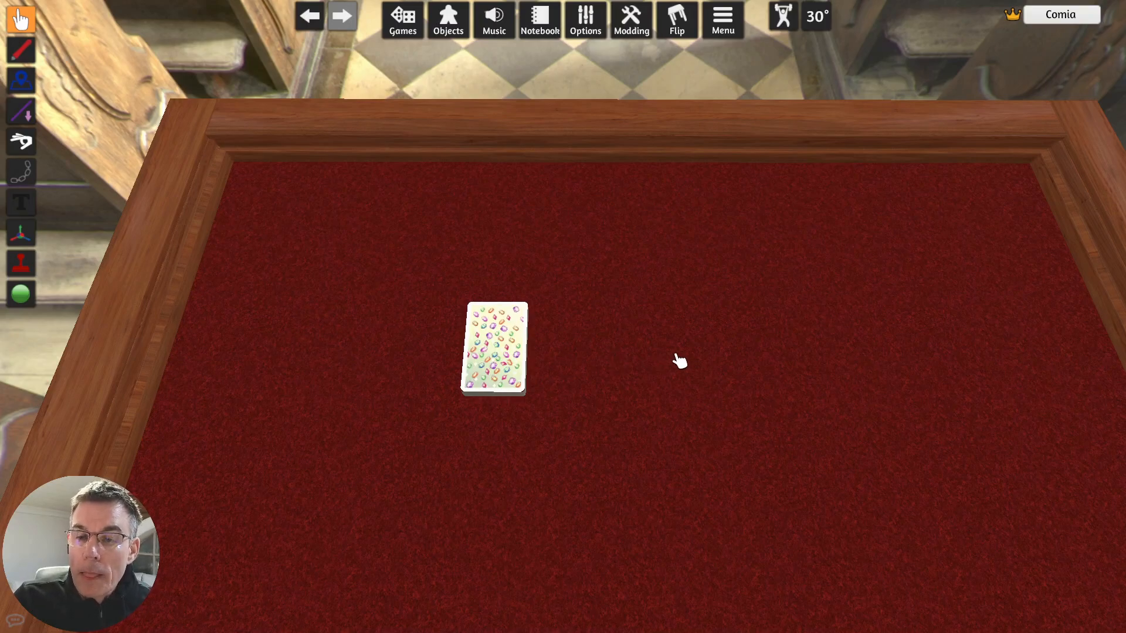
# - Shuffle the combined deck on the table
pyautogui.rightClick(493, 341)
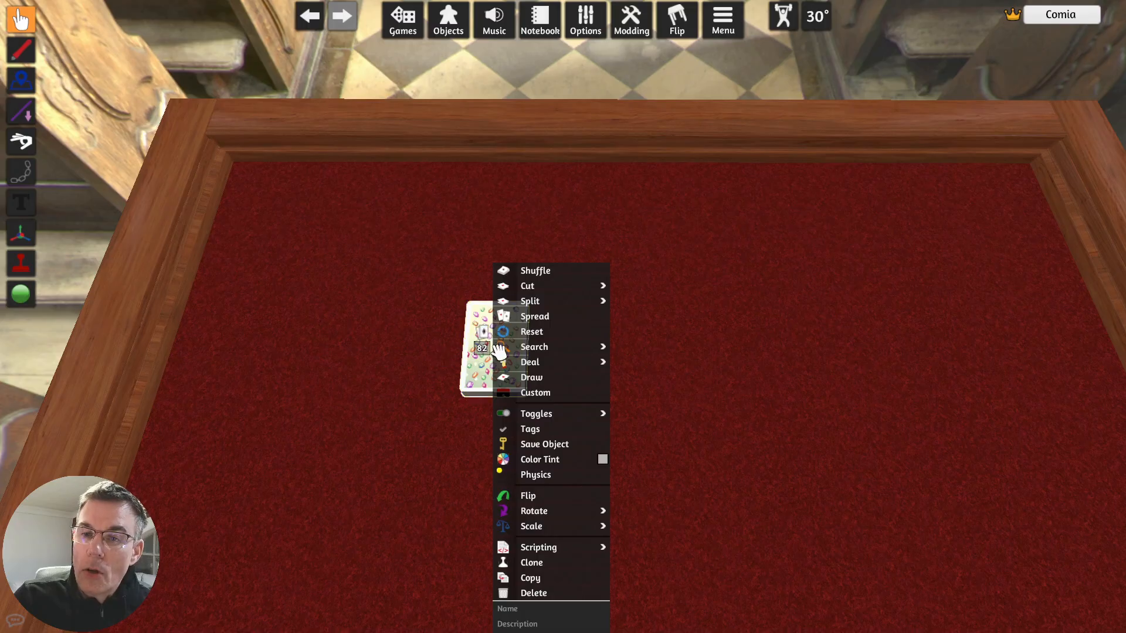
pyautogui.click(548, 274)
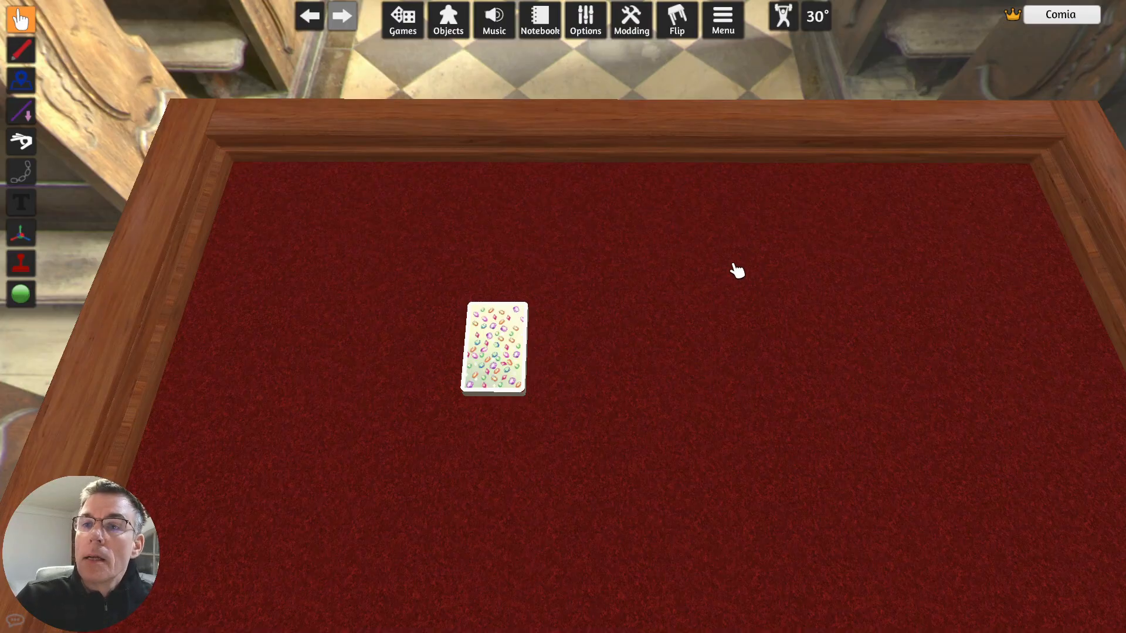
# - Save the game in the root folder as "Jewel eXchange DEMO" and close the Save & Load window
pyautogui.click(416, 30)
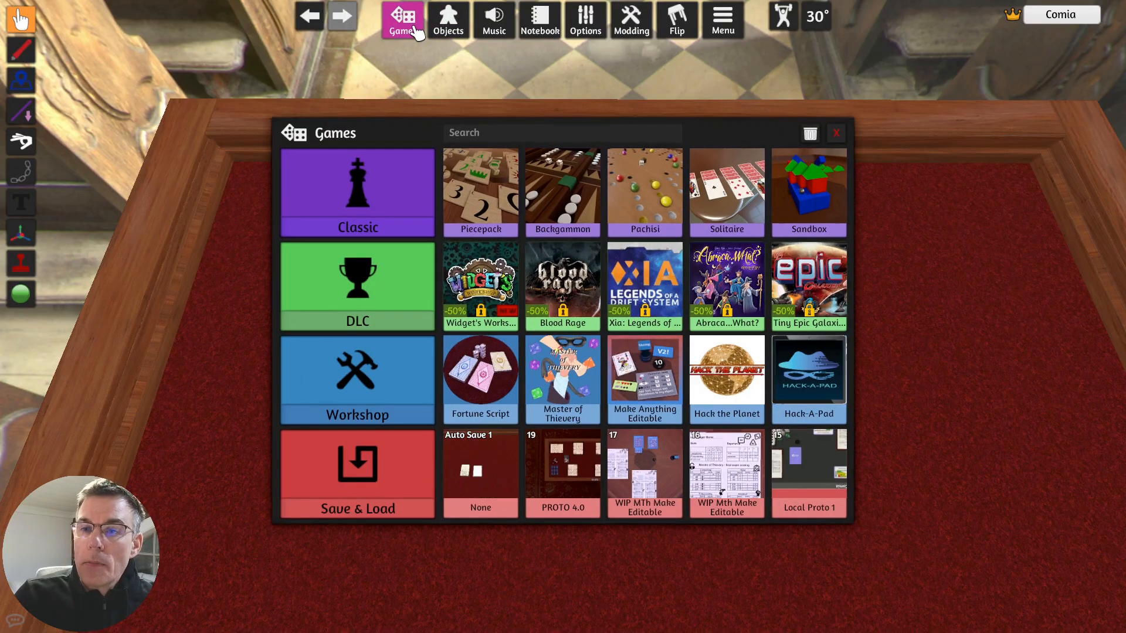
pyautogui.click(384, 485)
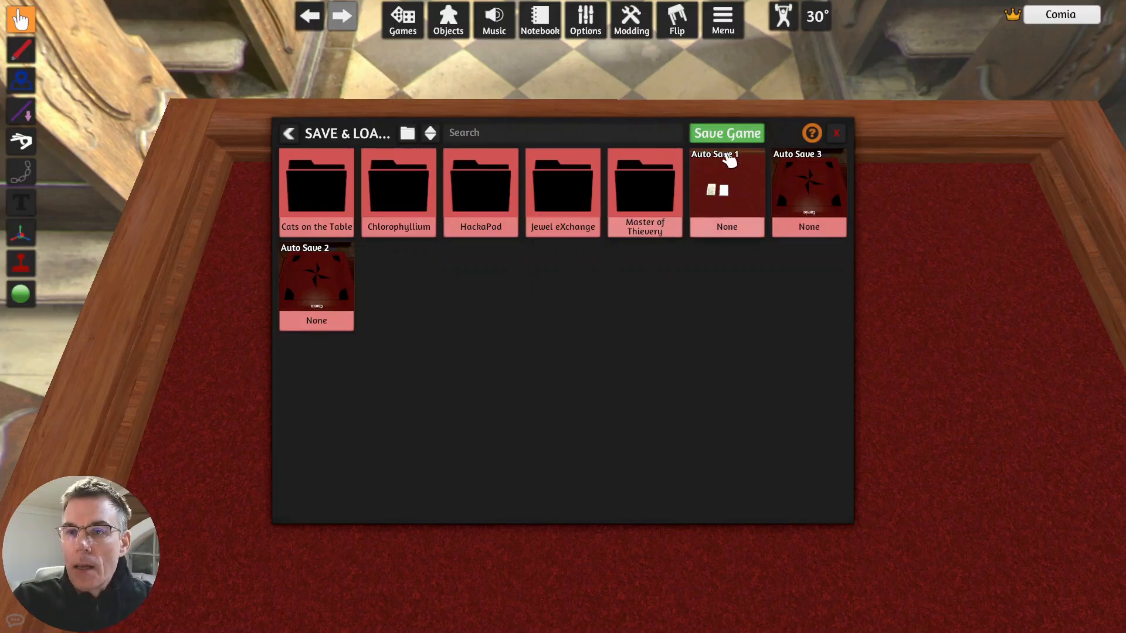
pyautogui.click(736, 138)
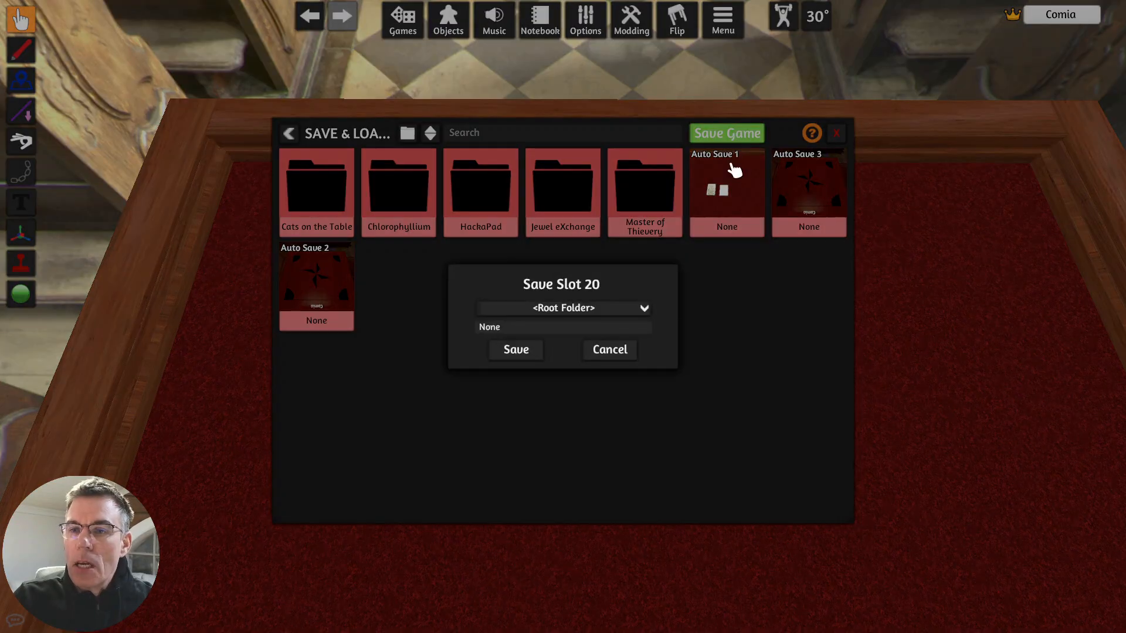
pyautogui.click(612, 326)
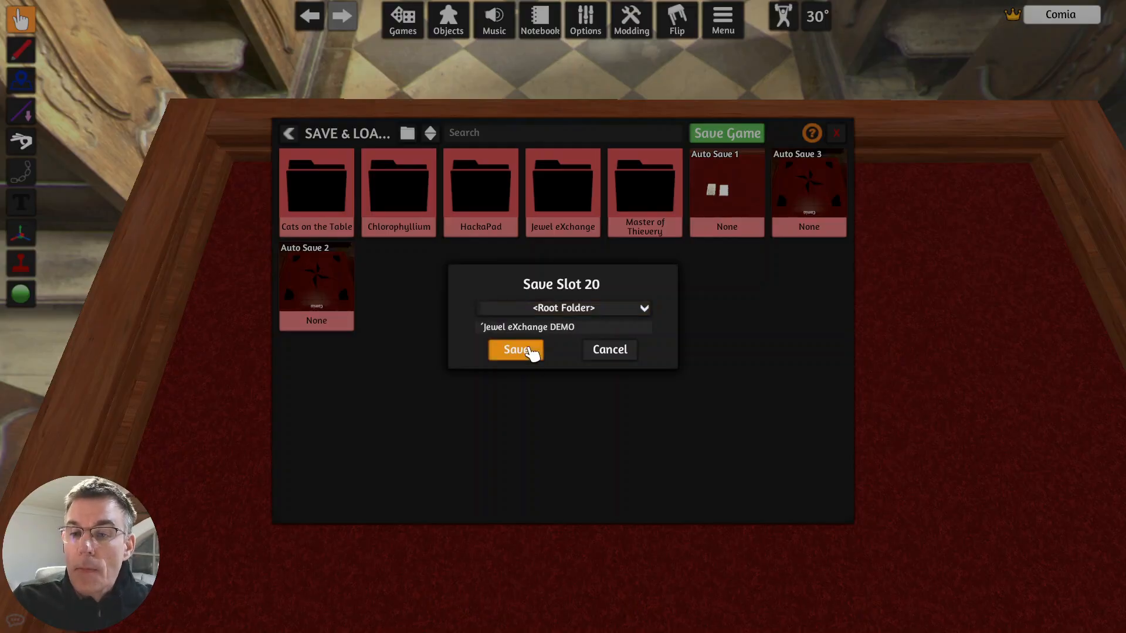
pyautogui.click(483, 327)
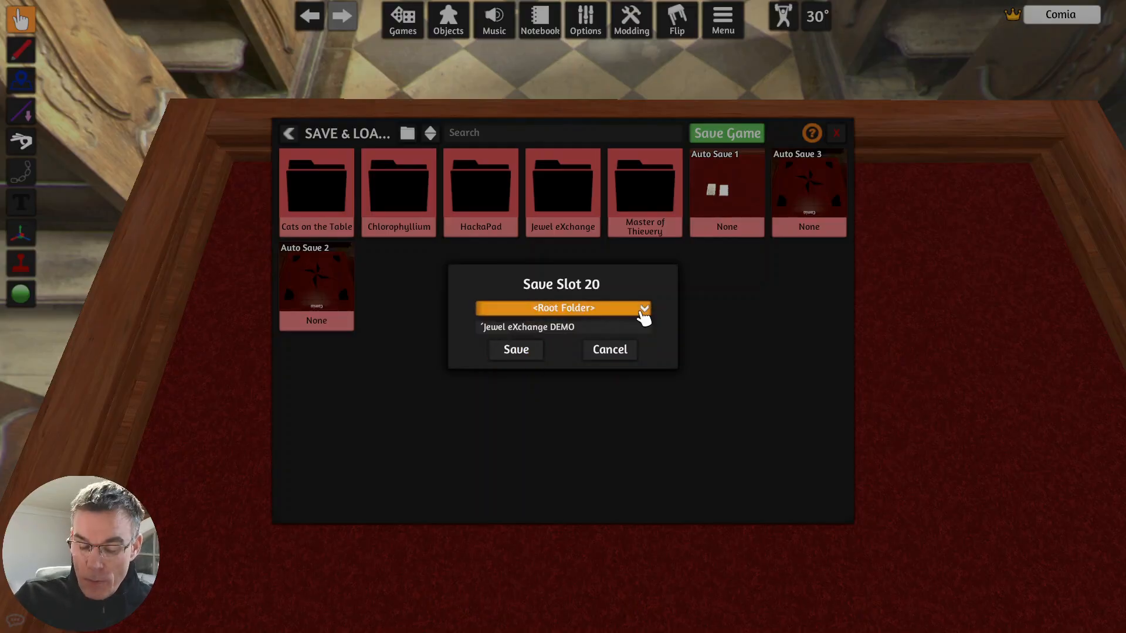
pyautogui.press('BackSpace')
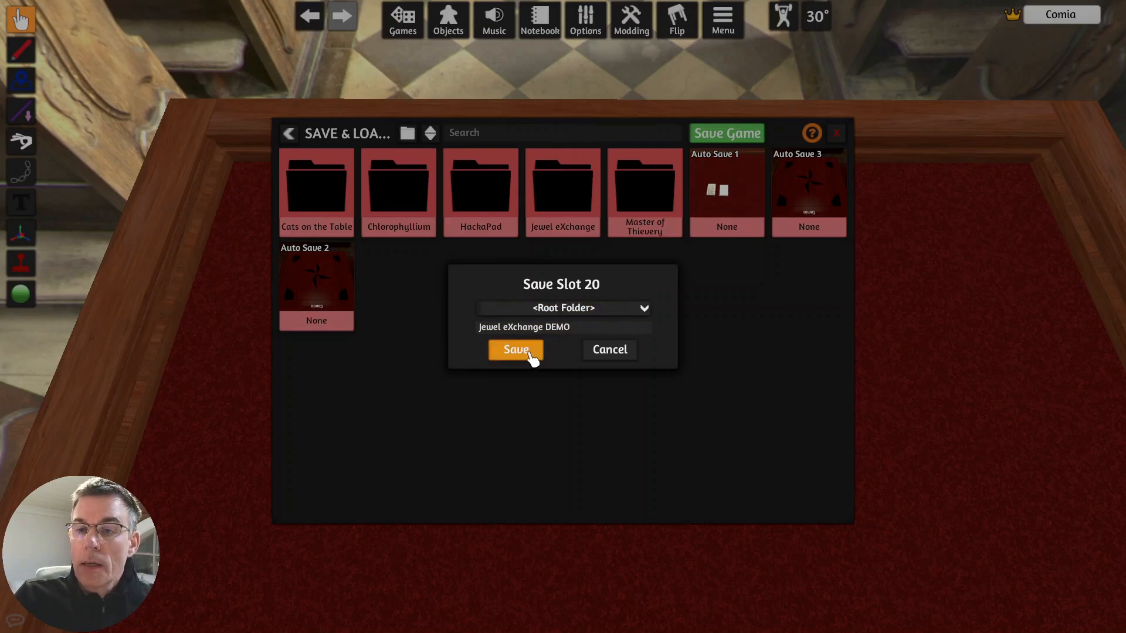
pyautogui.click(532, 356)
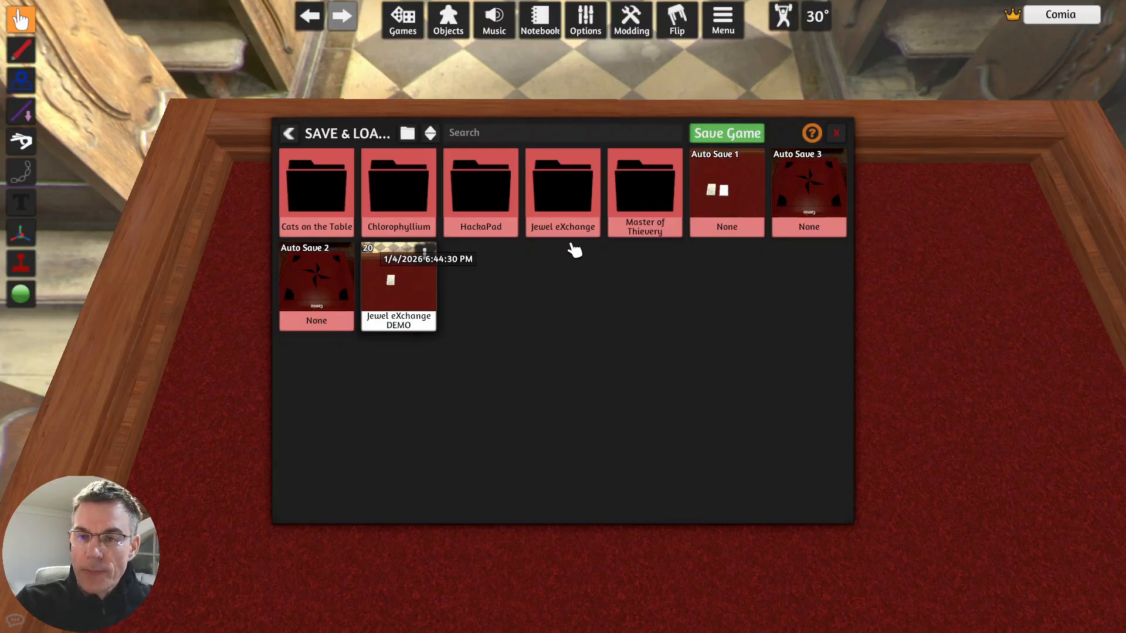
pyautogui.click(839, 136)
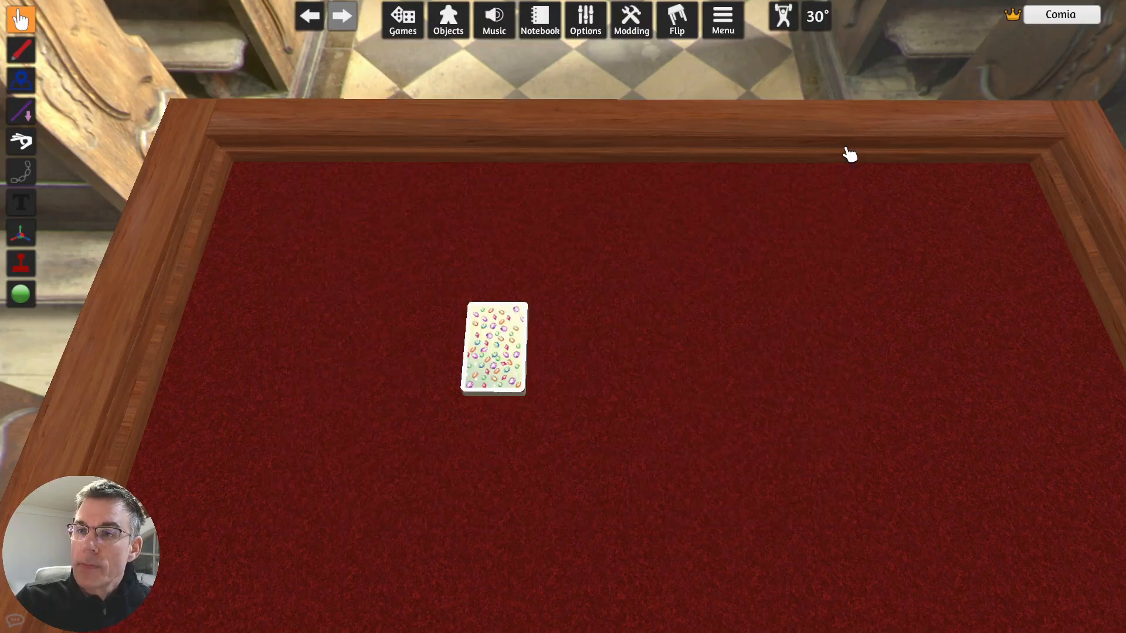
# - Leave the singleplayer table for the main menu and create a Hotseat game with 4 players
pyautogui.click(732, 33)
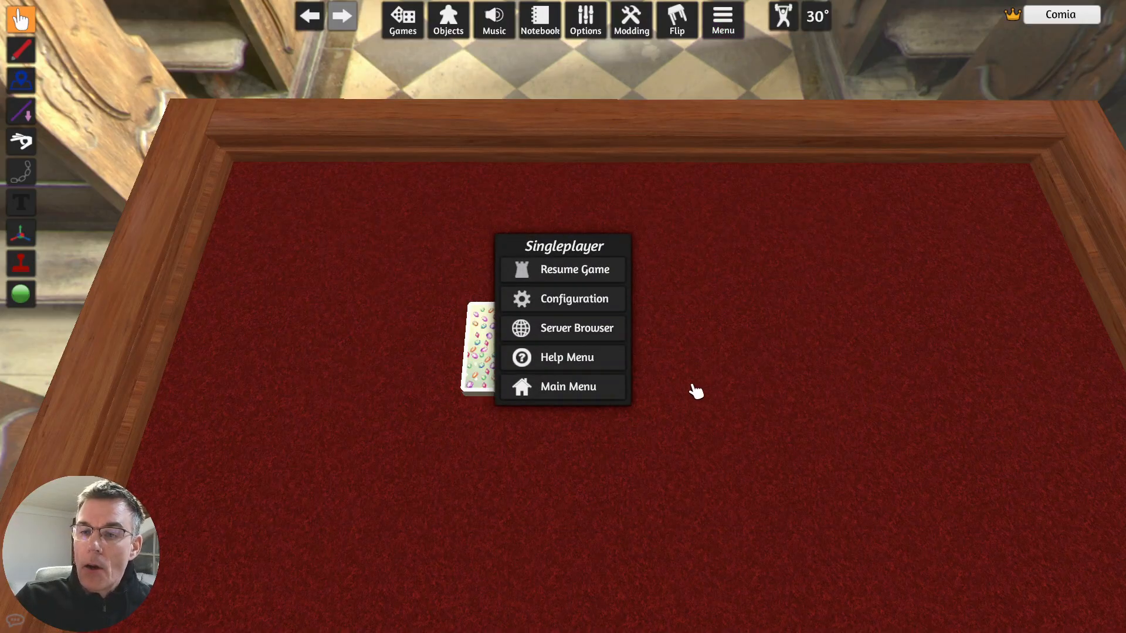
pyautogui.click(616, 394)
pyautogui.click(534, 338)
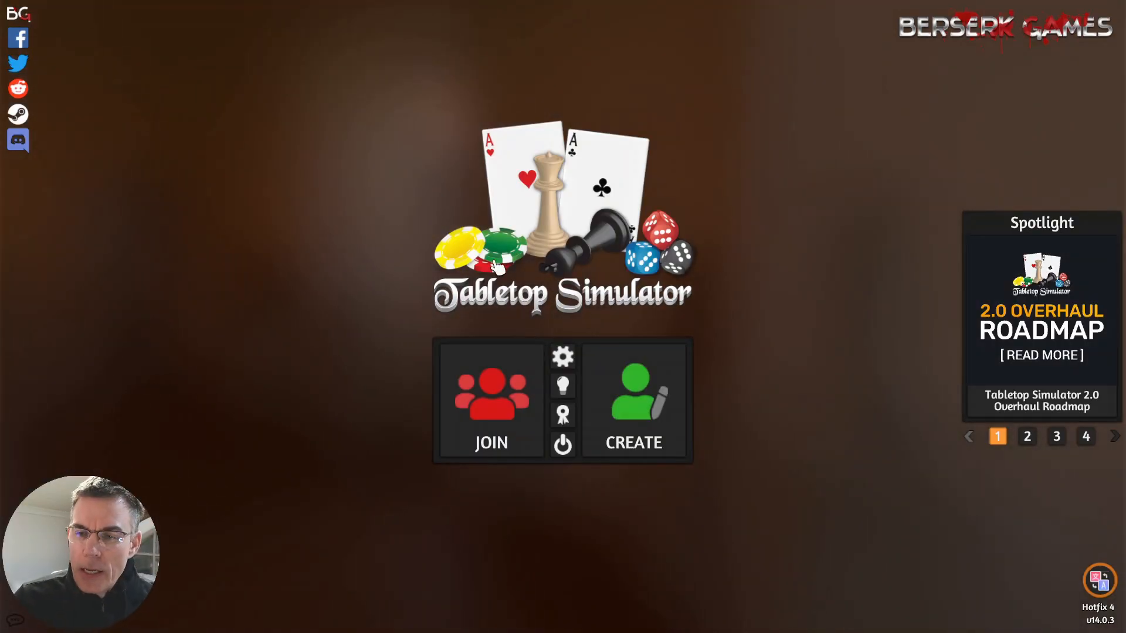
pyautogui.click(640, 426)
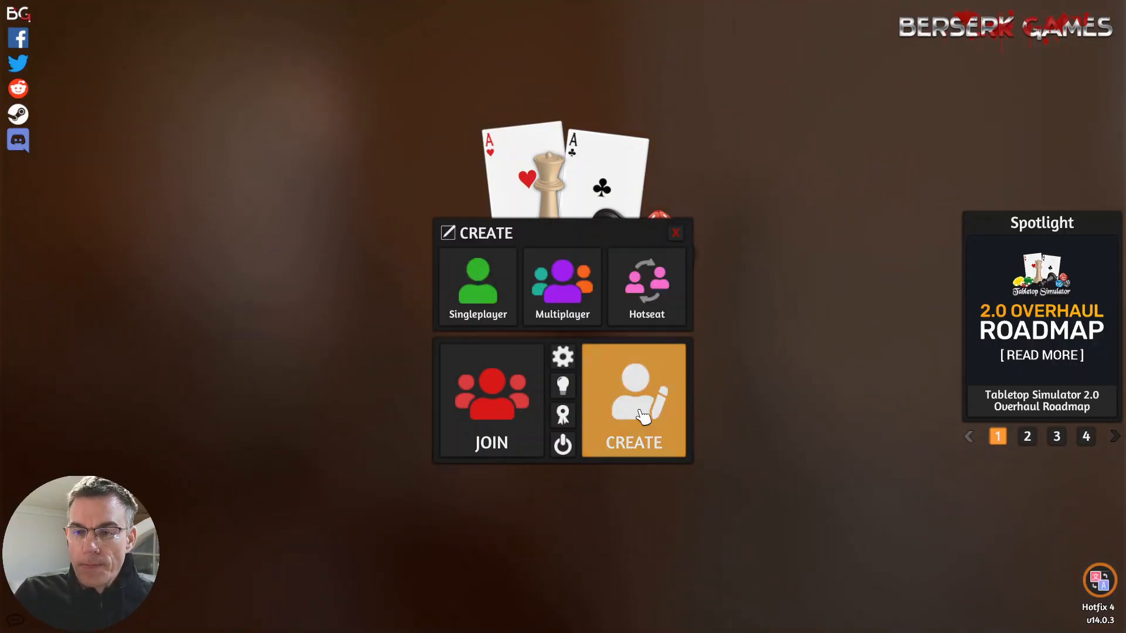
pyautogui.click(661, 296)
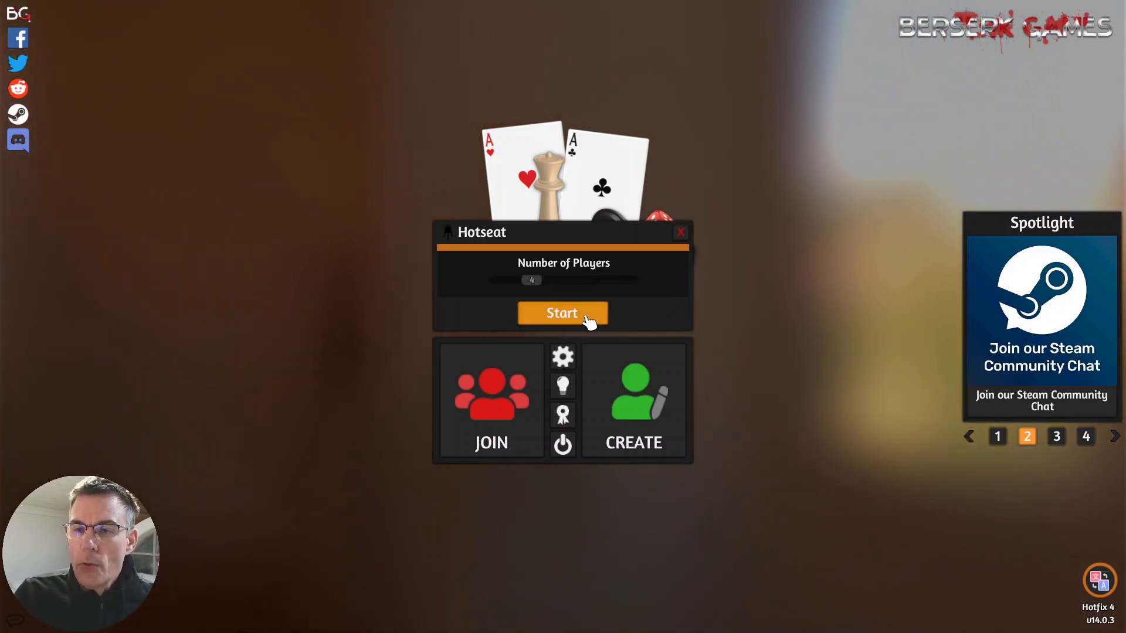
pyautogui.click(582, 315)
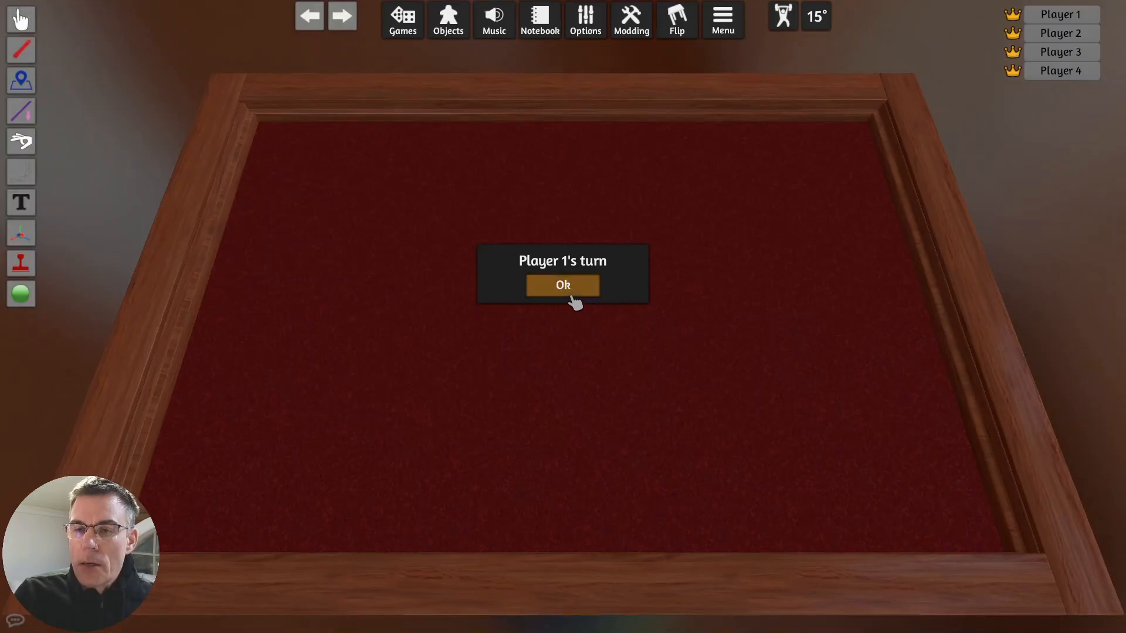
# - Seat the hotseat players by color: Player 1 white, Player 2 yellow, Player 3 blue and Player 4 pink
pyautogui.click(571, 292)
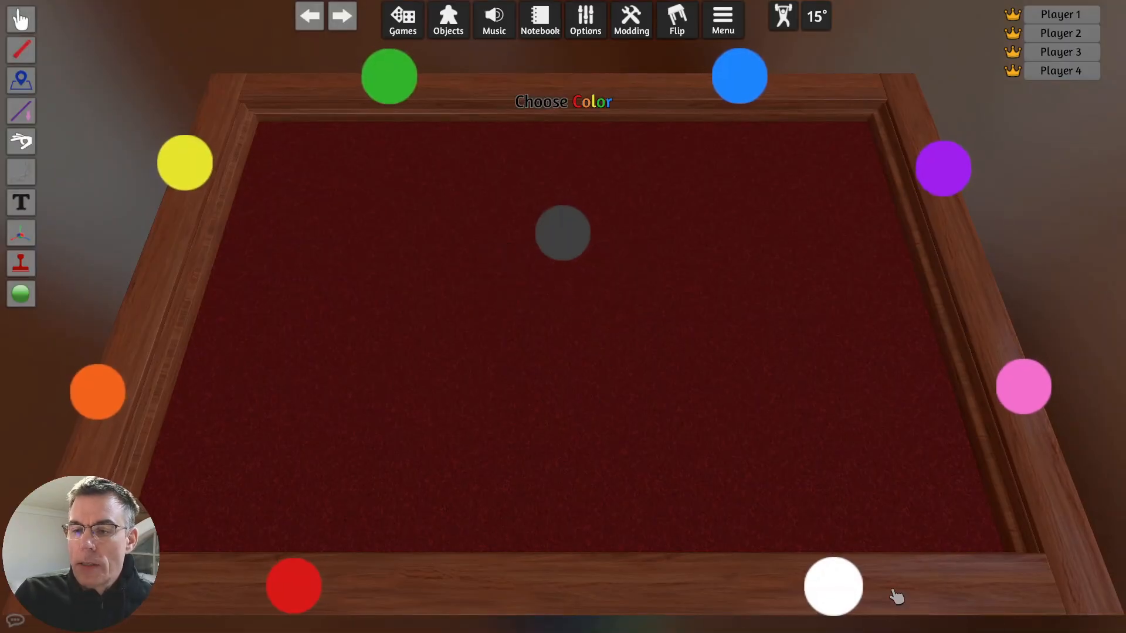
pyautogui.click(845, 597)
pyautogui.click(578, 289)
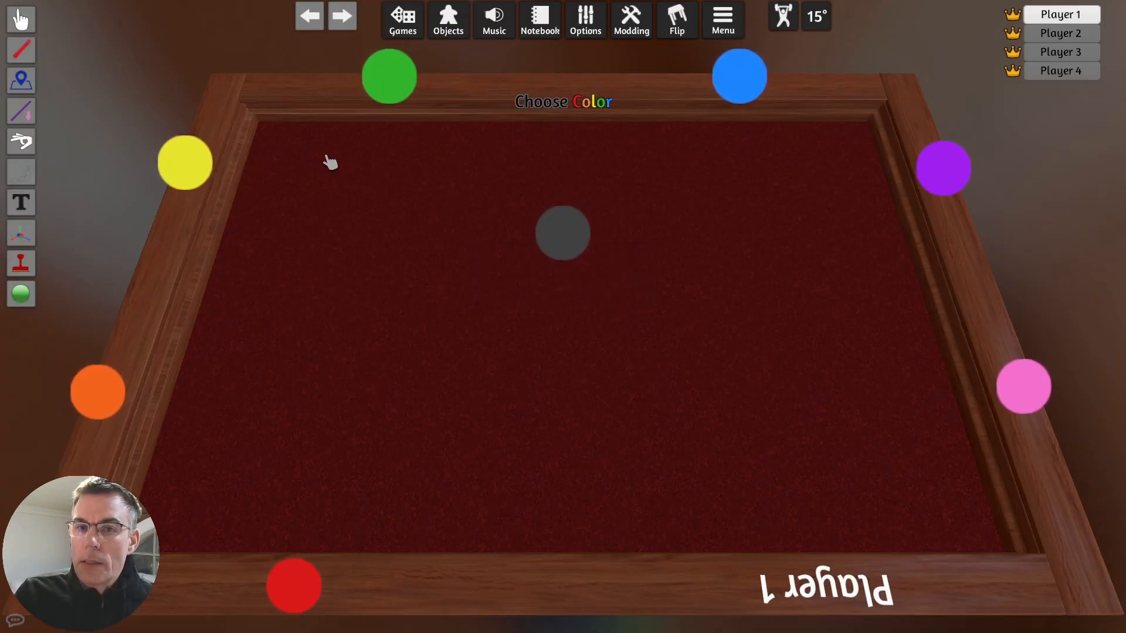
pyautogui.click(184, 165)
pyautogui.click(573, 288)
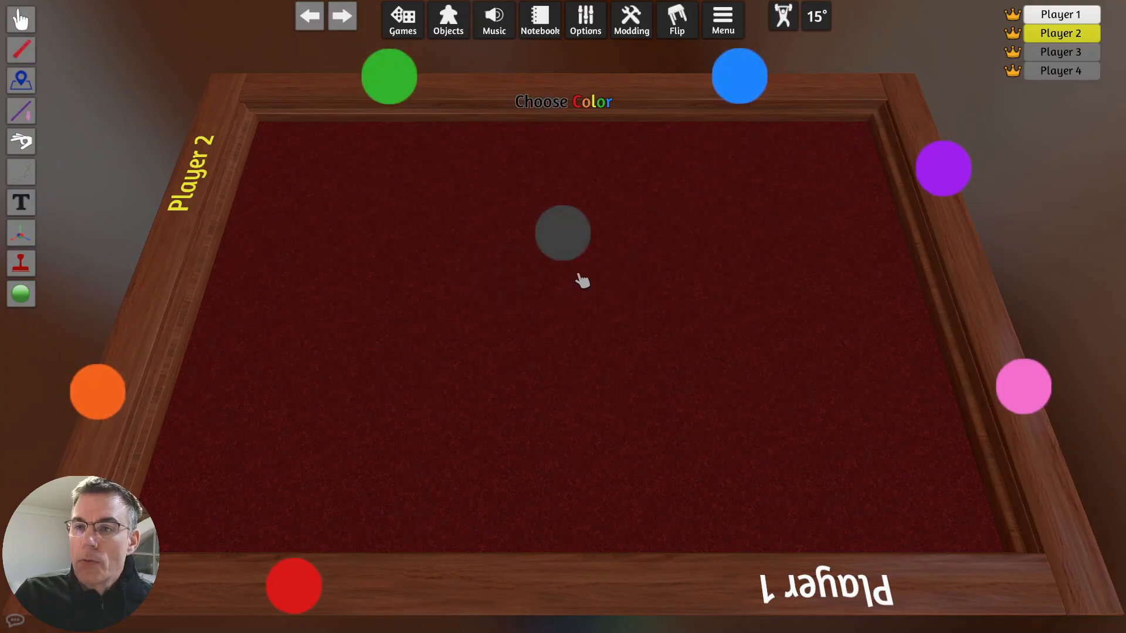
pyautogui.click(747, 82)
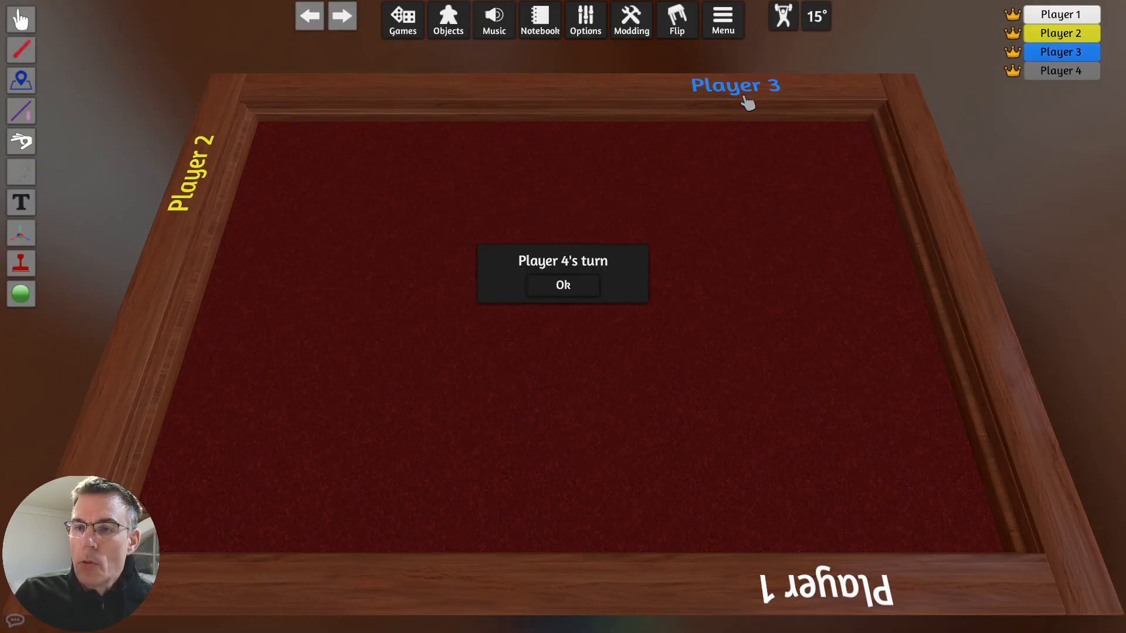
pyautogui.click(576, 292)
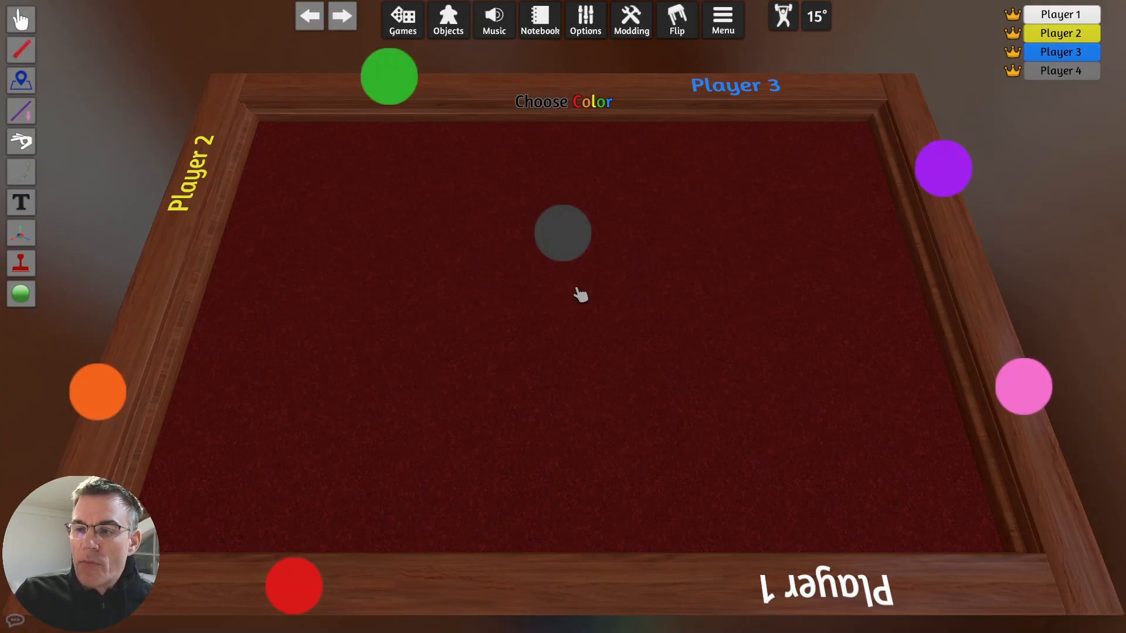
pyautogui.click(1033, 393)
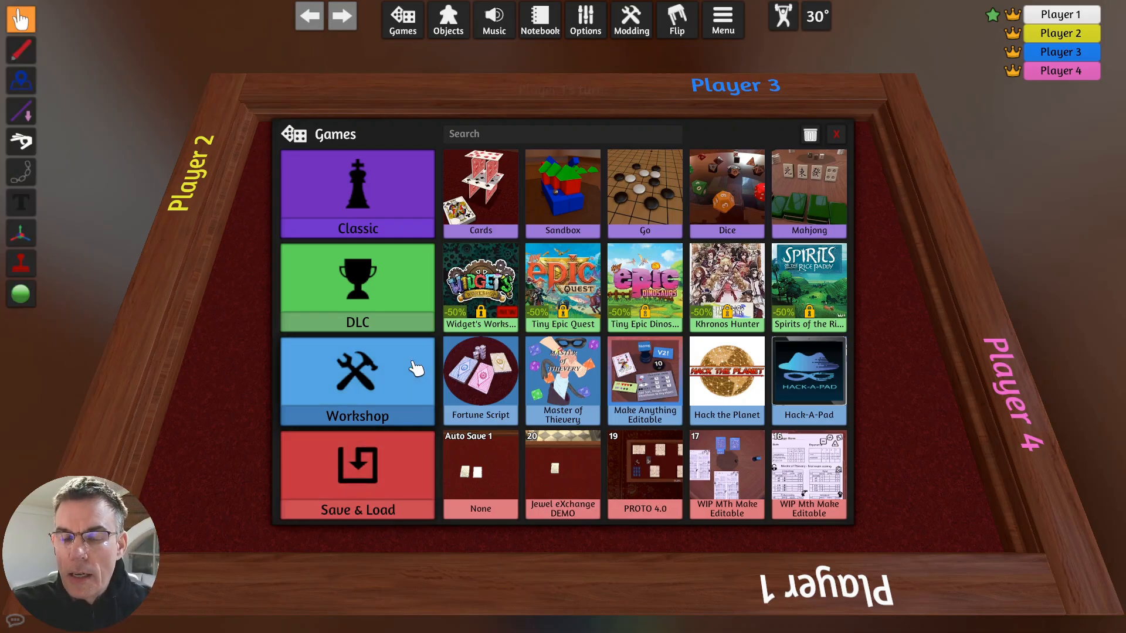
# - Load the saved game Jewel eXchange DEMO onto the hotseat table
pyautogui.click(572, 482)
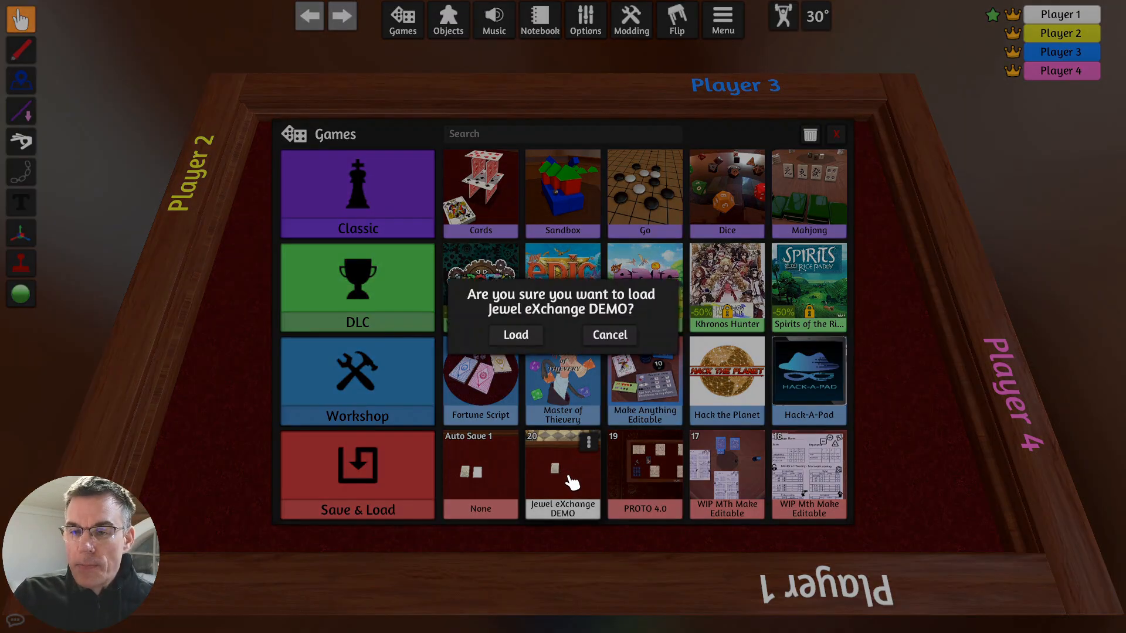
pyautogui.click(516, 335)
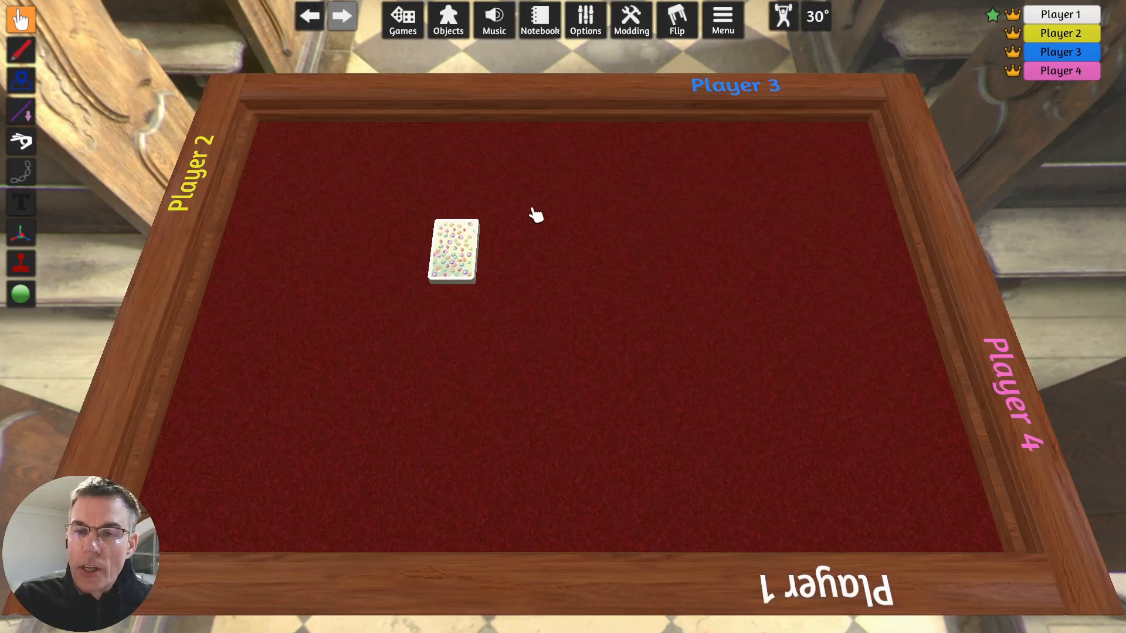
# - Lay out five face-down cards from the deck beside it, four as corners around one in the center
pyautogui.rightClick(461, 254)
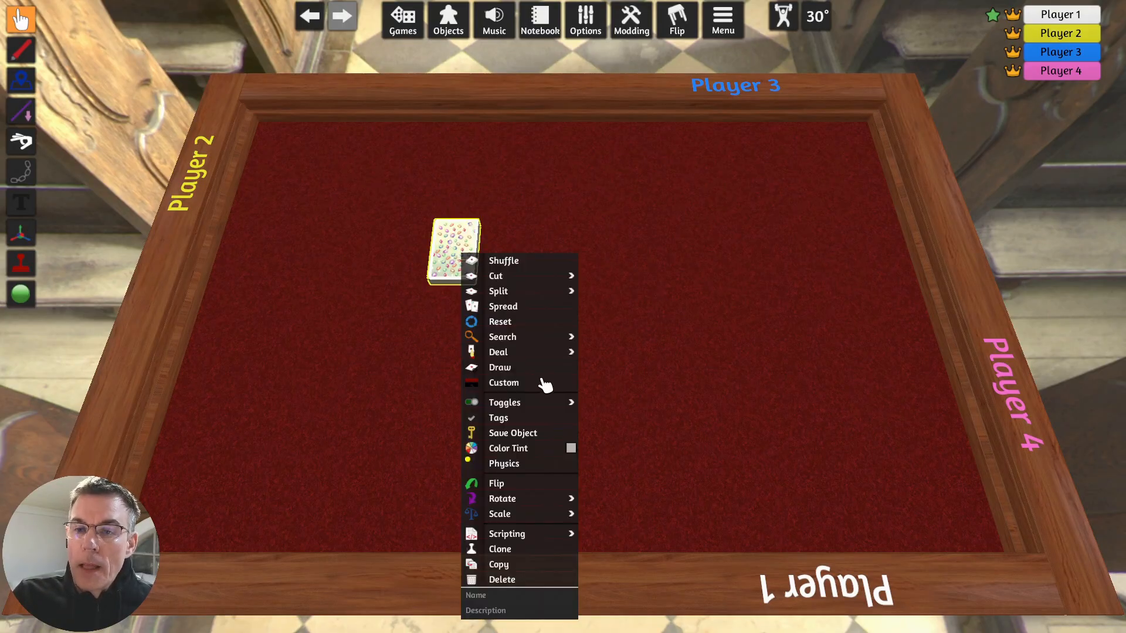
pyautogui.moveTo(456, 245); pyautogui.dragTo(723, 376)
pyautogui.moveTo(463, 294); pyautogui.dragTo(610, 373)
pyautogui.moveTo(455, 251); pyautogui.dragTo(701, 235)
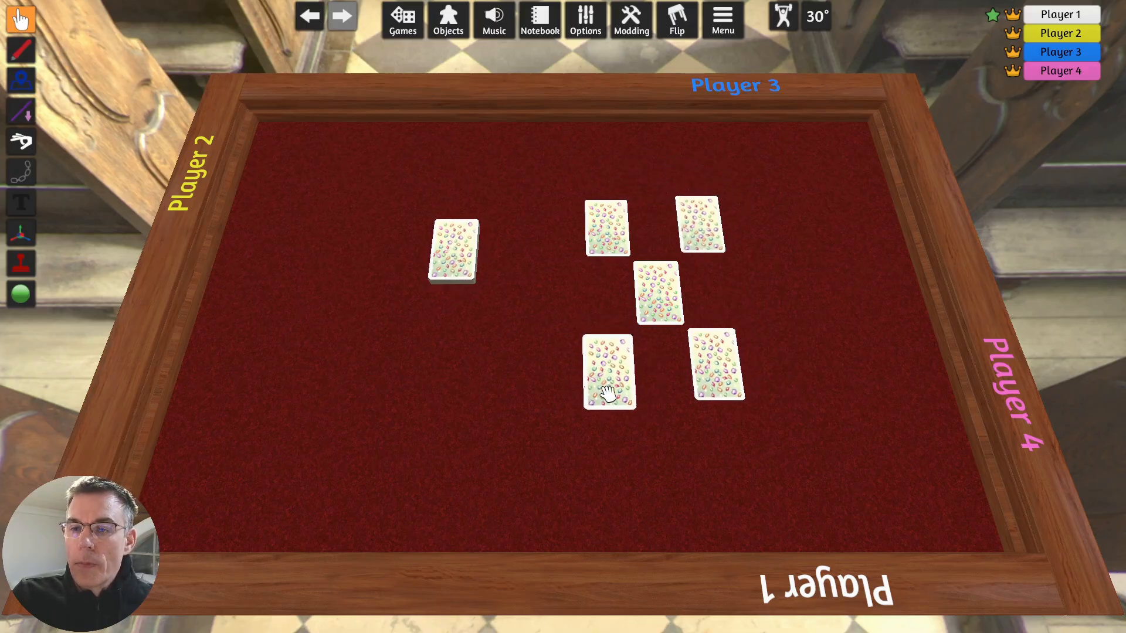
pyautogui.moveTo(608, 389); pyautogui.dragTo(606, 374)
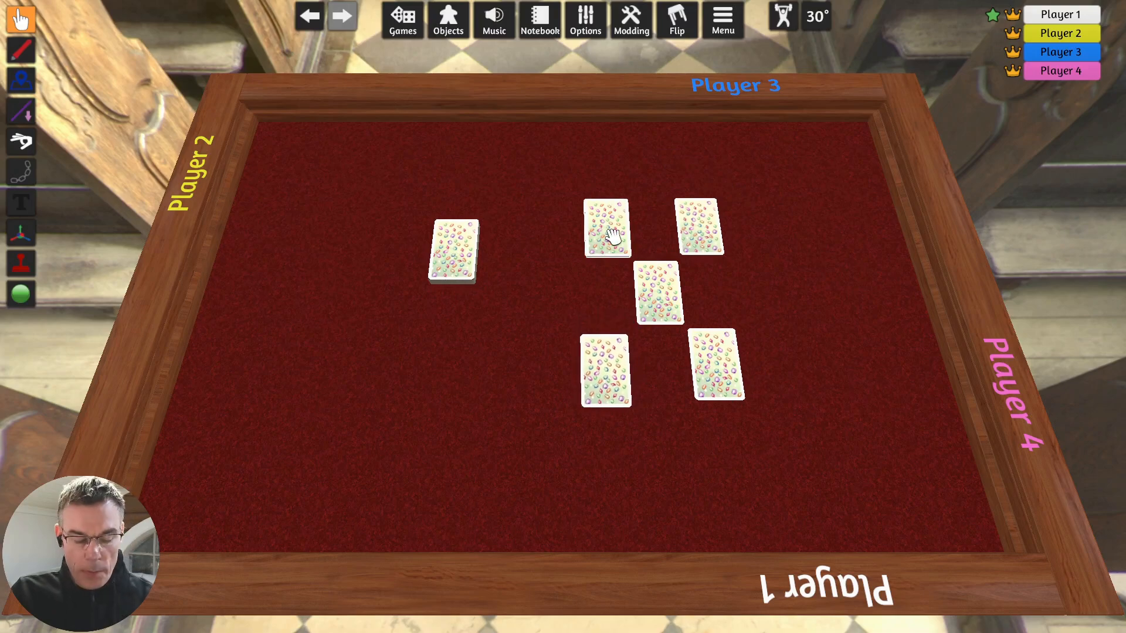
# - Flip all five laid-out cards face up
pyautogui.press('f')
pyautogui.moveTo(698, 232); pyautogui.dragTo(711, 223)
pyautogui.press('f')
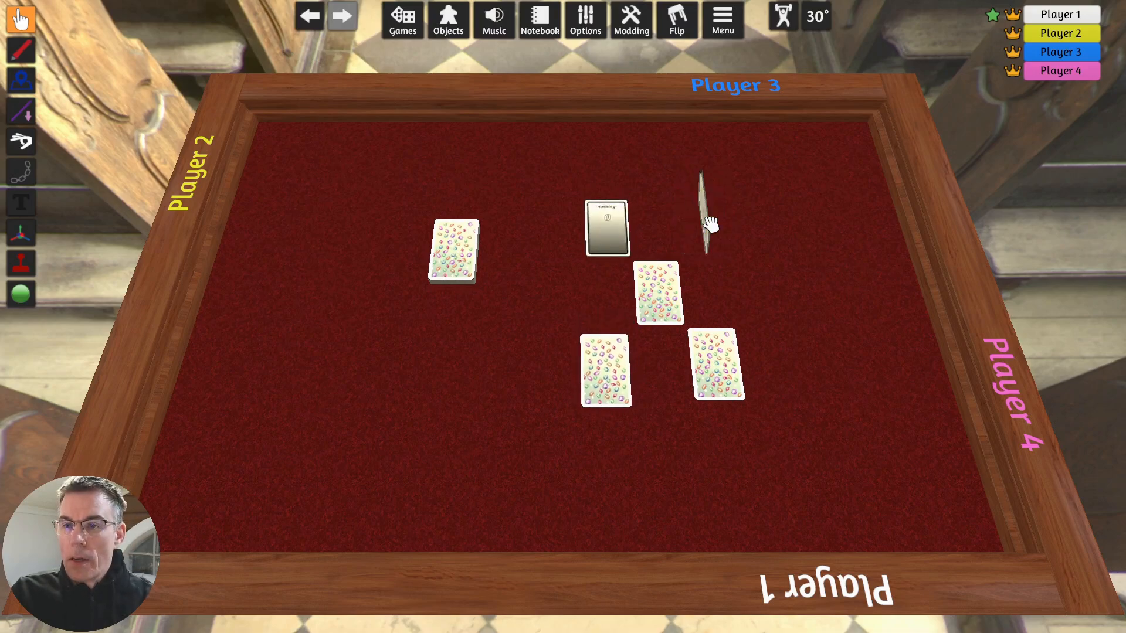
pyautogui.press('f')
pyautogui.moveTo(711, 360); pyautogui.dragTo(711, 360)
pyautogui.press('f')
# - Discard the grey Nothing card to the other side of the deck and replace it with a new face-up card
pyautogui.press('f')
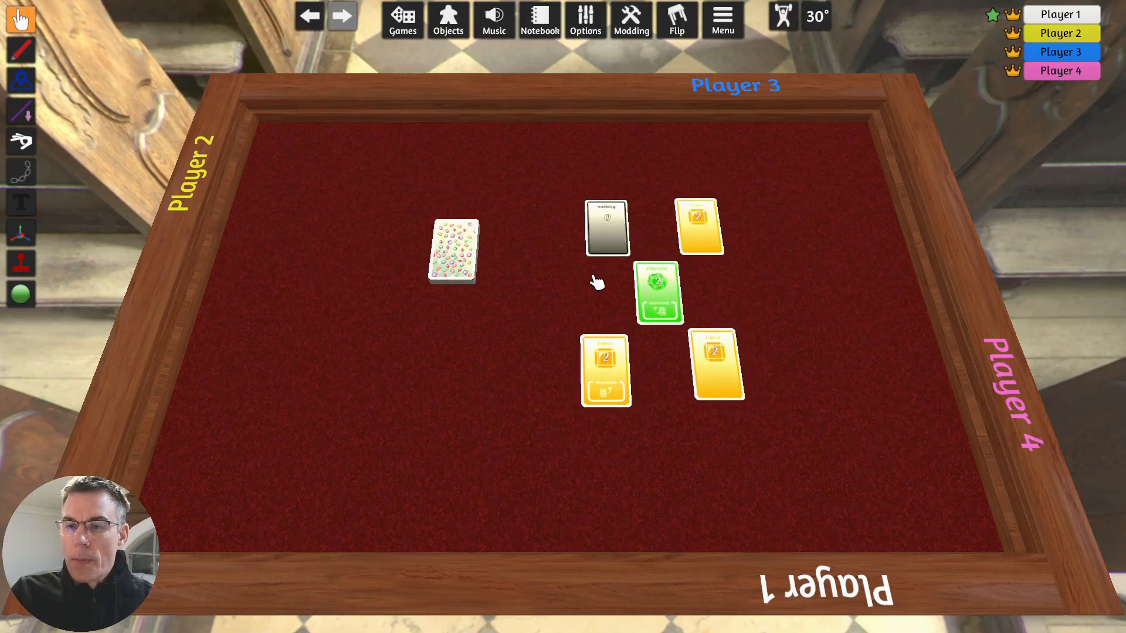
pyautogui.moveTo(610, 231); pyautogui.dragTo(317, 237)
pyautogui.moveTo(475, 258); pyautogui.dragTo(618, 243)
pyautogui.press('f')
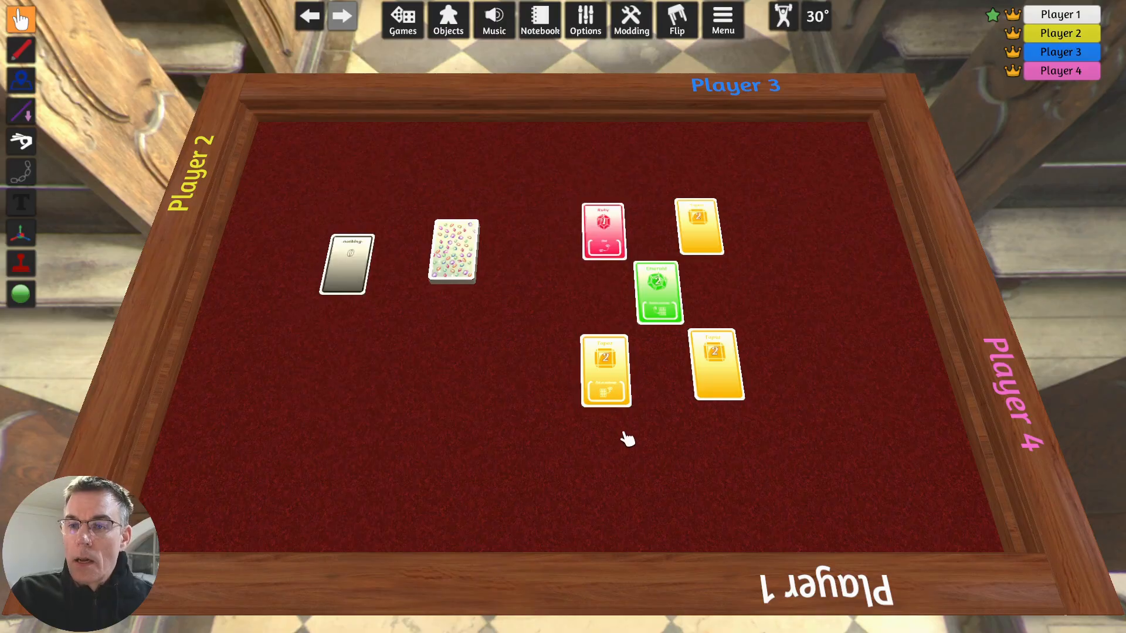
# - Deal four cards from the deck to the white player
pyautogui.rightClick(455, 249)
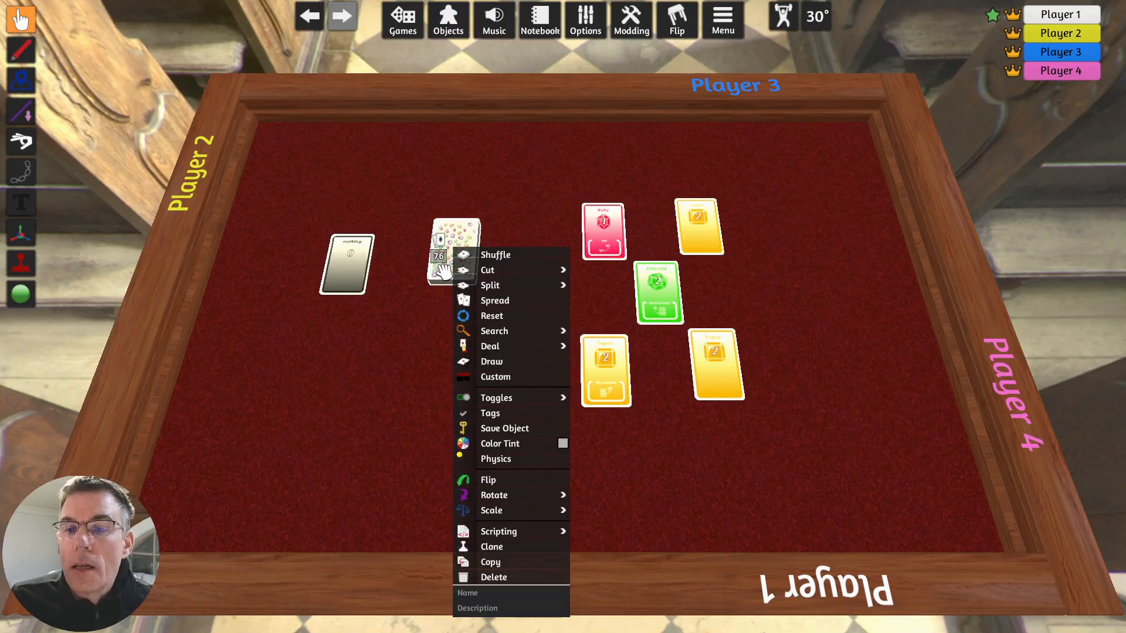
pyautogui.moveTo(496, 352)
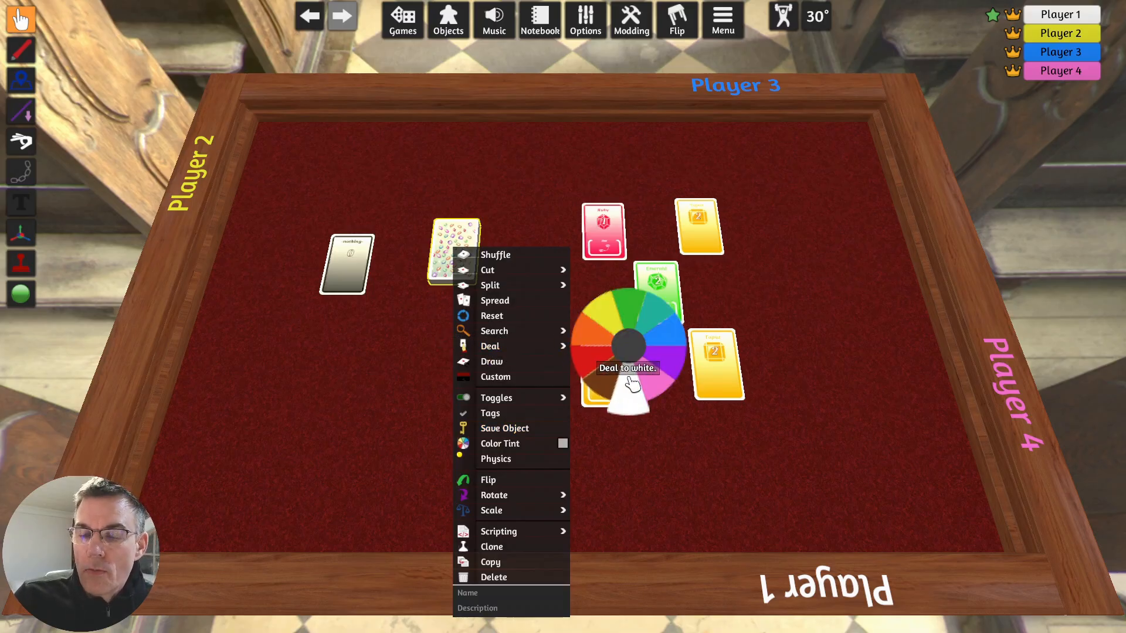
pyautogui.click(634, 385)
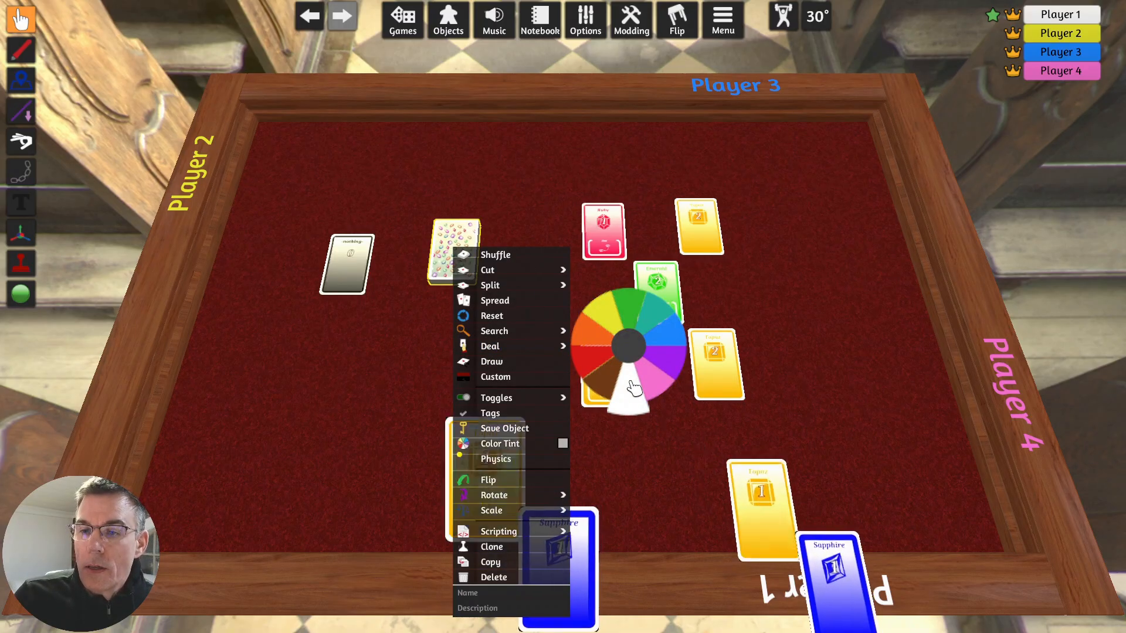
pyautogui.click(633, 385)
pyautogui.click(633, 385)
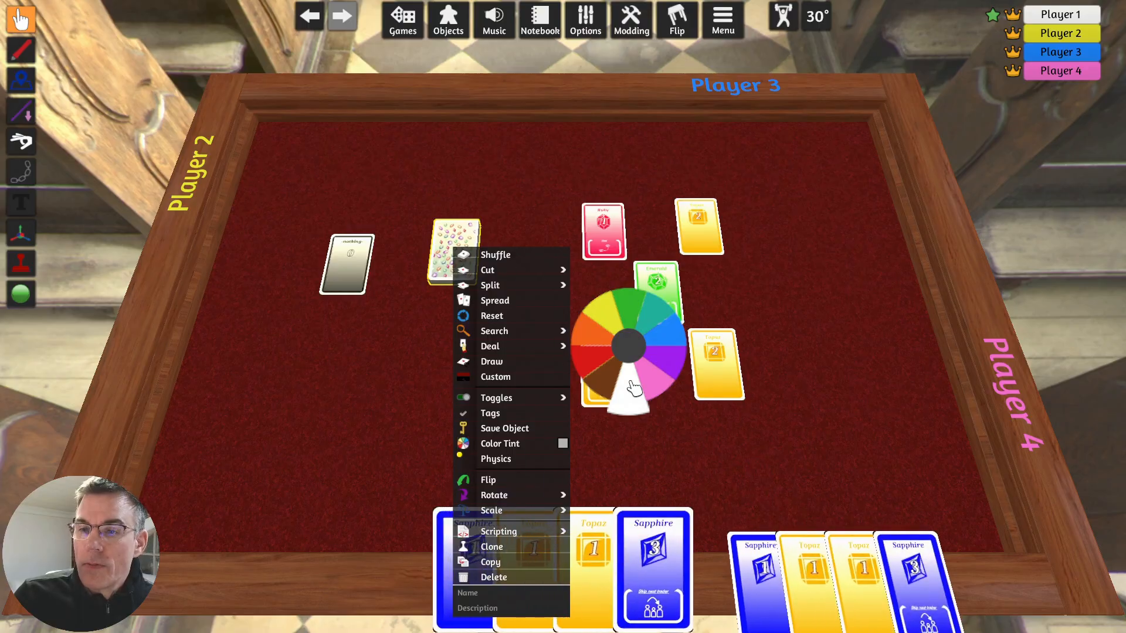
# - Deal four cards from the deck to the yellow player
pyautogui.click(604, 319)
pyautogui.click(605, 319)
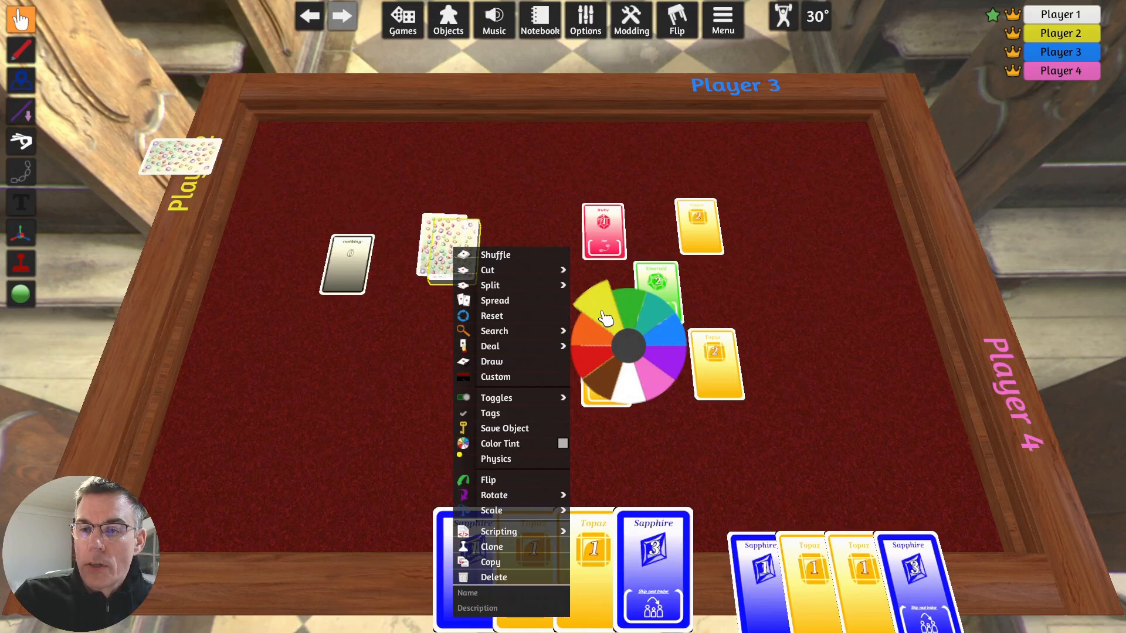
pyautogui.click(605, 318)
pyautogui.click(605, 319)
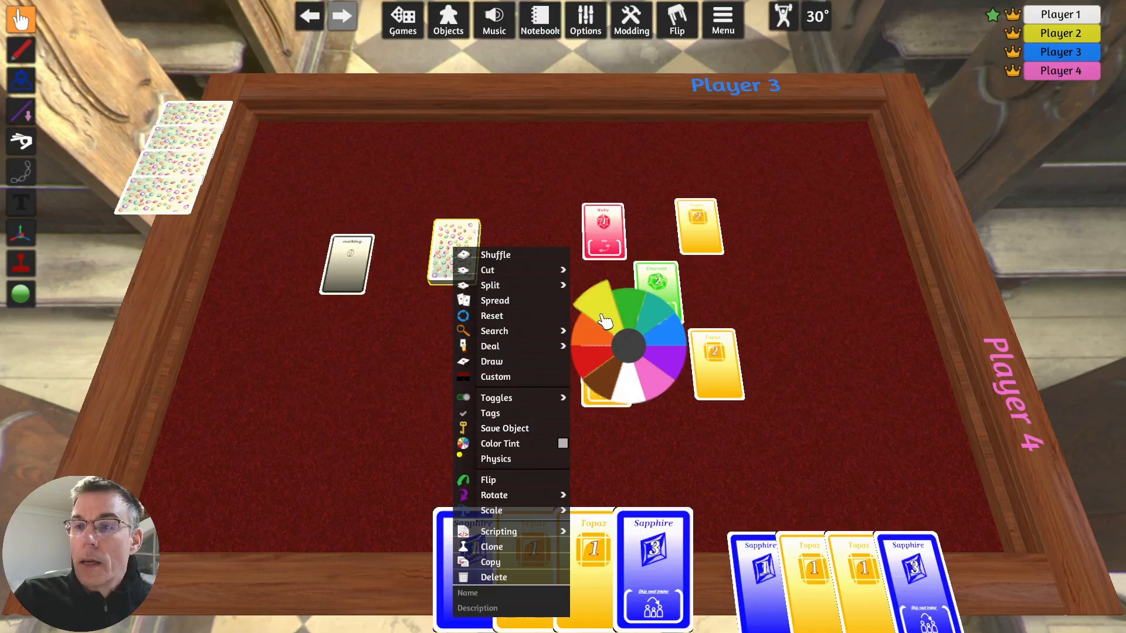
# - Deal four cards from the deck to the blue player and four to the pink player
pyautogui.click(672, 338)
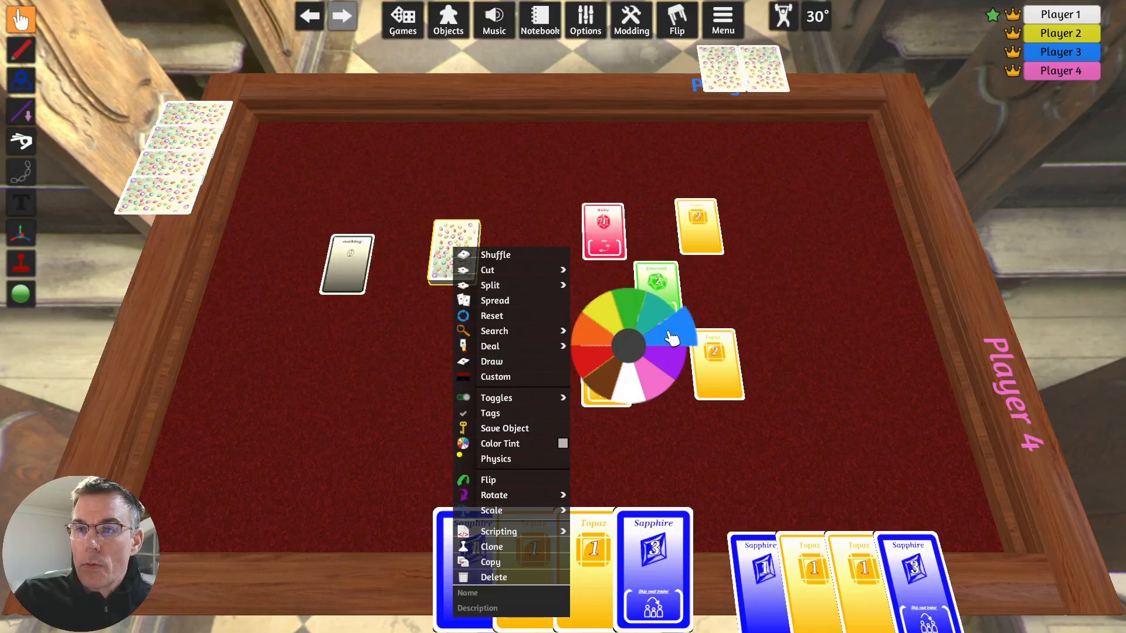
pyautogui.click(673, 338)
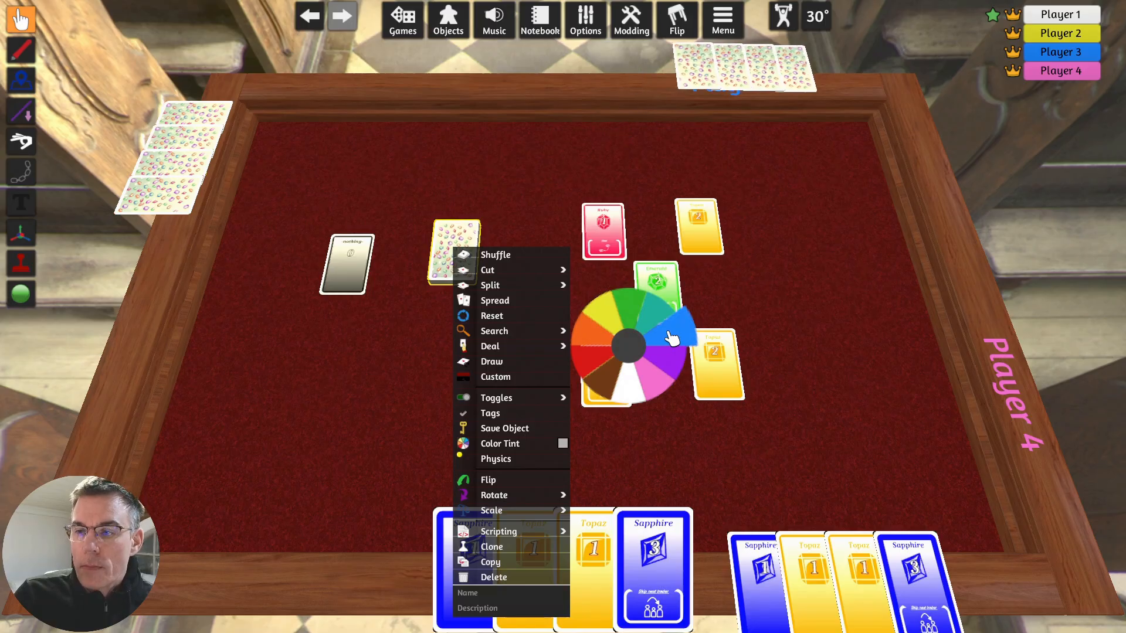
pyautogui.click(660, 395)
pyautogui.click(658, 395)
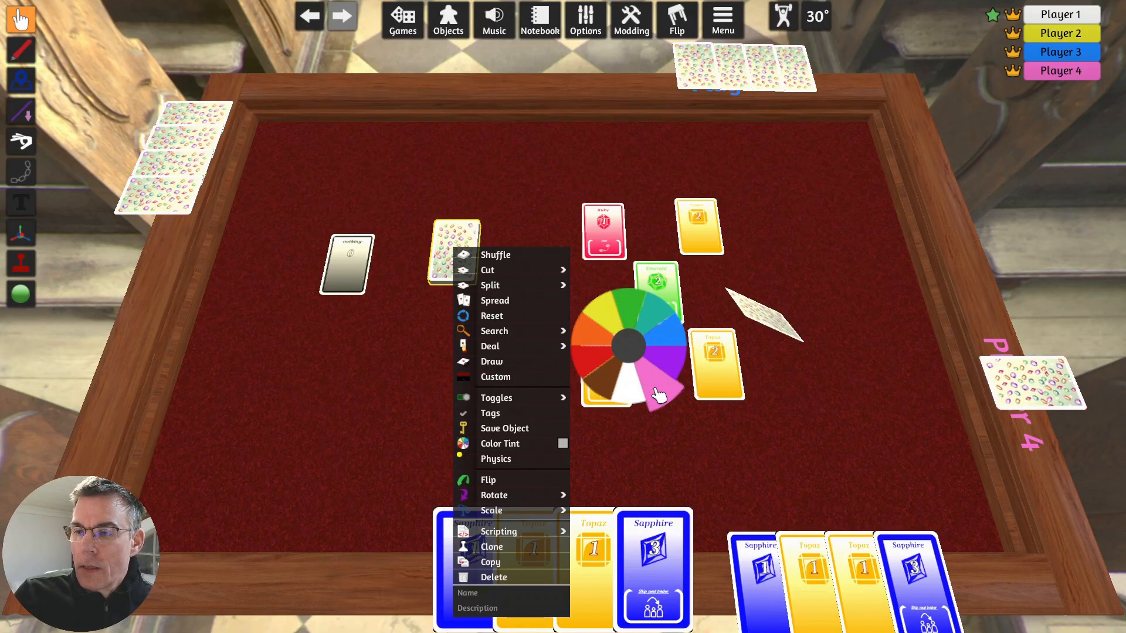
pyautogui.click(658, 395)
pyautogui.click(658, 395)
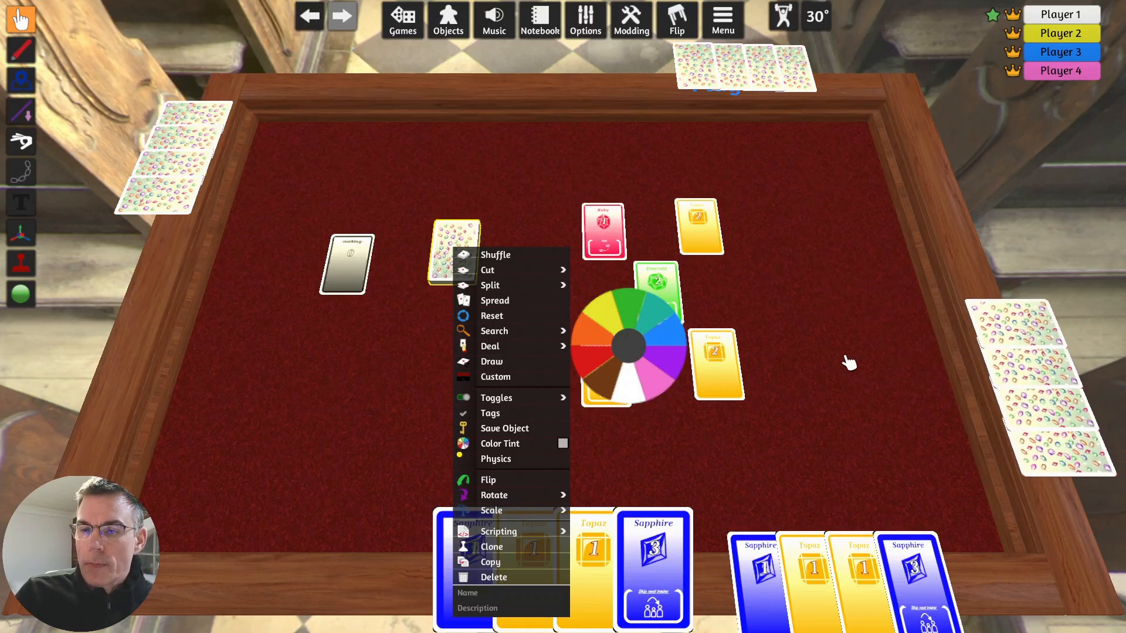
pyautogui.click(834, 448)
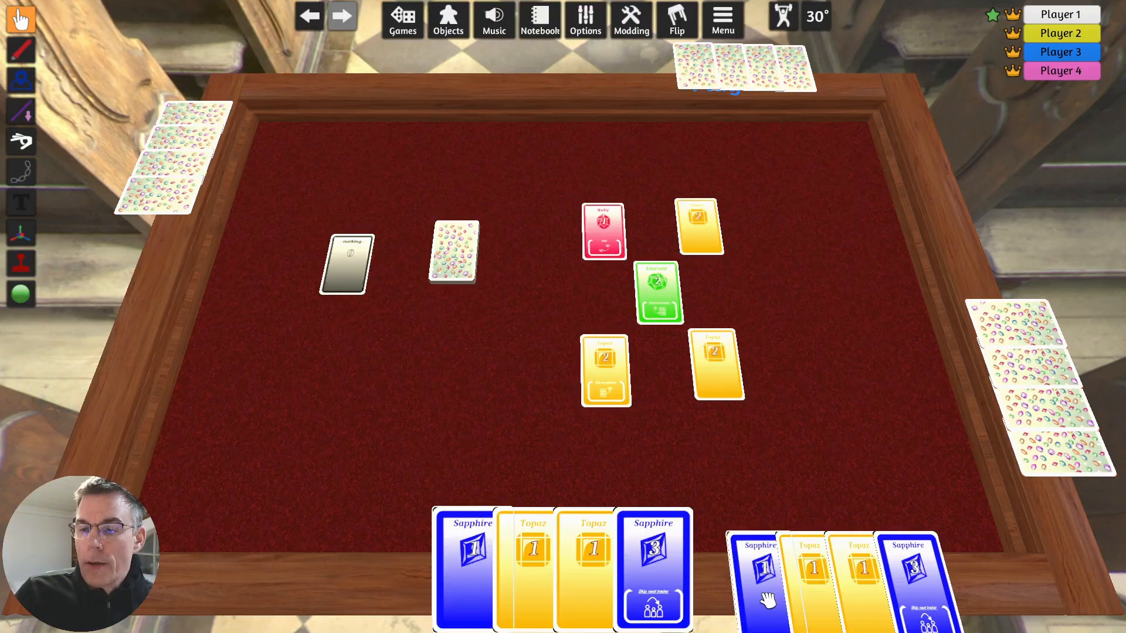
# - Play the Sapphire 1 card from the hand beside the central Emerald card and draw a replacement from the deck
pyautogui.moveTo(761, 601); pyautogui.dragTo(711, 299)
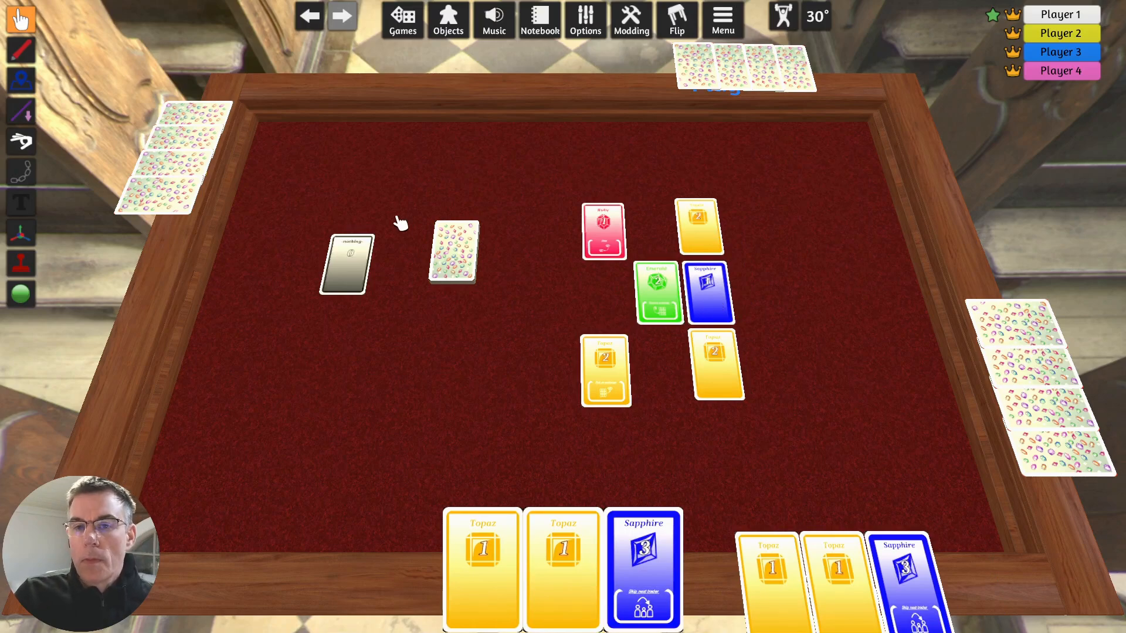
pyautogui.rightClick(443, 247)
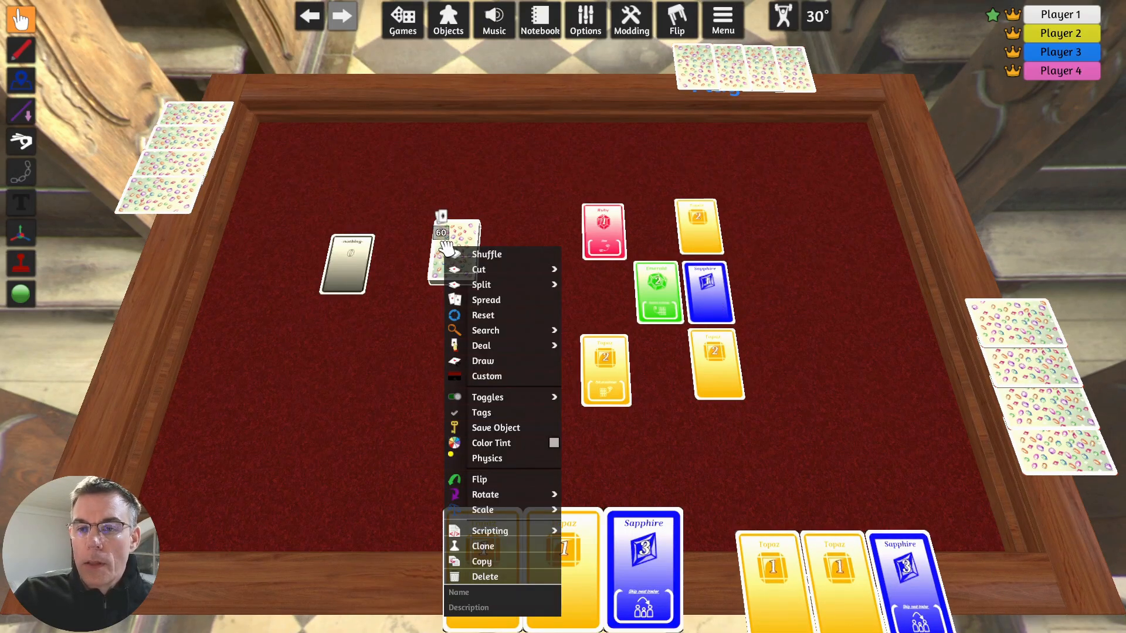
pyautogui.click(491, 364)
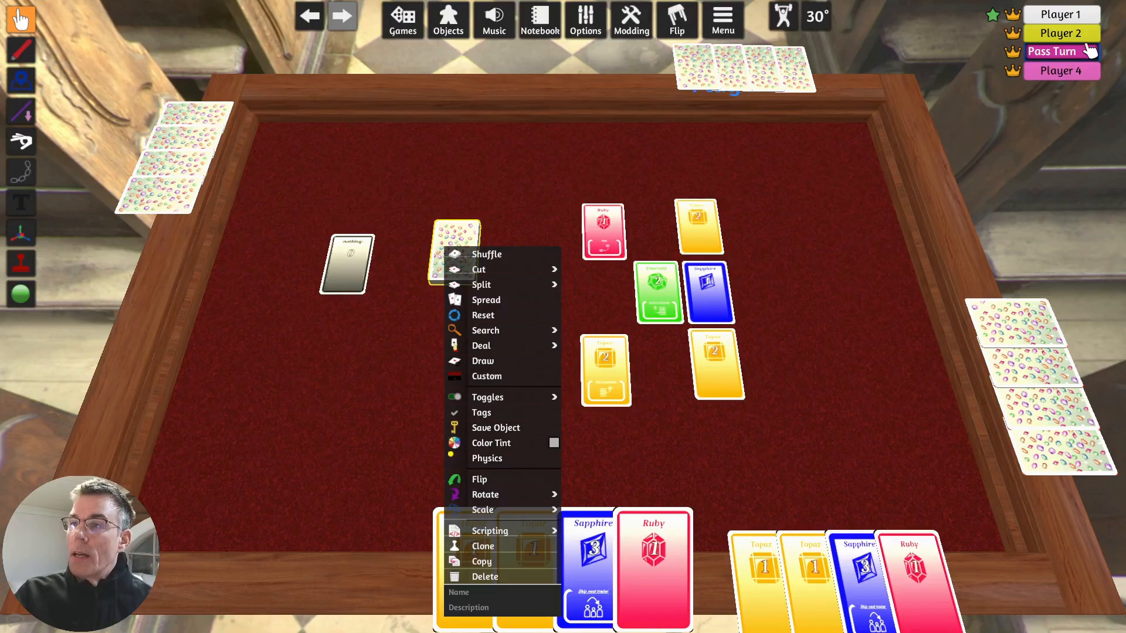
# - Take Player 2's turn by playing the Ruby 1 card beside the Emerald, rotated to match the layout, and drawing a replacement
pyautogui.click(1088, 51)
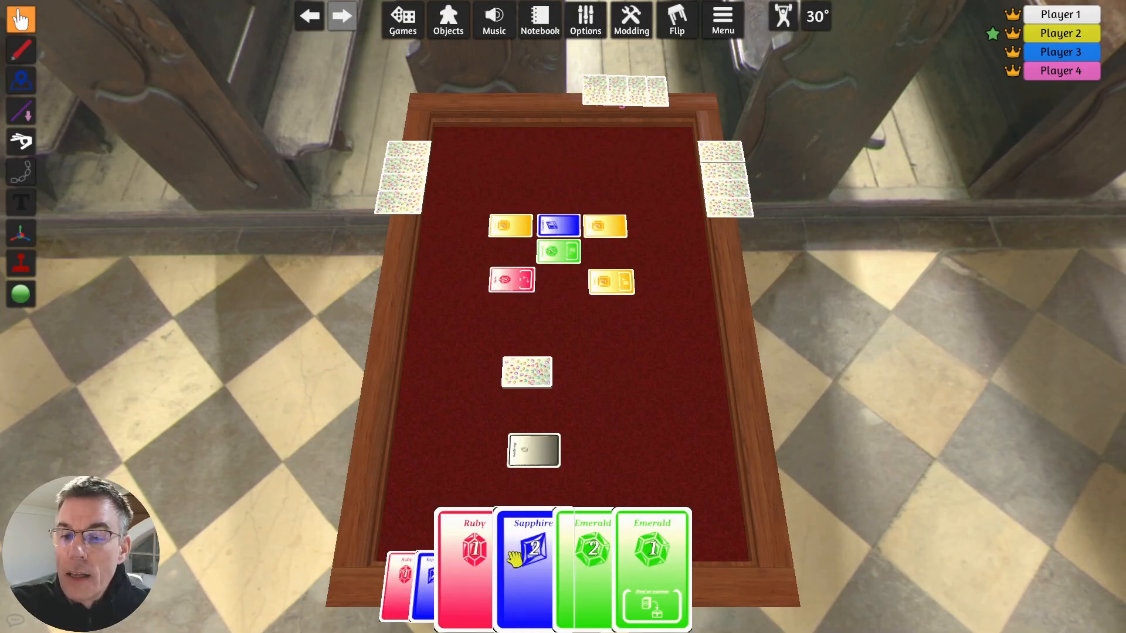
pyautogui.moveTo(471, 566); pyautogui.dragTo(612, 257)
pyautogui.press('q')
pyautogui.press('q')
pyautogui.press('q')
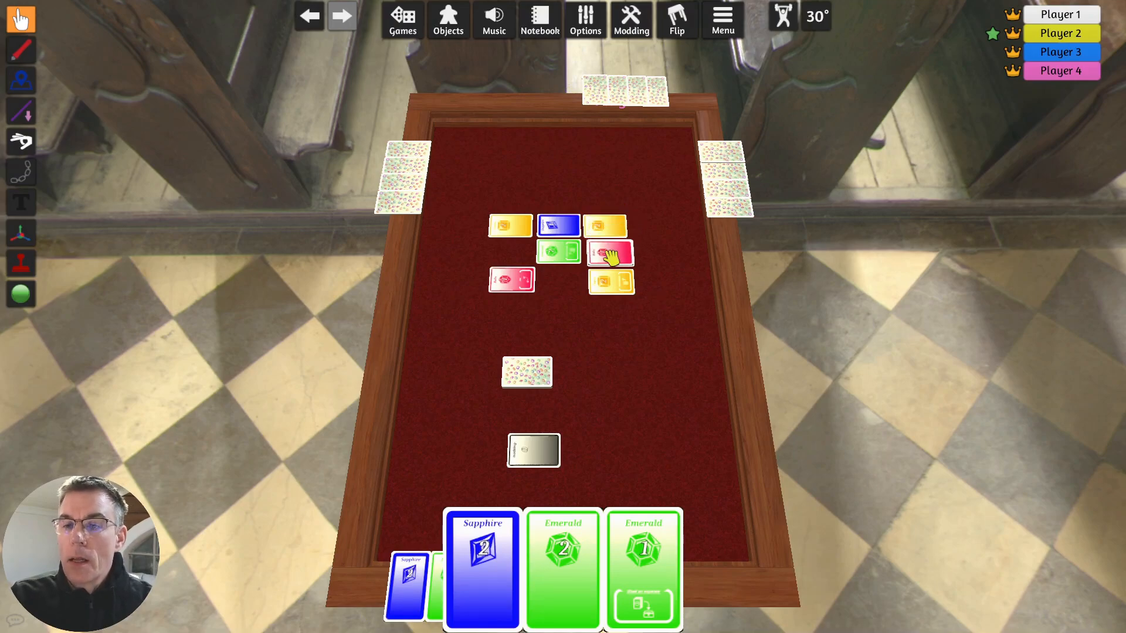
pyautogui.rightClick(531, 372)
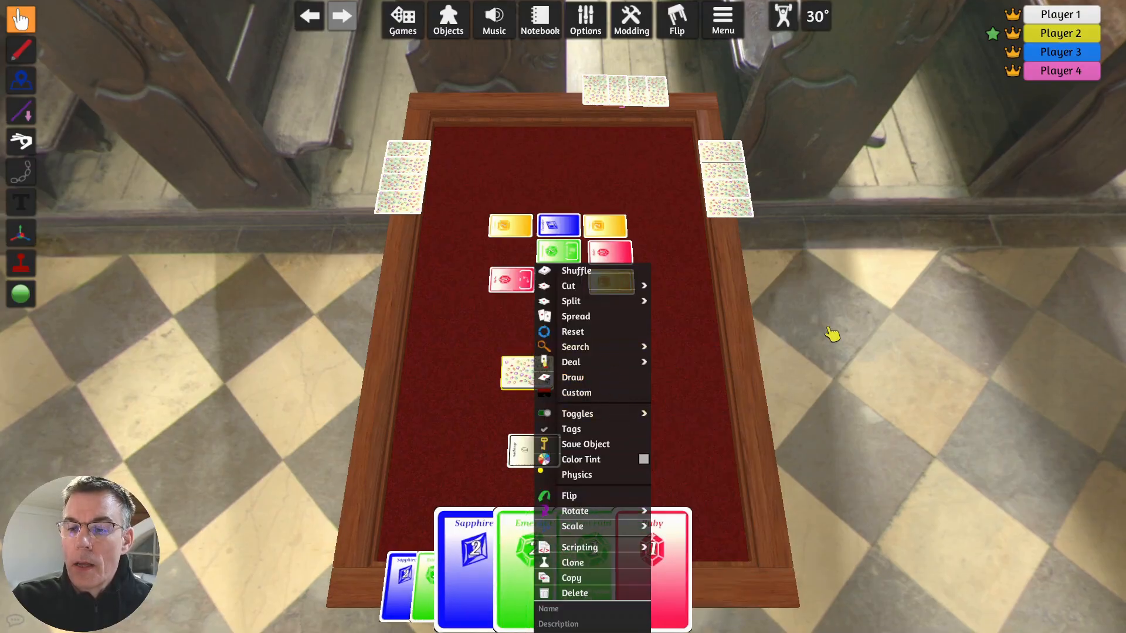
pyautogui.click(740, 352)
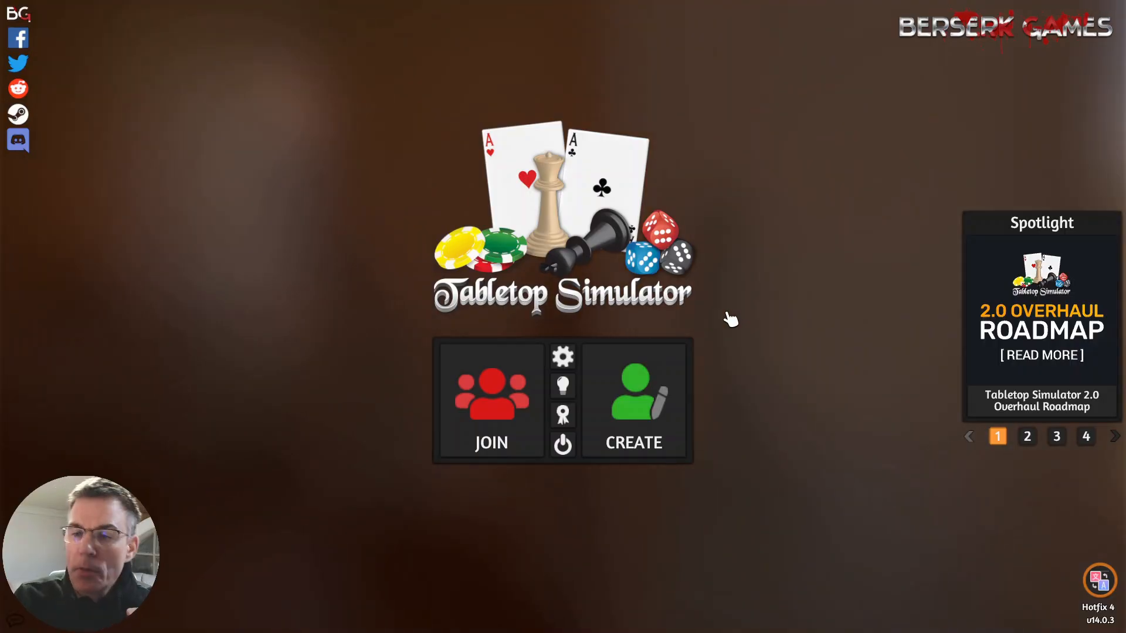
# - Start creating a multiplayer game and replace the server name with JeweleXchange
pyautogui.click(649, 415)
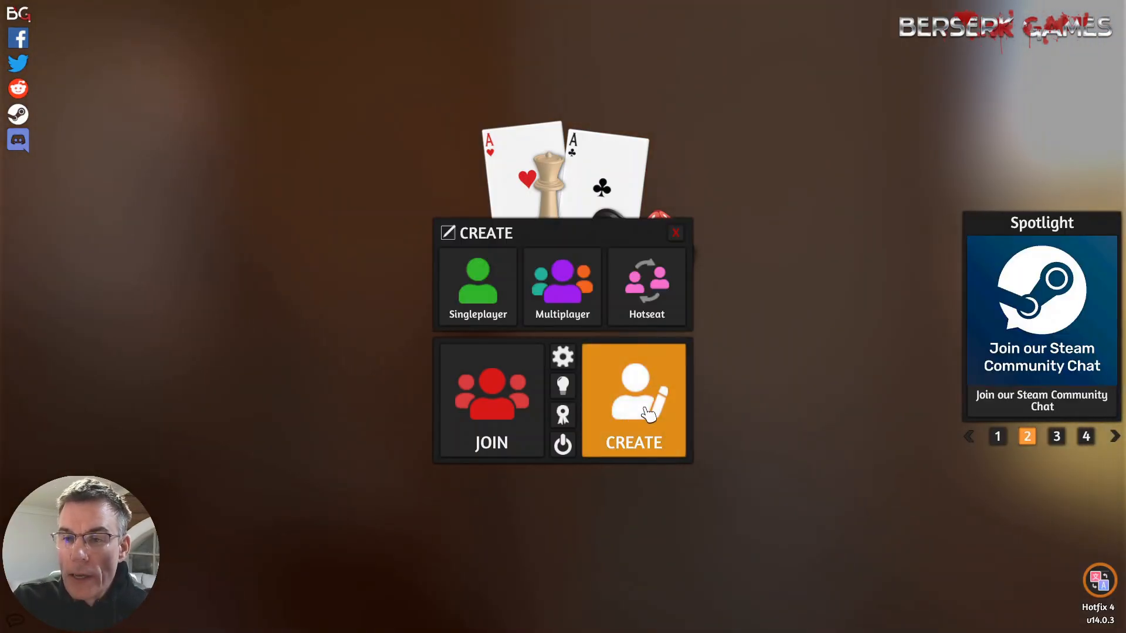
pyautogui.click(575, 298)
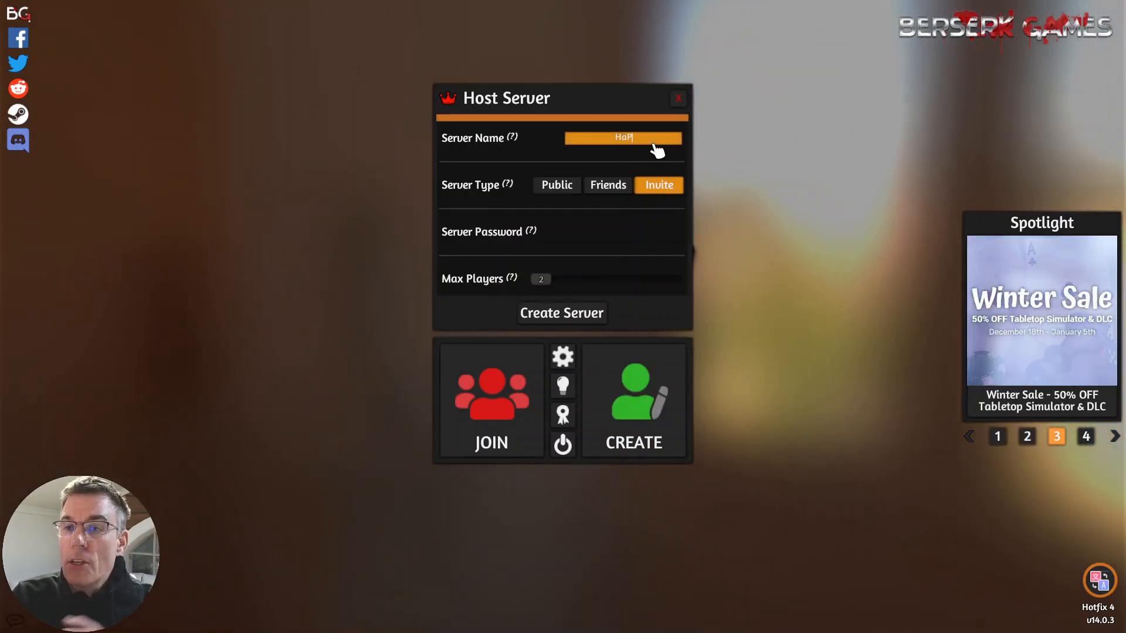
pyautogui.press('Tab')
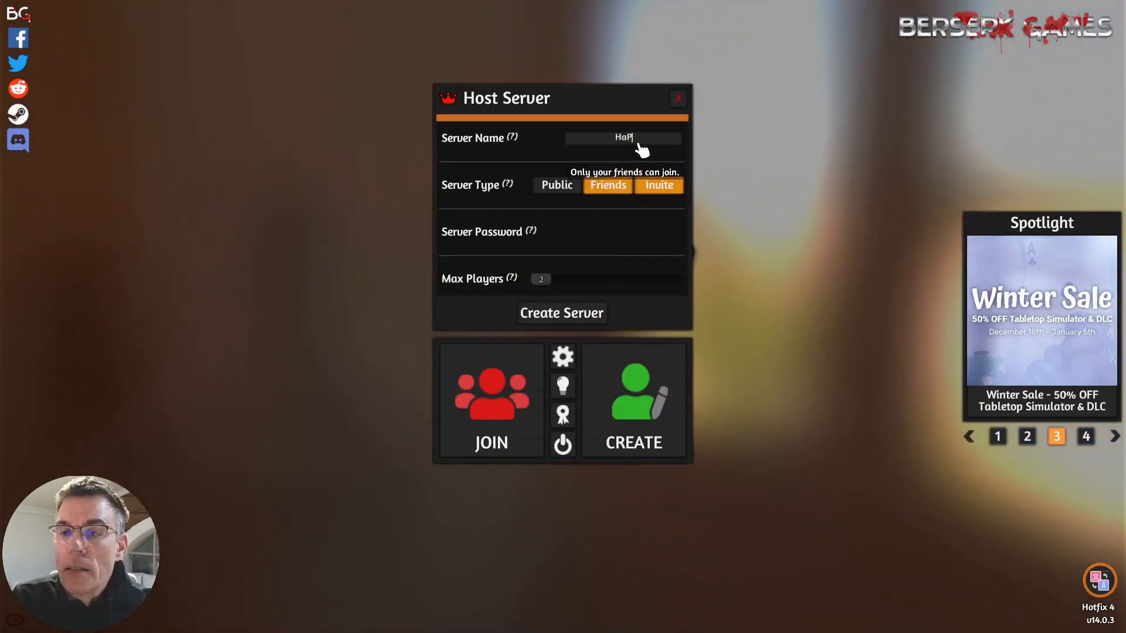
pyautogui.click(639, 142)
pyautogui.press('BackSpace')
pyautogui.press('BackSpace')
pyautogui.press('BackSpace')
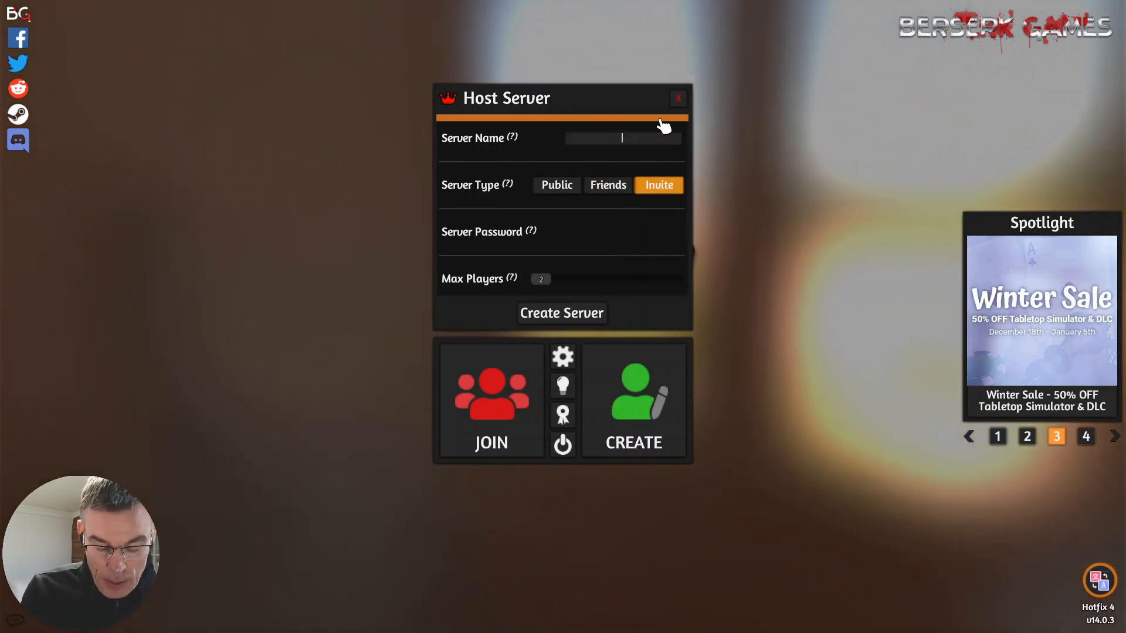
pyautogui.write('Je')
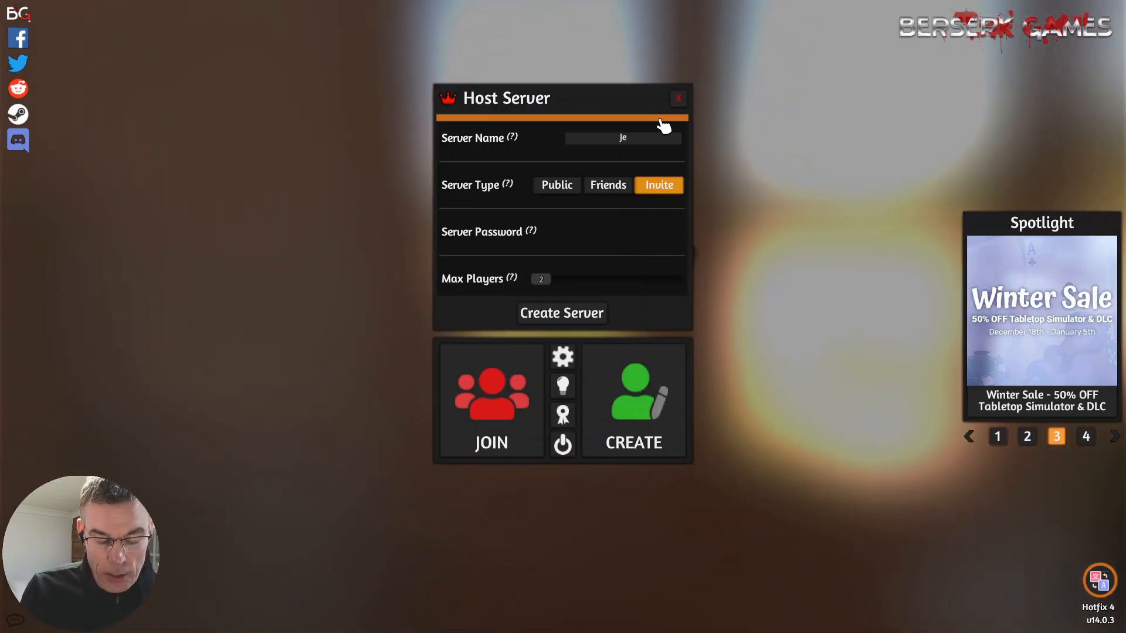
pyautogui.write('welE')
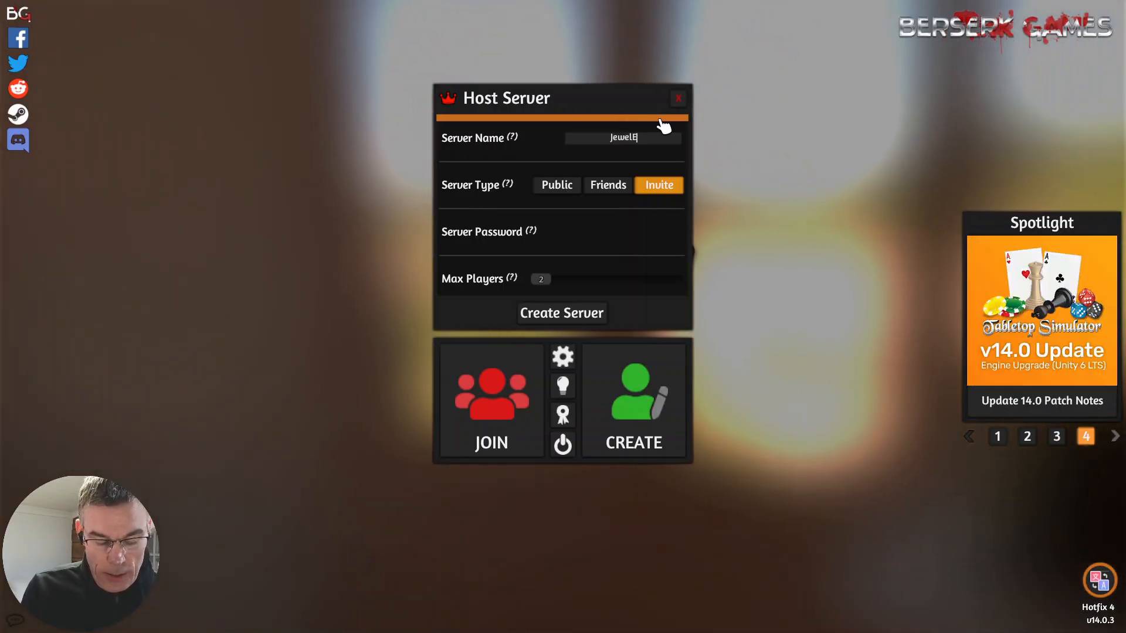
pyautogui.write('Xchange')
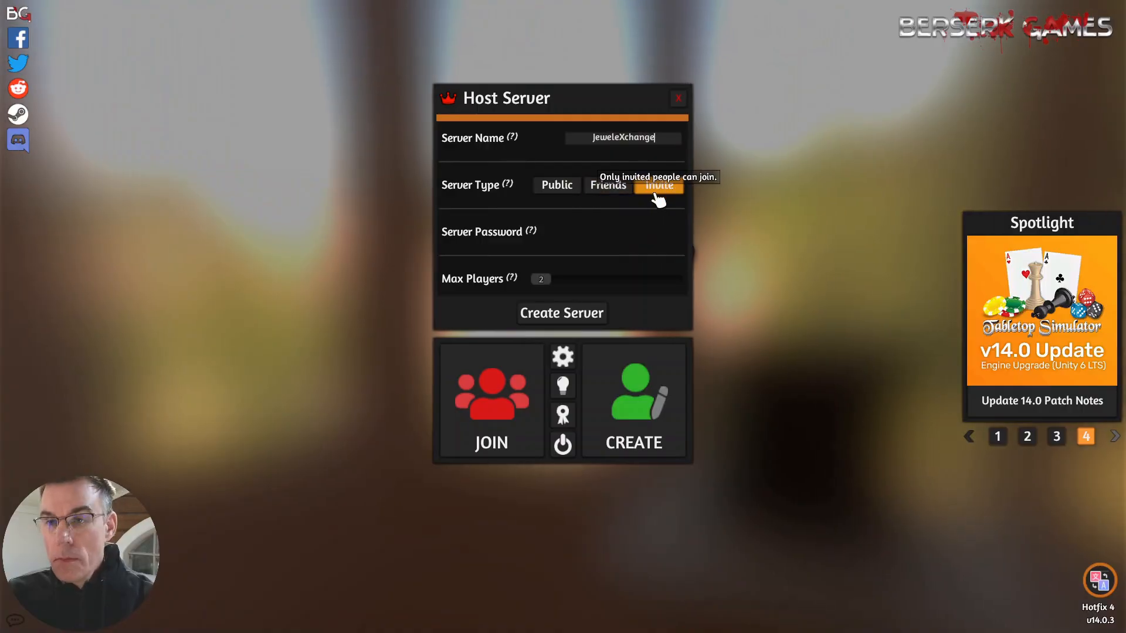
# - Set the server type to Public and enter a server password
pyautogui.click(556, 186)
pyautogui.click(610, 233)
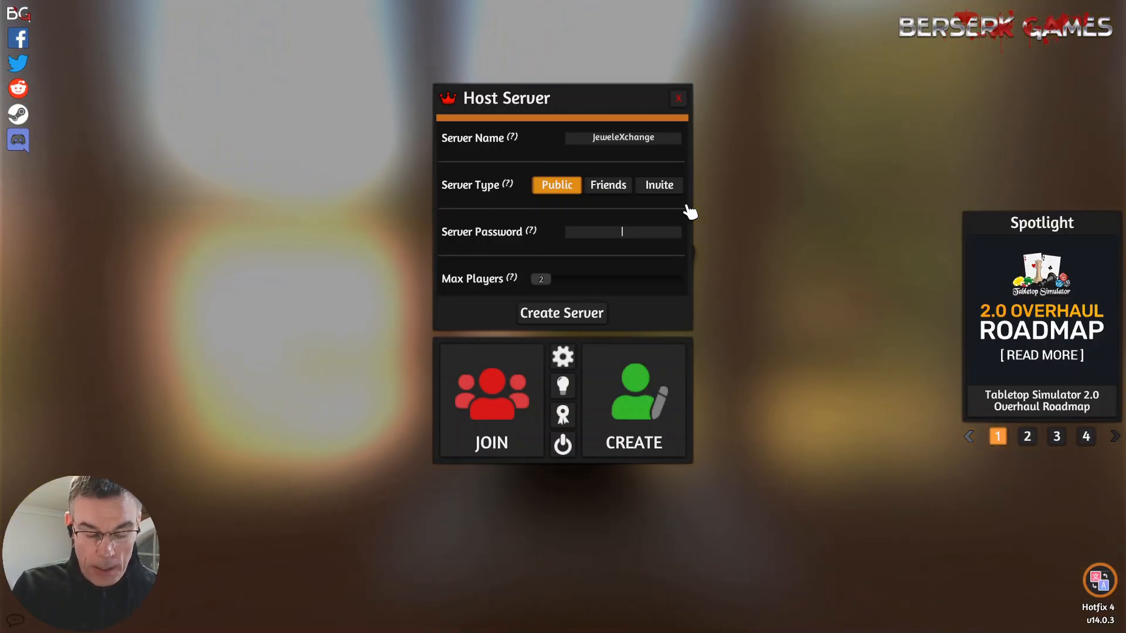
pyautogui.write('JustT')
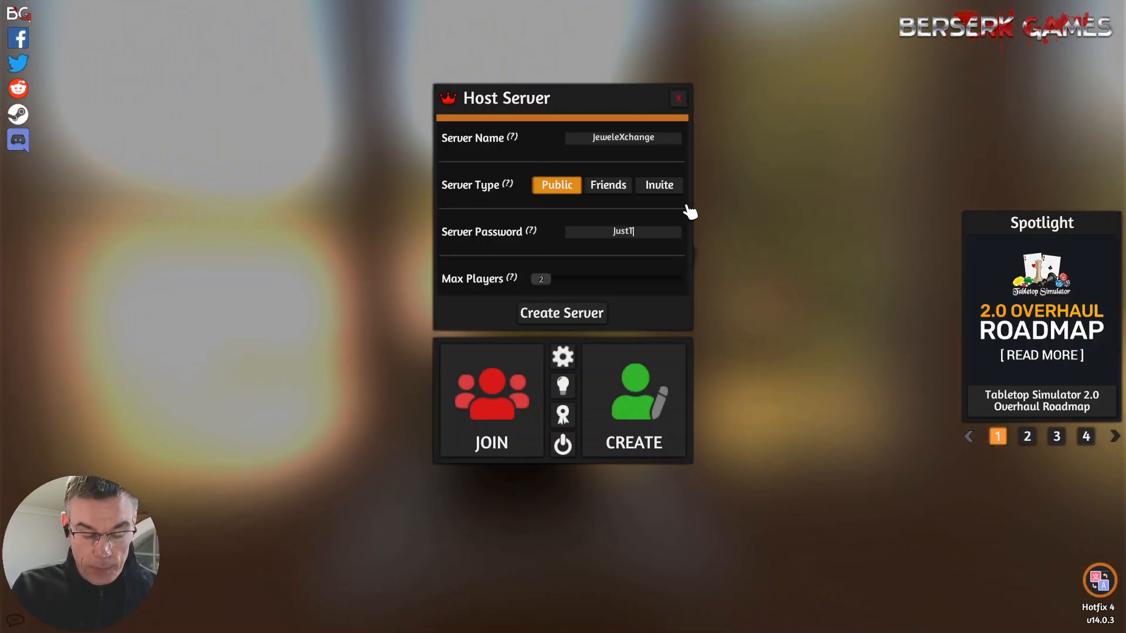
pyautogui.write('esting')
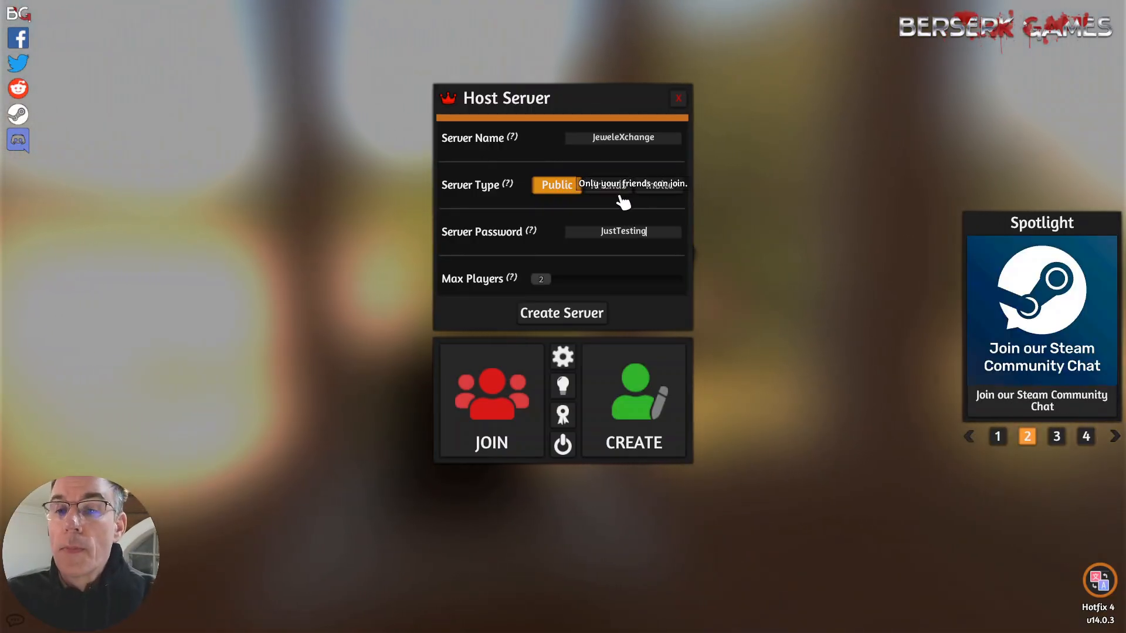
# - Create the server with a maximum of 4 players and load the saved game Jewel eXchange DEMO
pyautogui.moveTo(554, 284); pyautogui.dragTo(578, 294)
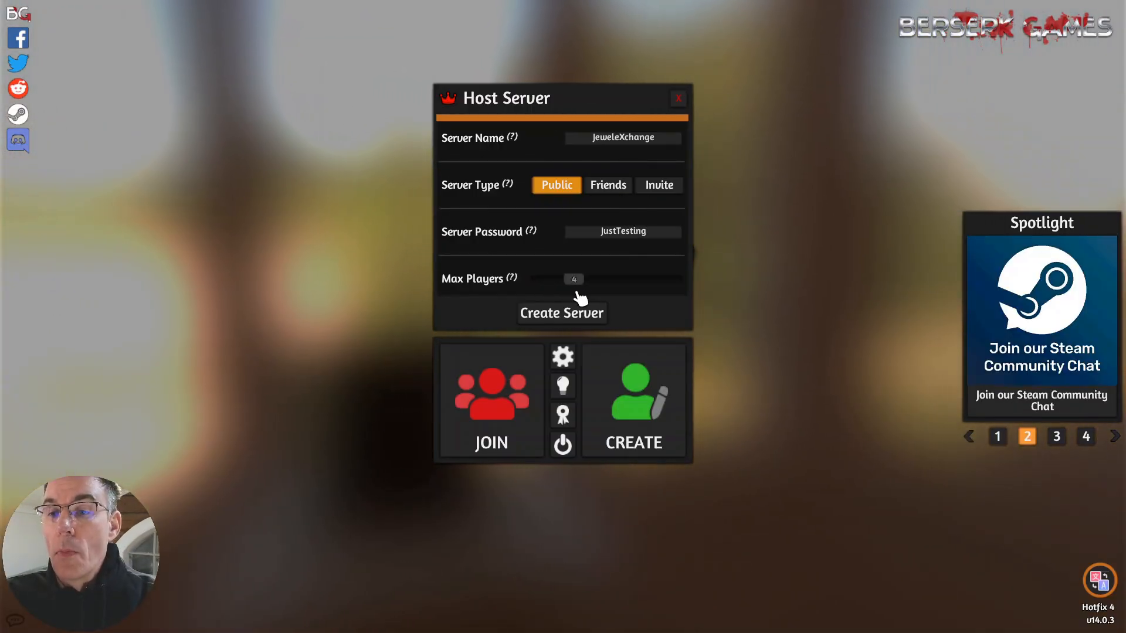
pyautogui.click(584, 315)
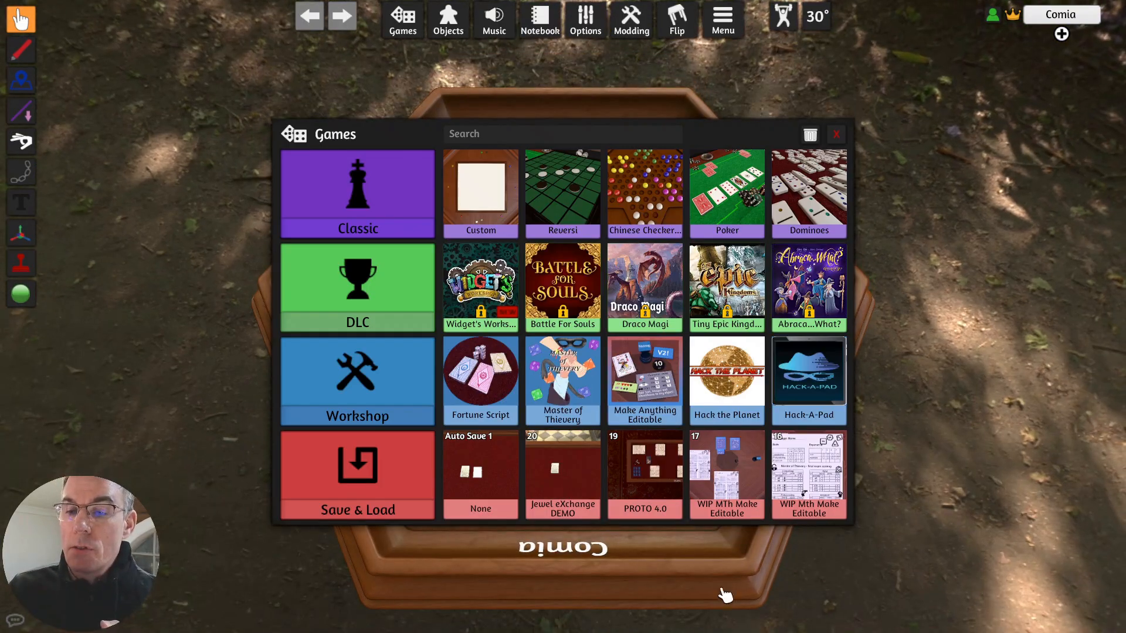
pyautogui.click(578, 505)
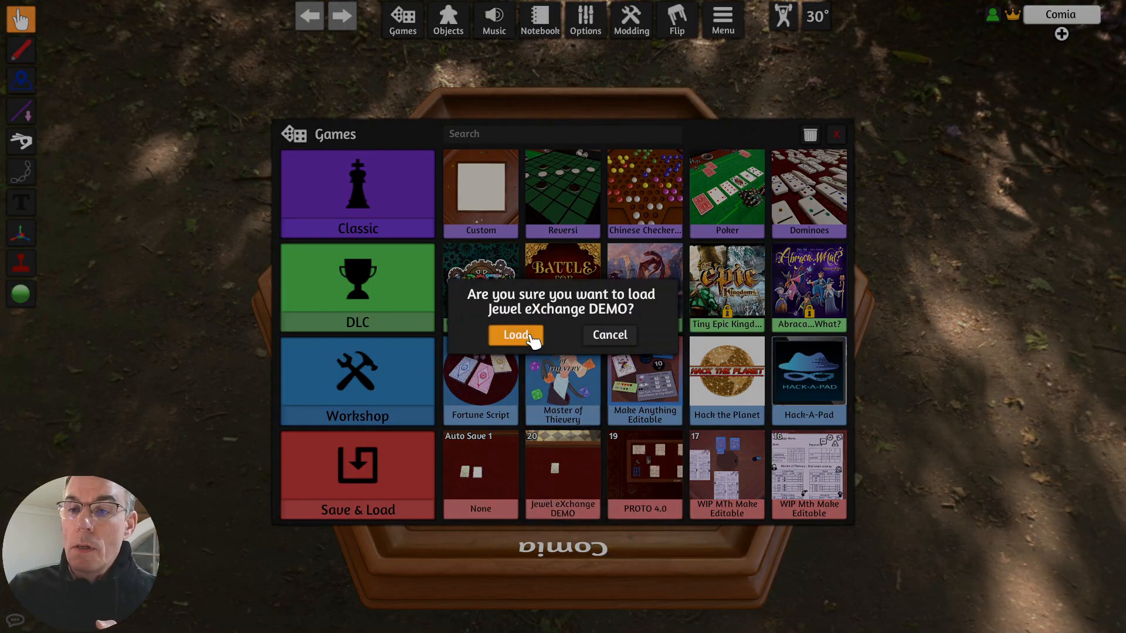
pyautogui.click(528, 338)
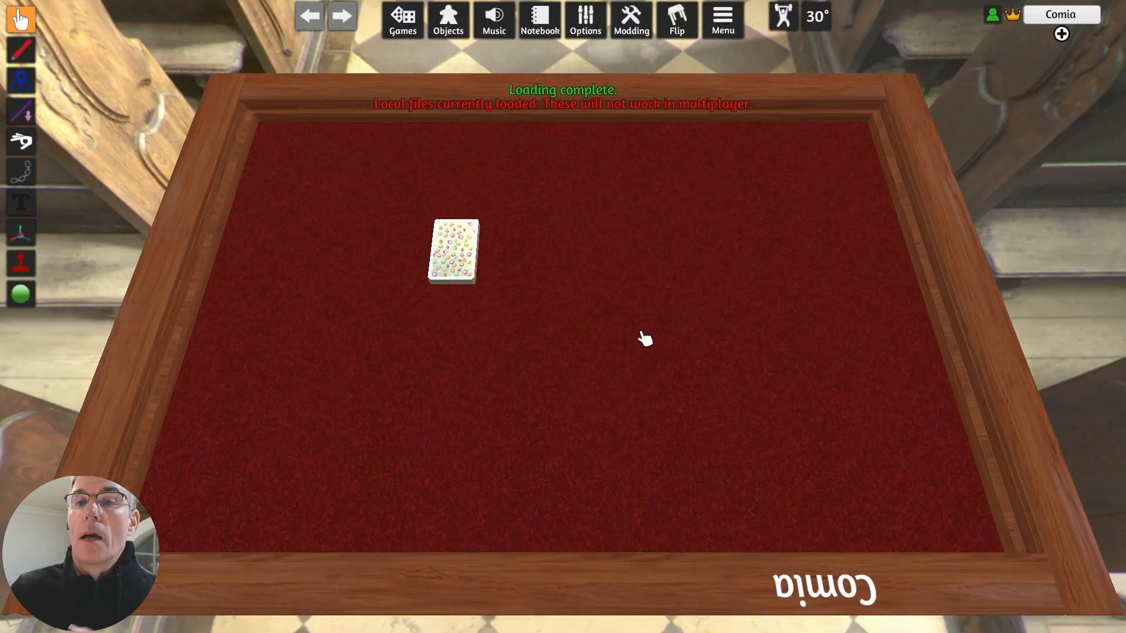